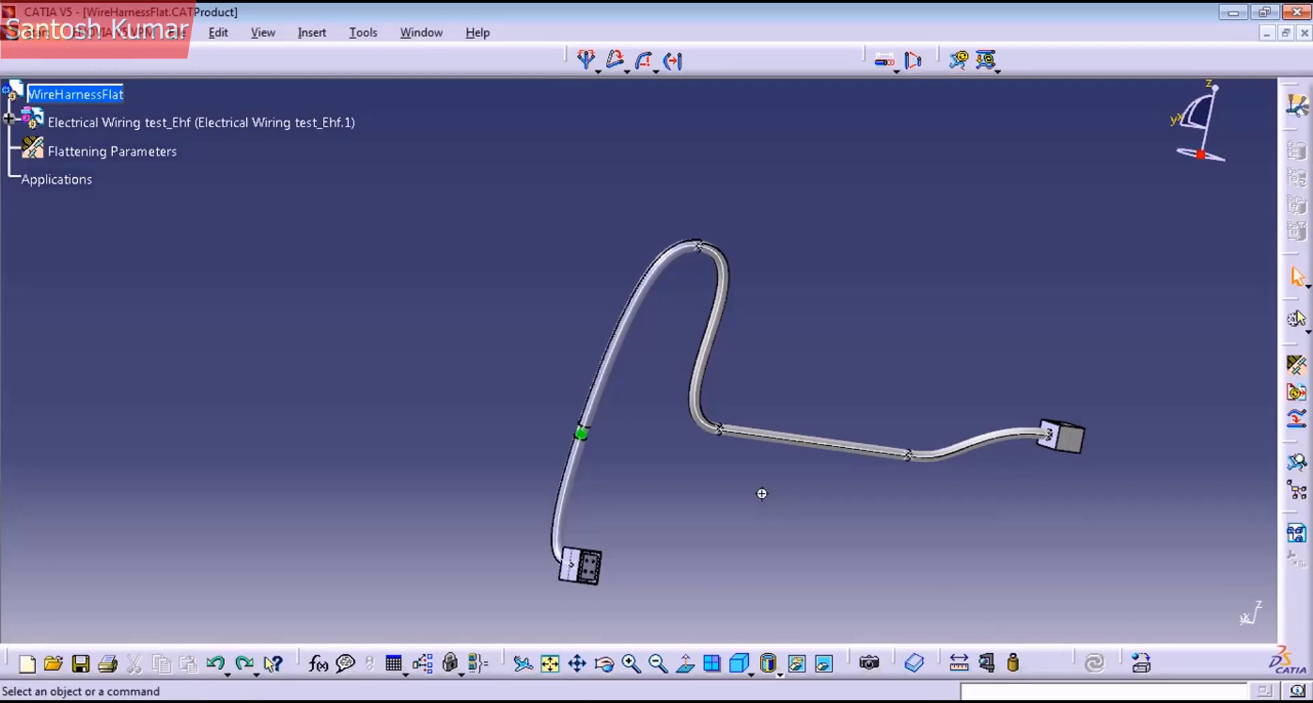
- Switch the WireHarnessFlat product to the Electrical Wire Routing workbench
{"action": "middle_click_drag", "start_coordinate": [762, 492], "coordinate": [683, 450]}
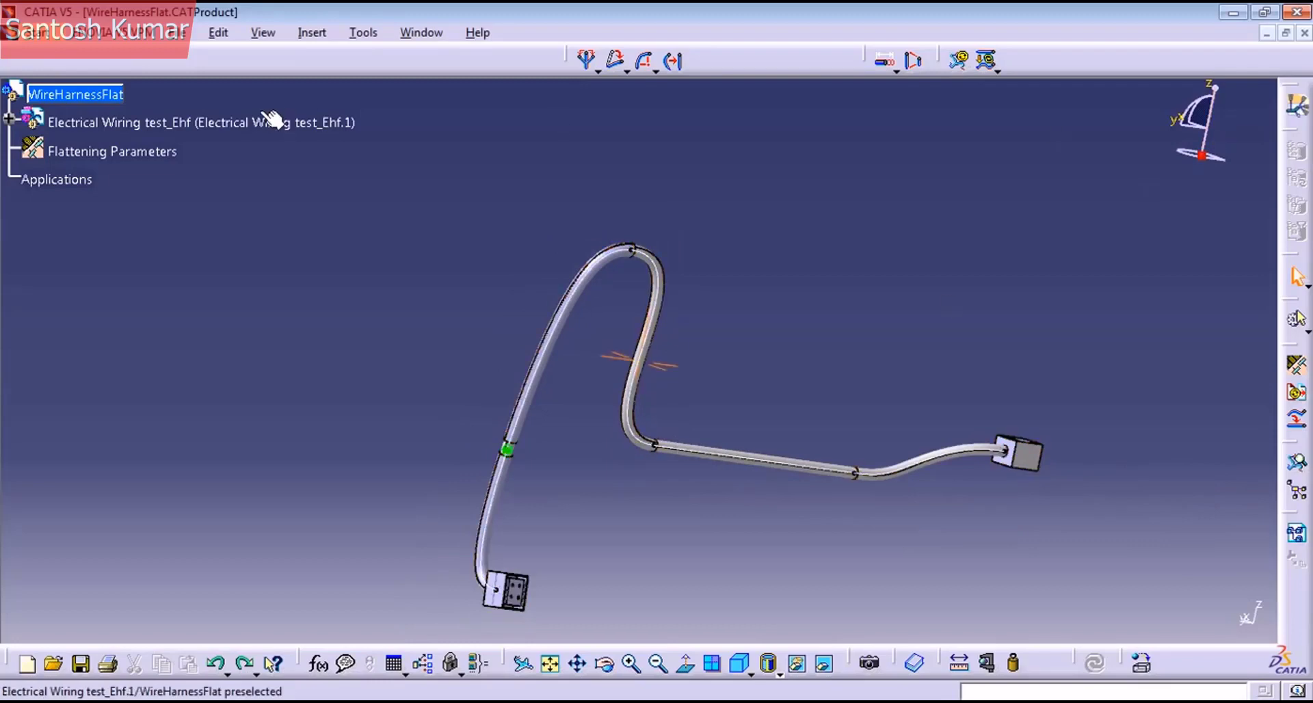
{"action": "left_click", "coordinate": [31, 38]}
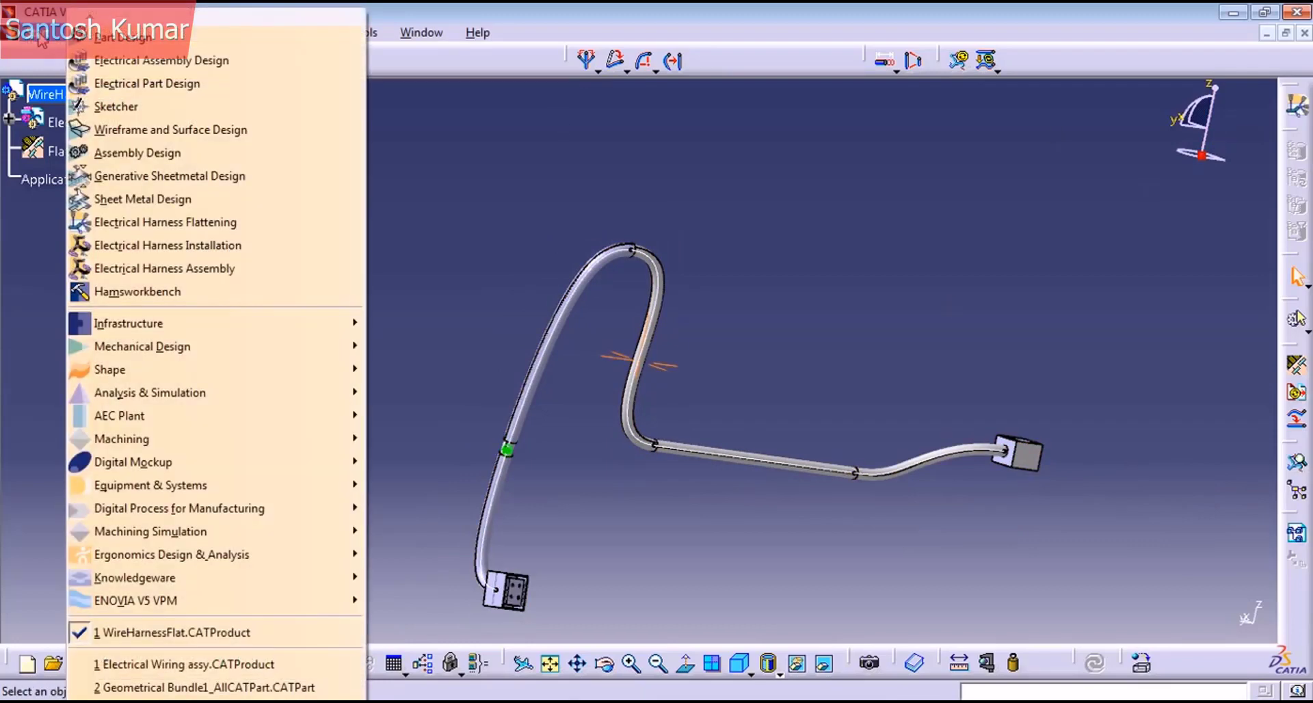
{"action": "mouse_move", "coordinate": [318, 488]}
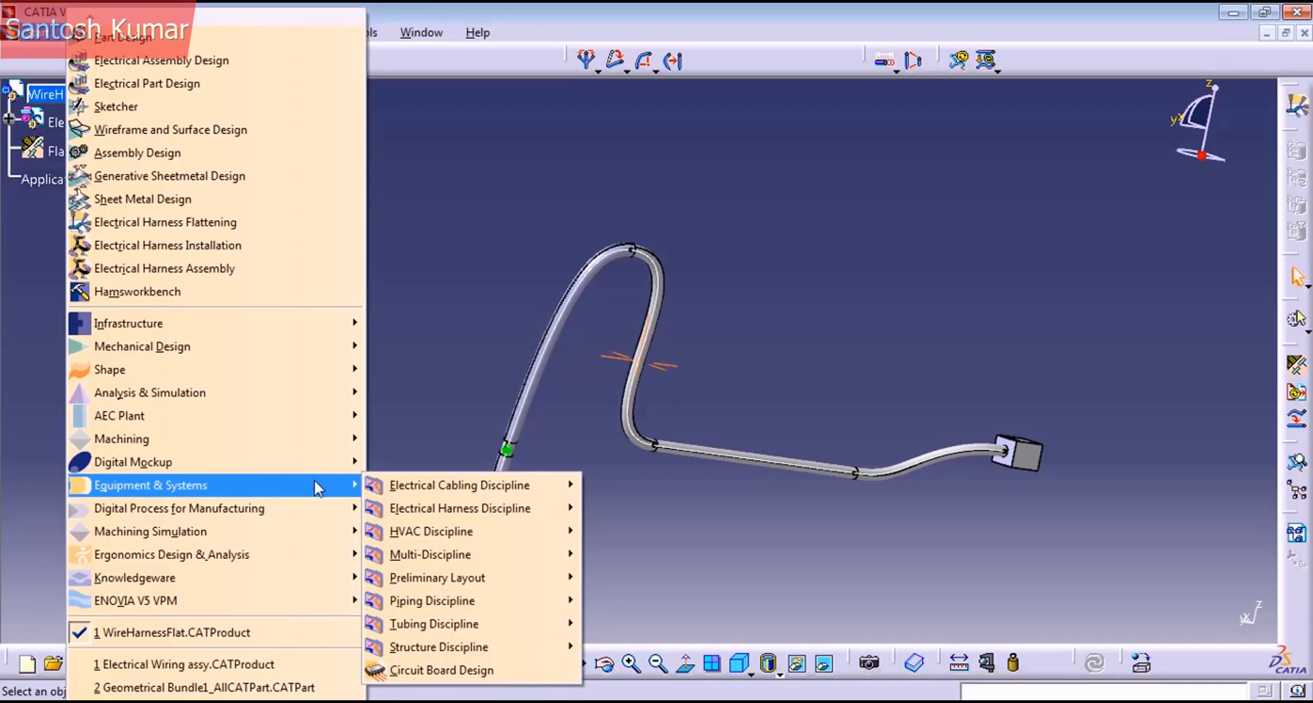
{"action": "mouse_move", "coordinate": [550, 510]}
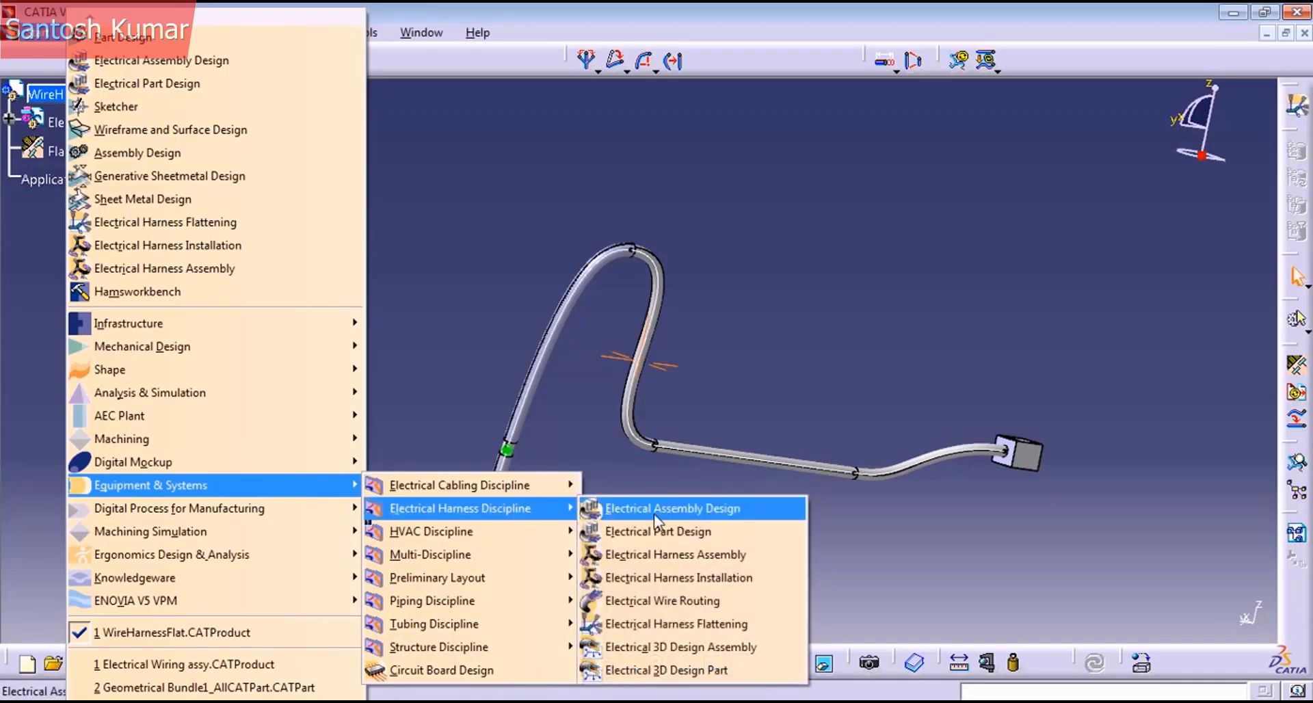
{"action": "left_click", "coordinate": [753, 605]}
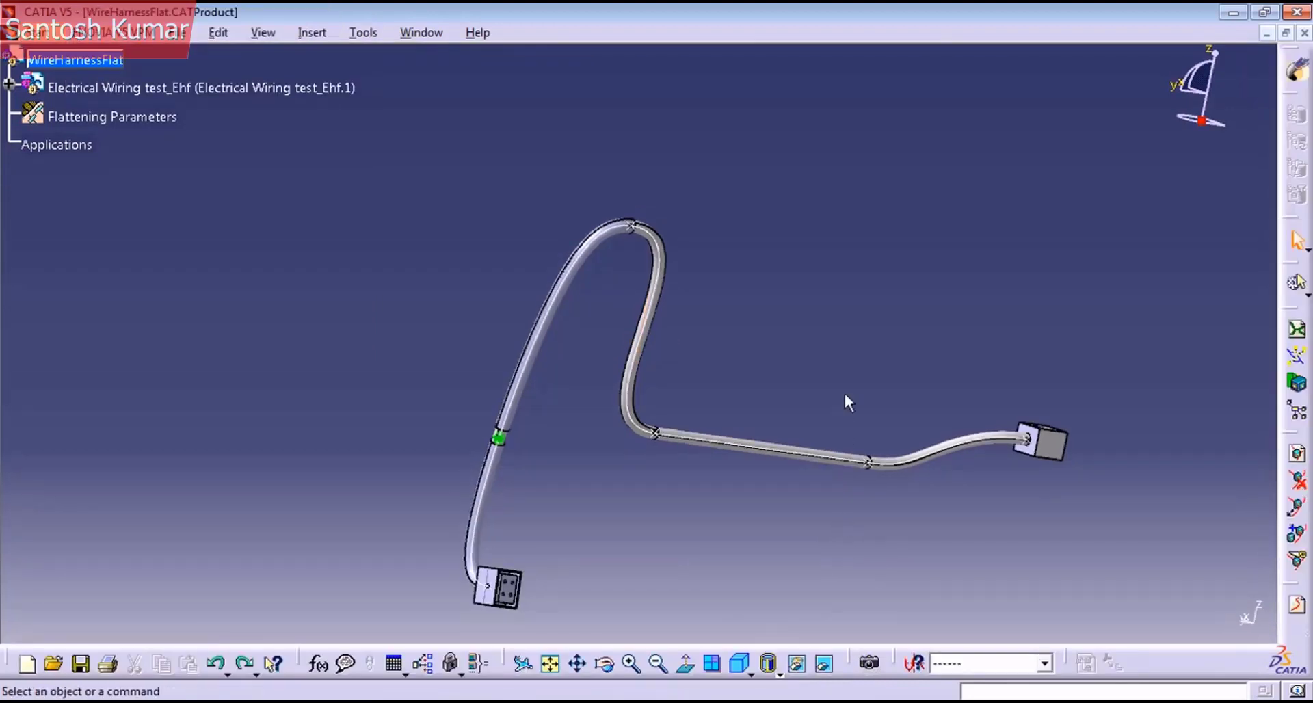
- Set up a Routing Simulation with the network built from the bundle segment in the middle of the harness
{"action": "middle_click_drag", "start_coordinate": [846, 394], "coordinate": [851, 338]}
{"action": "middle_click_drag", "start_coordinate": [1072, 366], "coordinate": [1065, 404]}
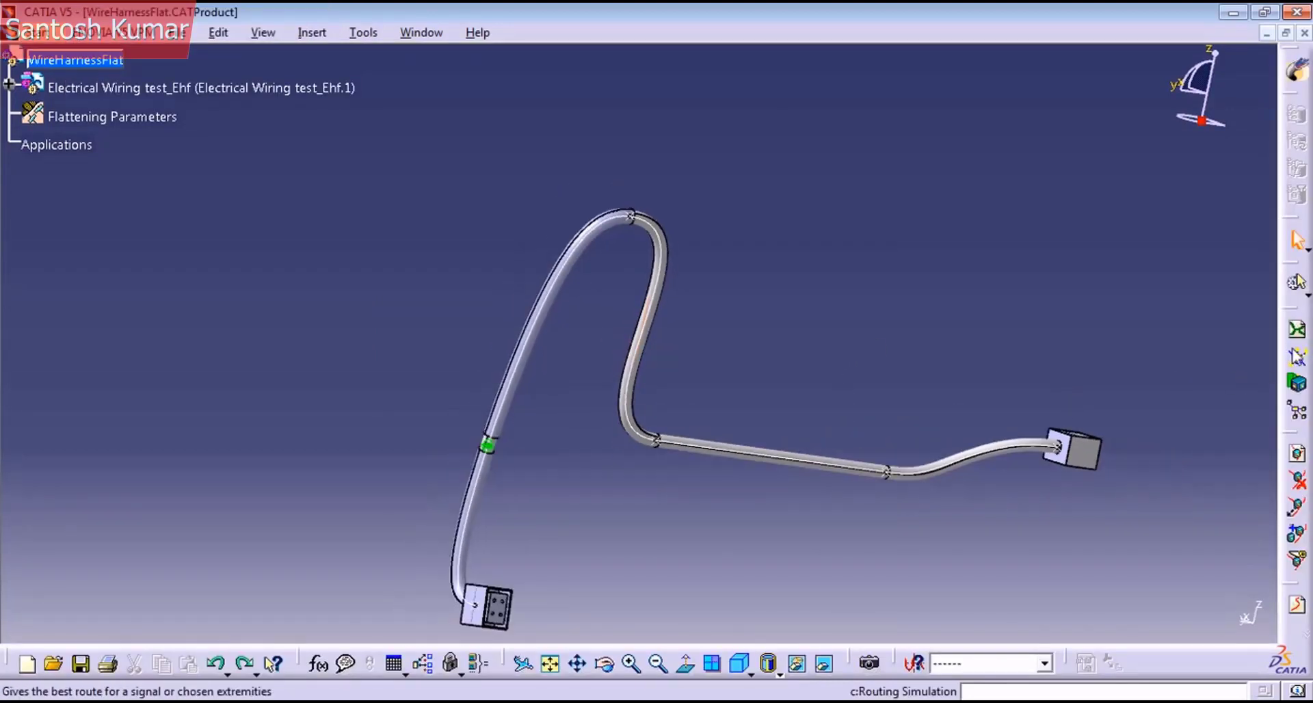
{"action": "left_click", "coordinate": [1299, 362]}
{"action": "middle_click_drag", "start_coordinate": [941, 560], "coordinate": [694, 553]}
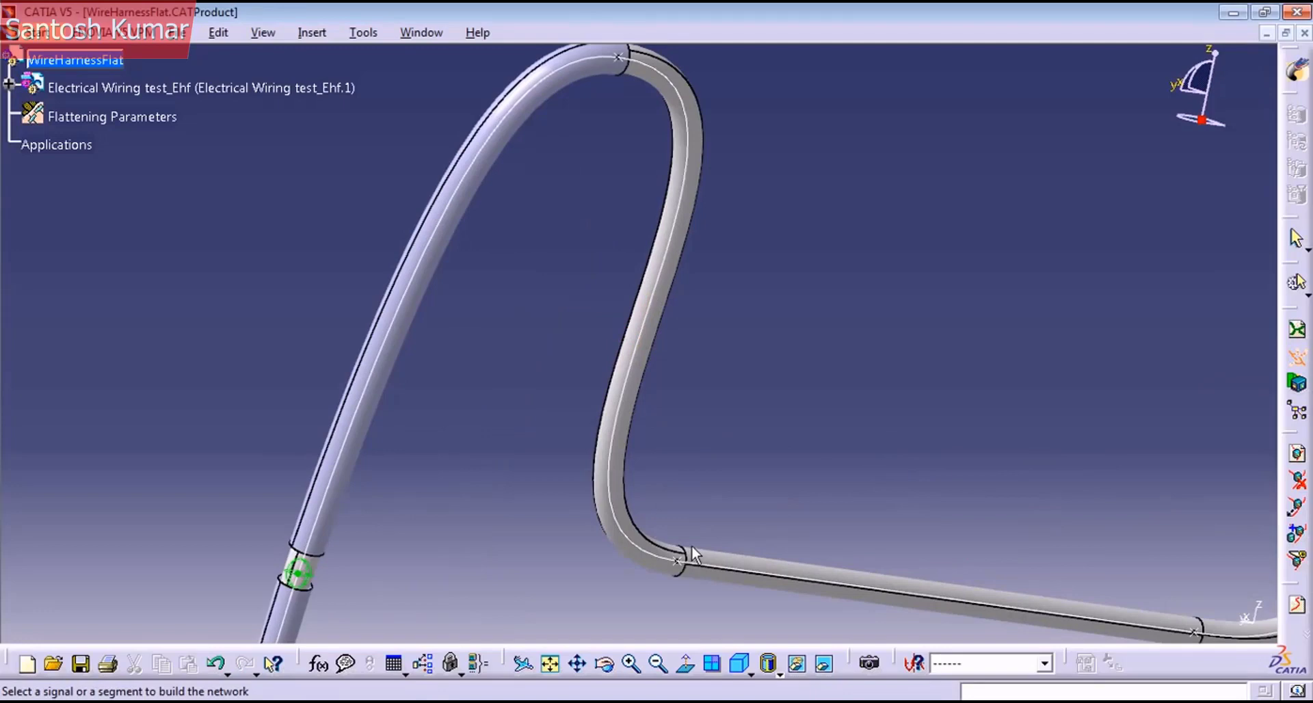
{"action": "left_click", "coordinate": [704, 554]}
{"action": "middle_click_drag", "start_coordinate": [809, 267], "coordinate": [824, 409]}
{"action": "middle_click_drag", "start_coordinate": [758, 504], "coordinate": [758, 500]}
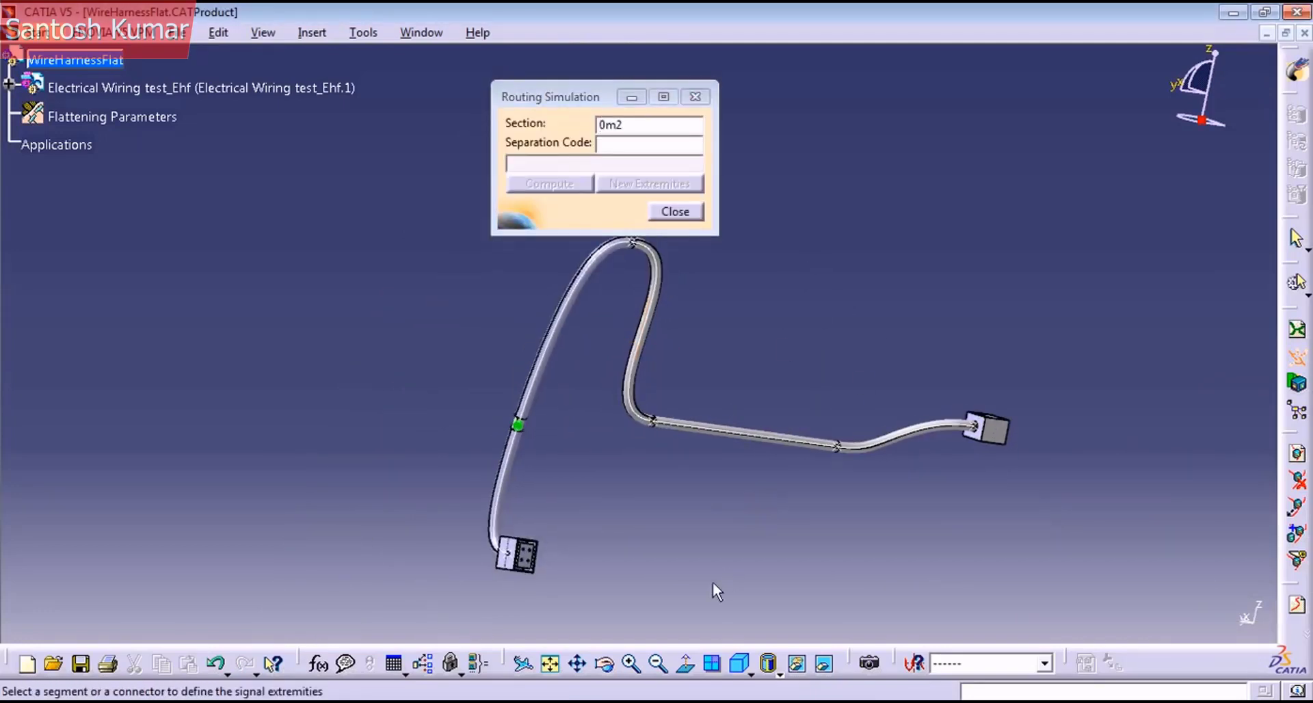
- Compute the total route length between the two end connectors, and close the routing simulation
{"action": "left_click", "coordinate": [1005, 432]}
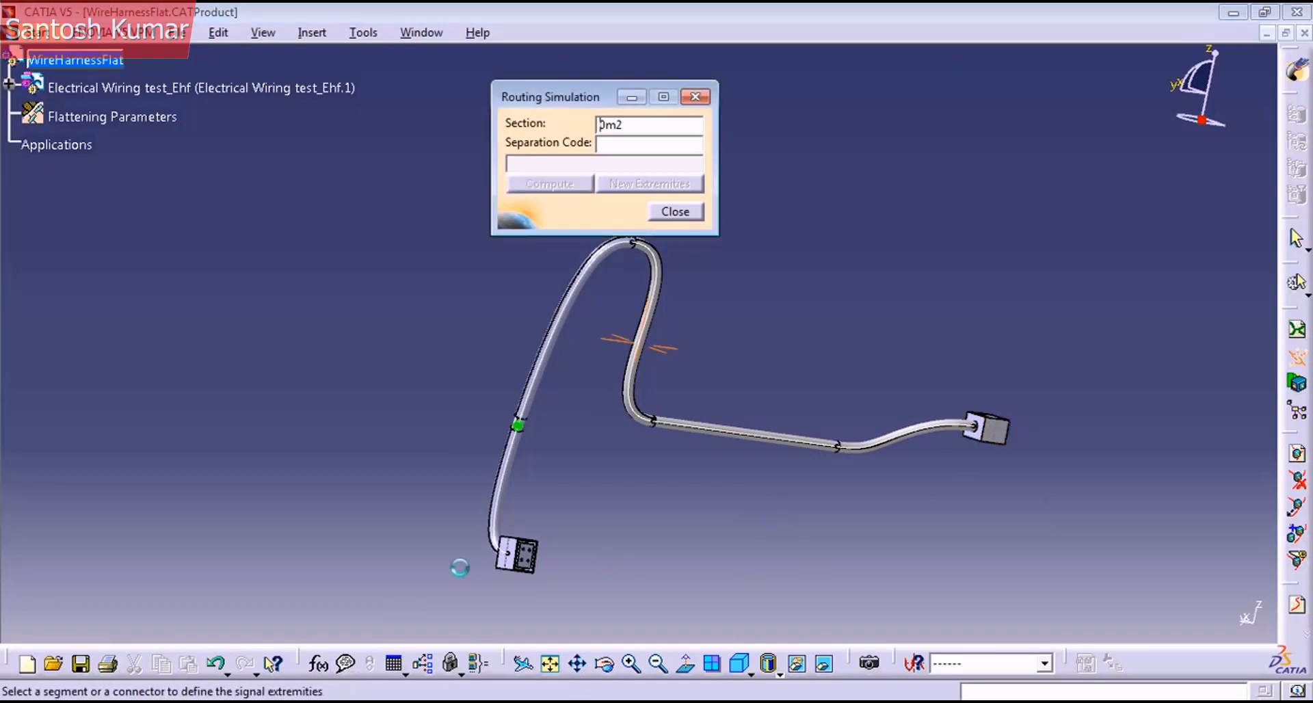
{"action": "left_click", "coordinate": [534, 547]}
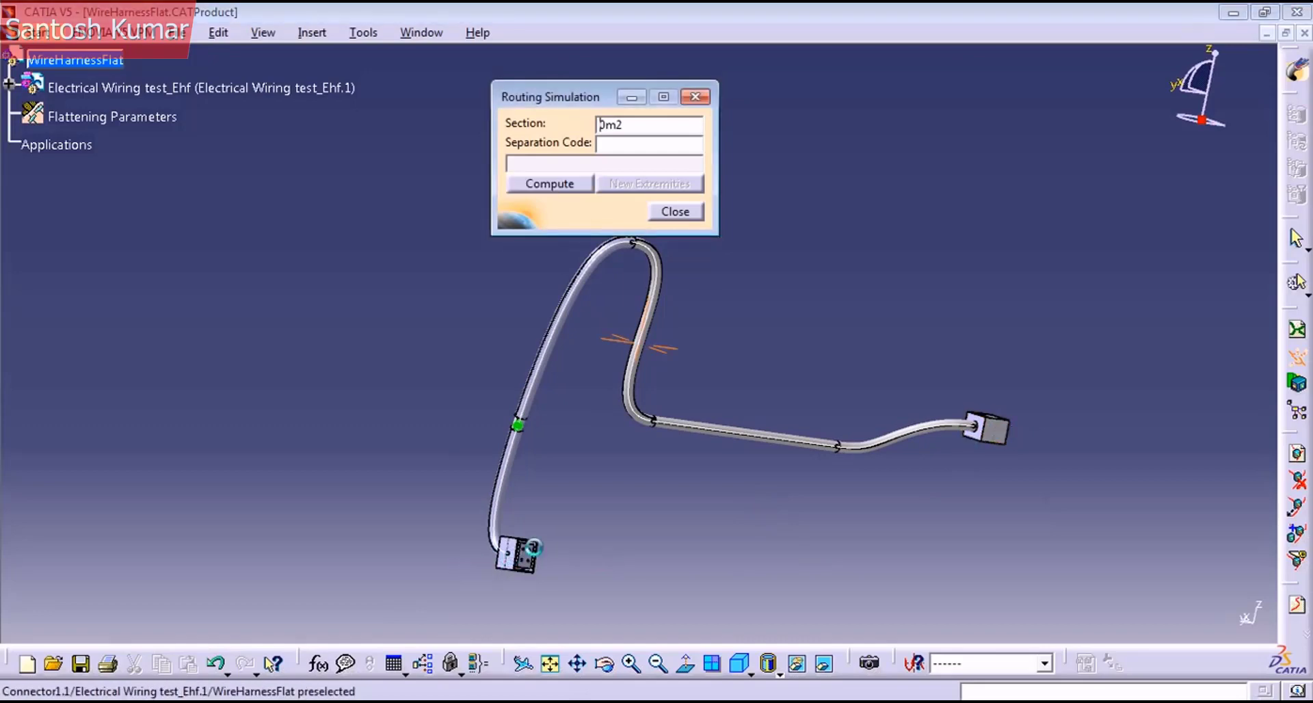
{"action": "left_click", "coordinate": [551, 184]}
{"action": "left_click_drag", "start_coordinate": [680, 162], "coordinate": [484, 157]}
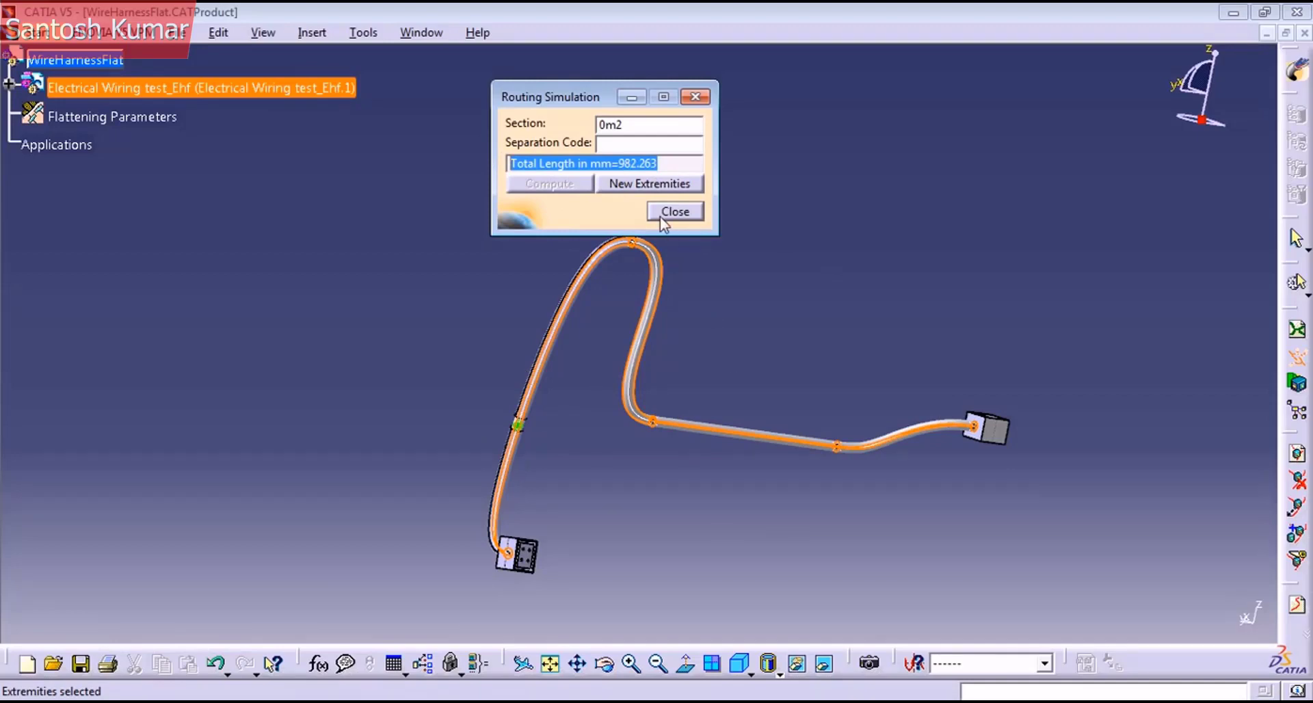
{"action": "left_click_drag", "start_coordinate": [588, 97], "coordinate": [791, 141]}
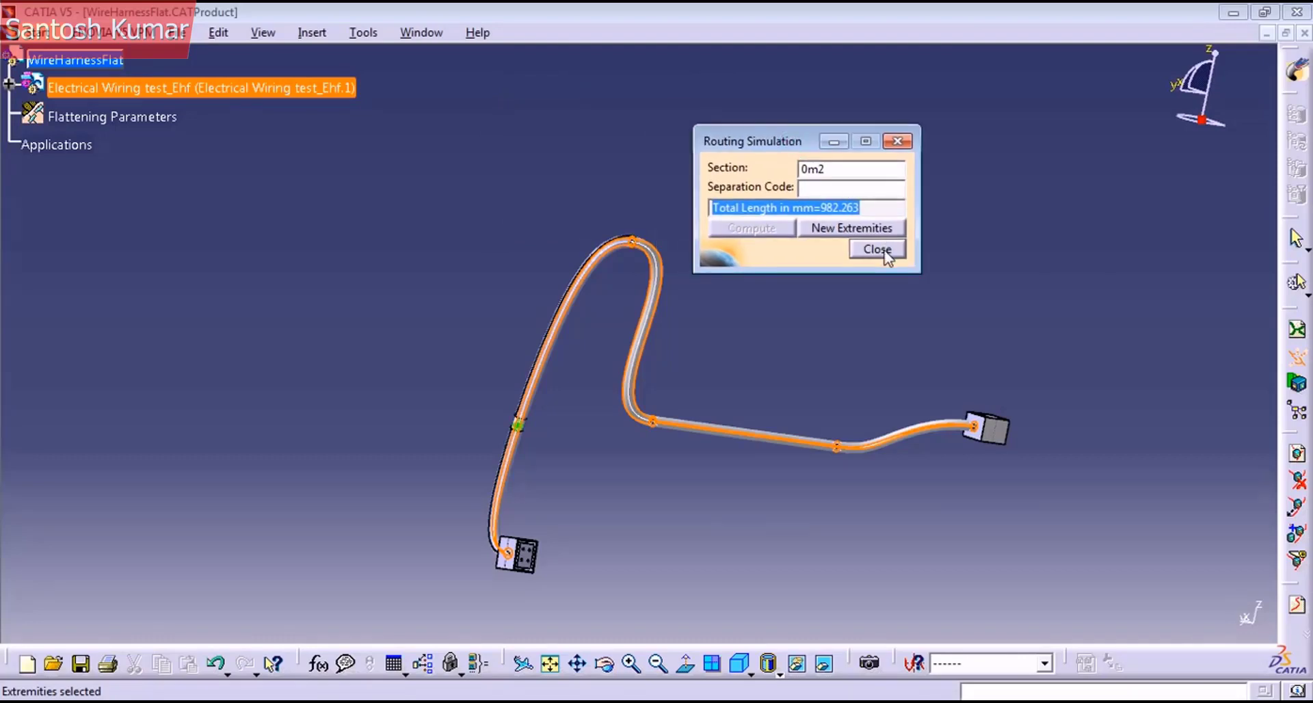
{"action": "left_click", "coordinate": [878, 249]}
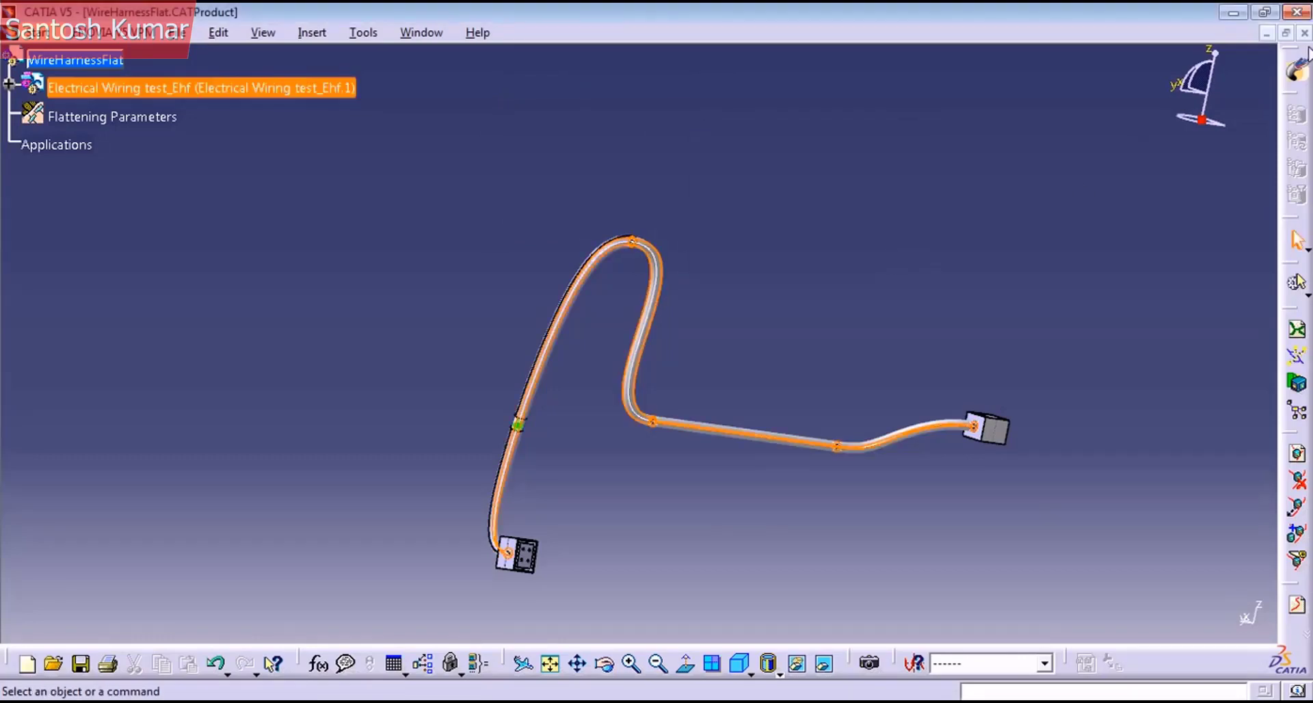
- Return the harness product to the Electrical Harness Flattening workbench
{"action": "left_click", "coordinate": [1298, 68]}
{"action": "left_click", "coordinate": [1181, 451]}
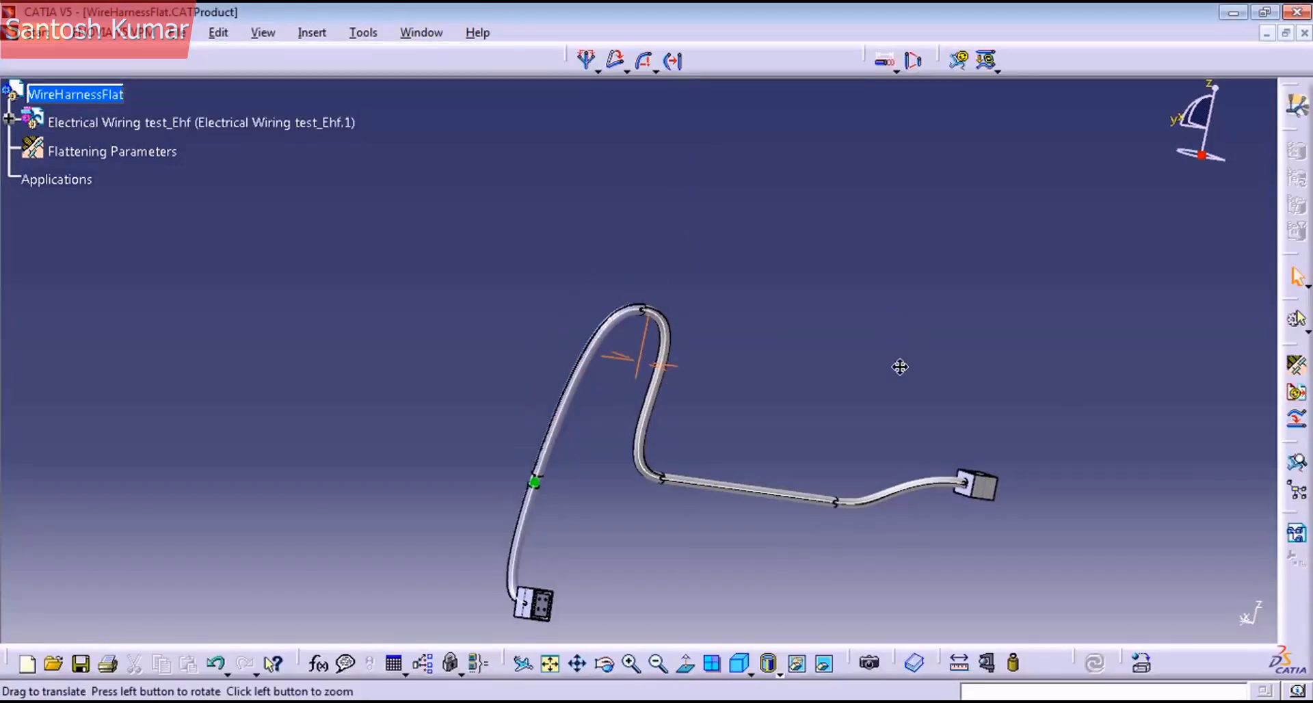
{"action": "left_click", "coordinate": [901, 366]}
{"action": "mouse_move", "coordinate": [900, 367]}
{"action": "middle_mouse_down"}
{"action": "mouse_move", "coordinate": [897, 387]}
{"action": "mouse_move", "coordinate": [894, 360]}
{"action": "mouse_move", "coordinate": [841, 349]}
{"action": "mouse_move", "coordinate": [838, 319]}
{"action": "mouse_move", "coordinate": [909, 358]}
{"action": "middle_mouse_up"}
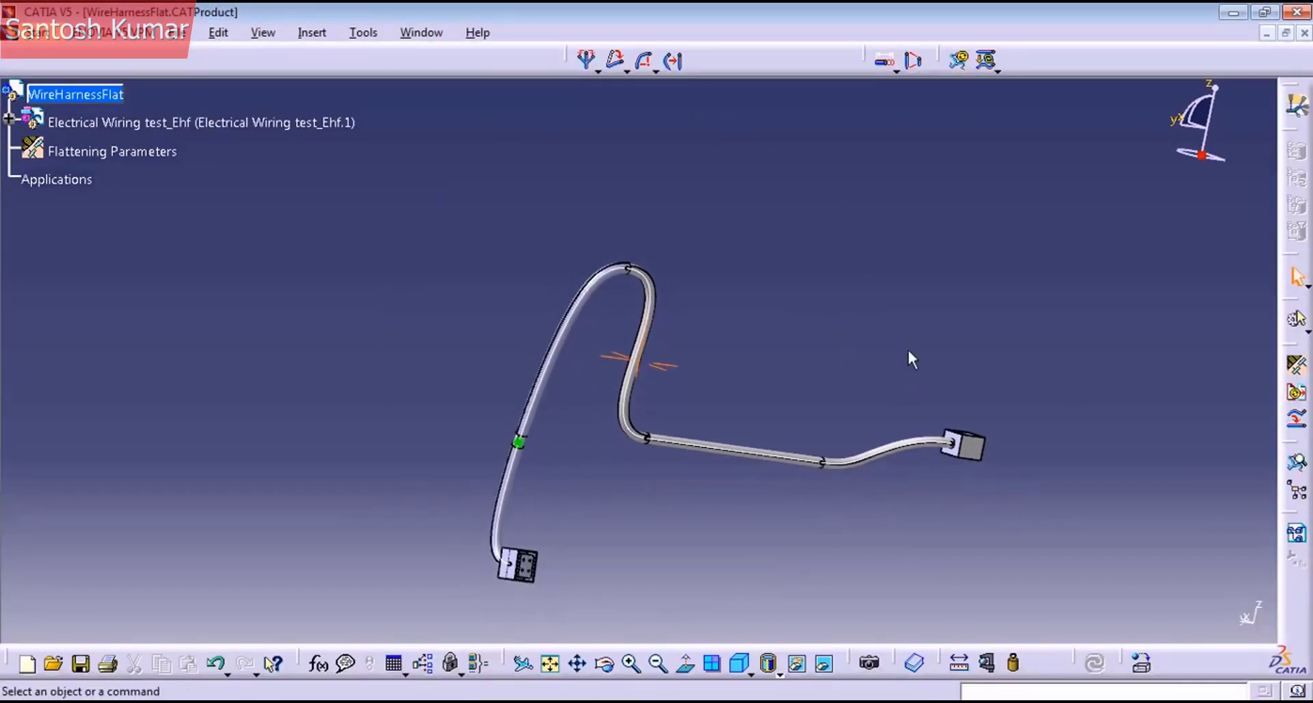
- Flatten the Electrical Wiring test_Ehf bundle onto the xy plane with Coarse algorithm and Standard angle mode
{"action": "left_click", "coordinate": [1298, 420]}
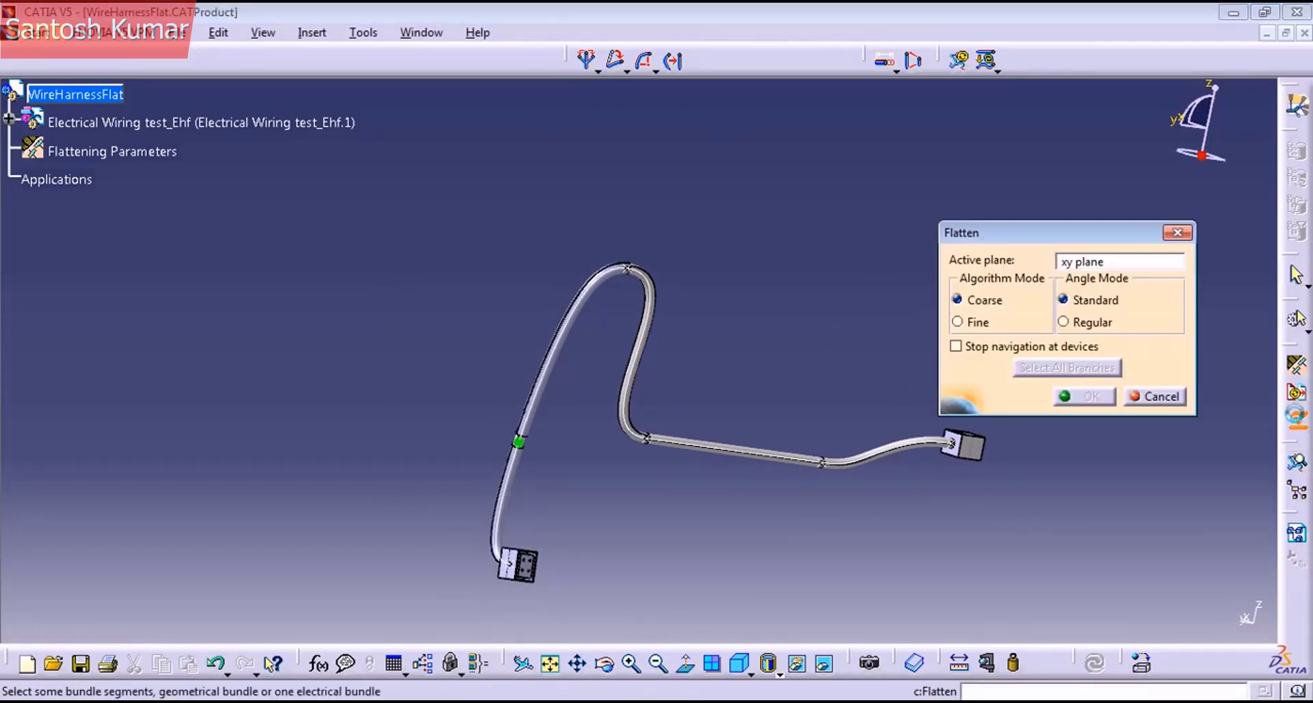
{"action": "left_click", "coordinate": [108, 122]}
{"action": "middle_click_drag", "start_coordinate": [658, 214], "coordinate": [715, 238]}
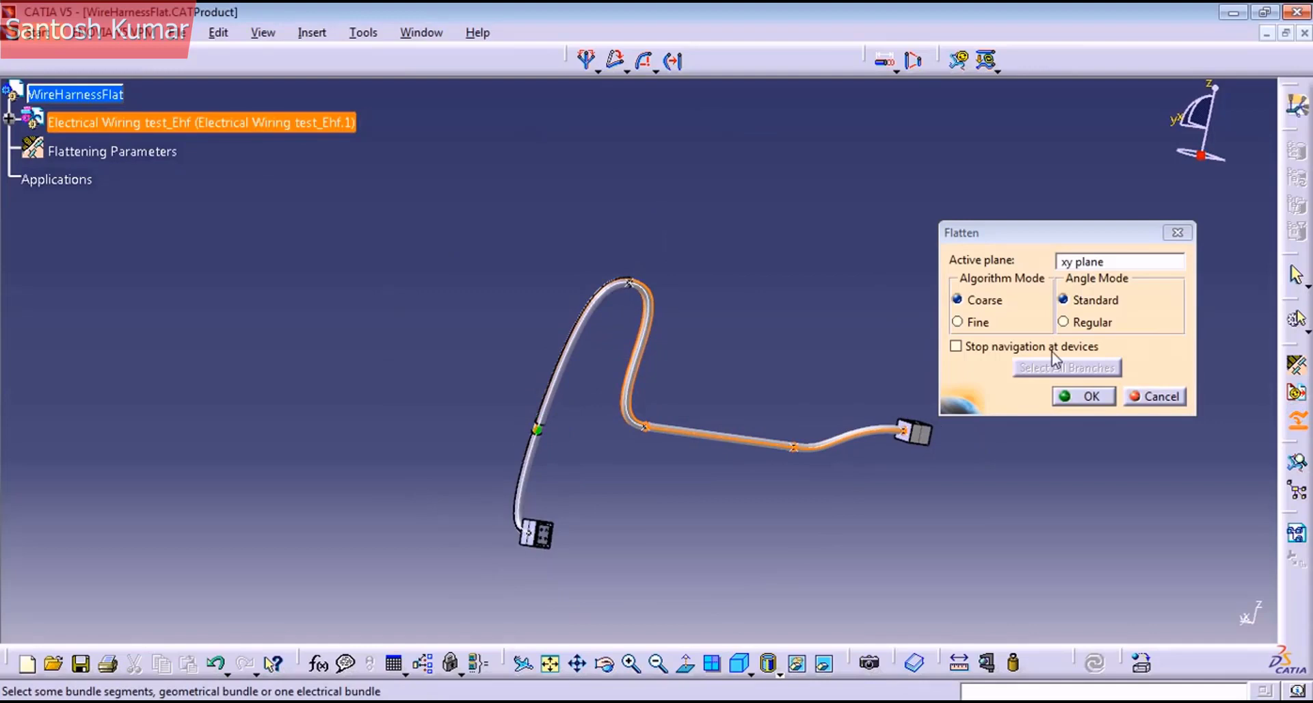
{"action": "left_click", "coordinate": [1073, 401]}
{"action": "middle_click_drag", "start_coordinate": [628, 302], "coordinate": [725, 468]}
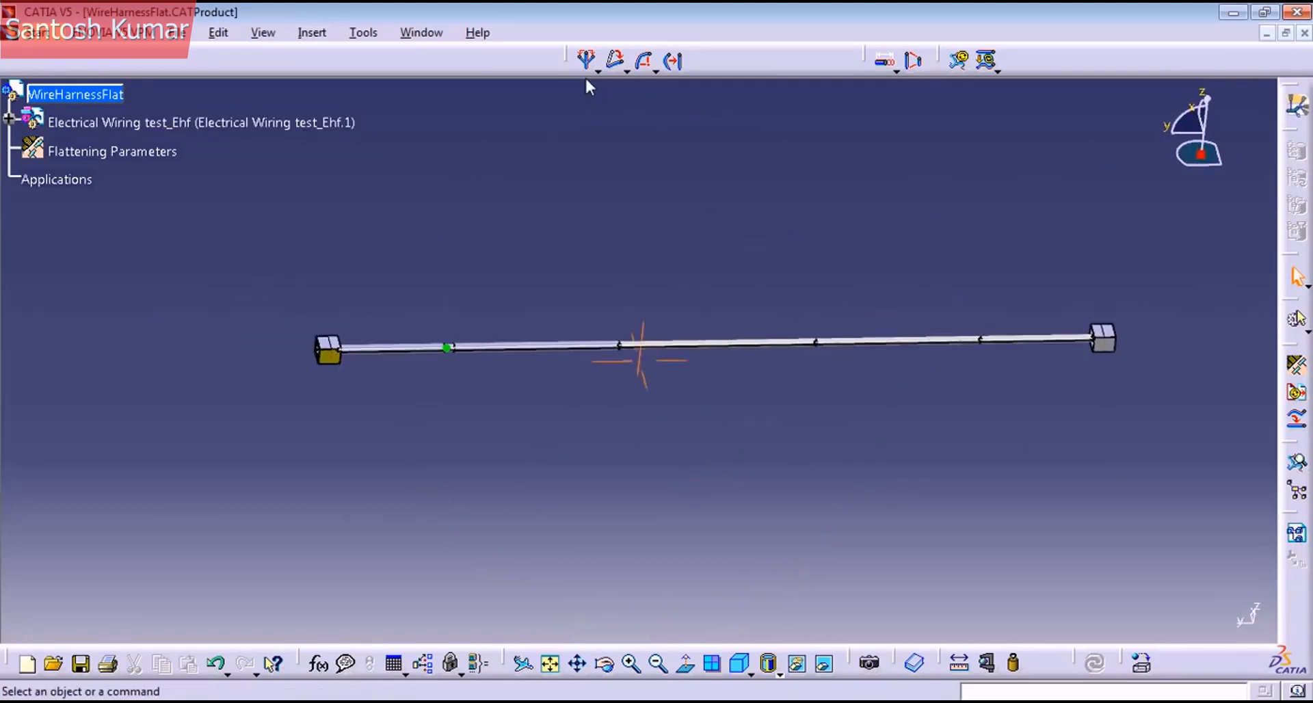
{"action": "left_click_drag", "start_coordinate": [568, 60], "coordinate": [602, 139]}
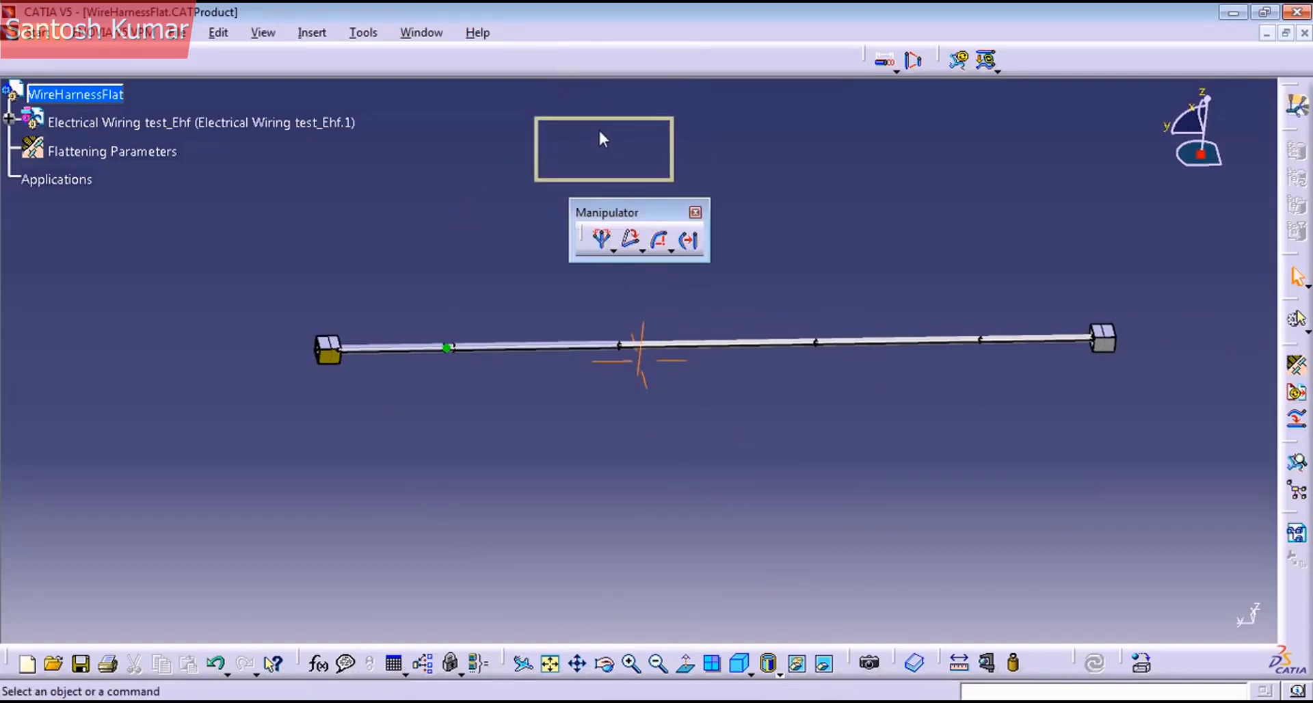
{"action": "left_click_drag", "start_coordinate": [650, 287], "coordinate": [628, 137]}
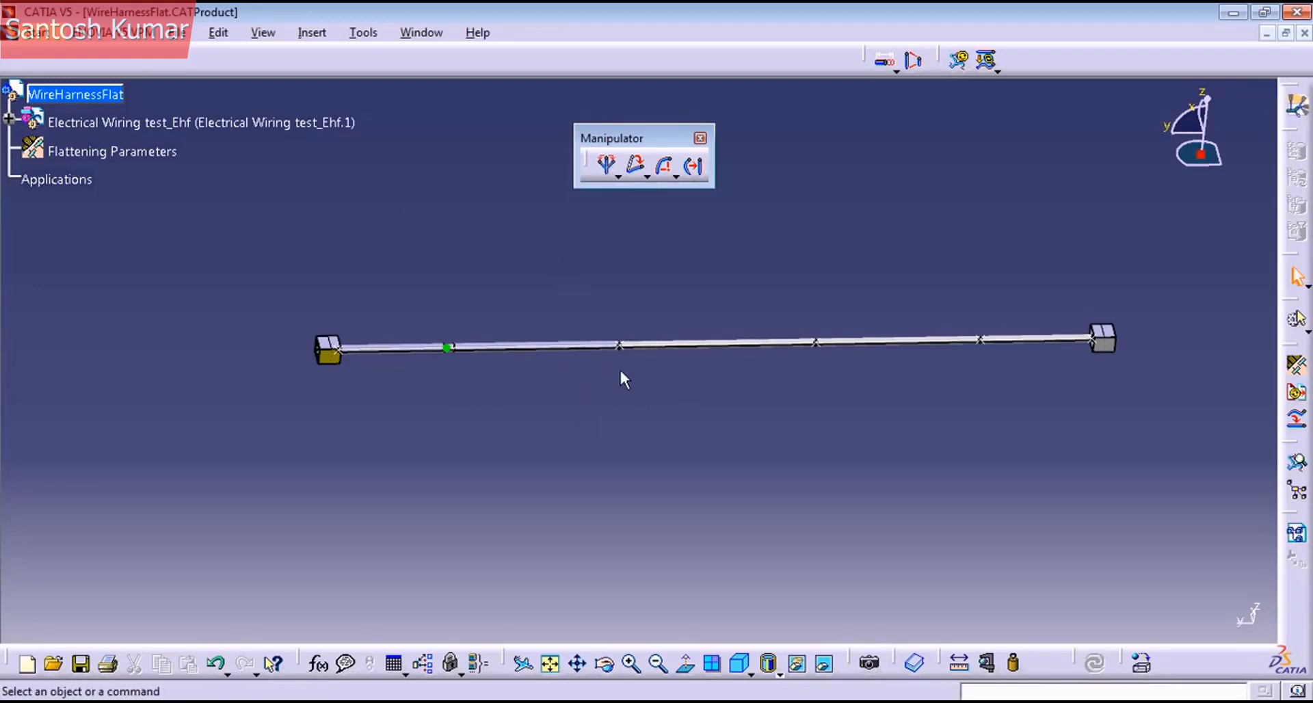
{"action": "left_click", "coordinate": [614, 175]}
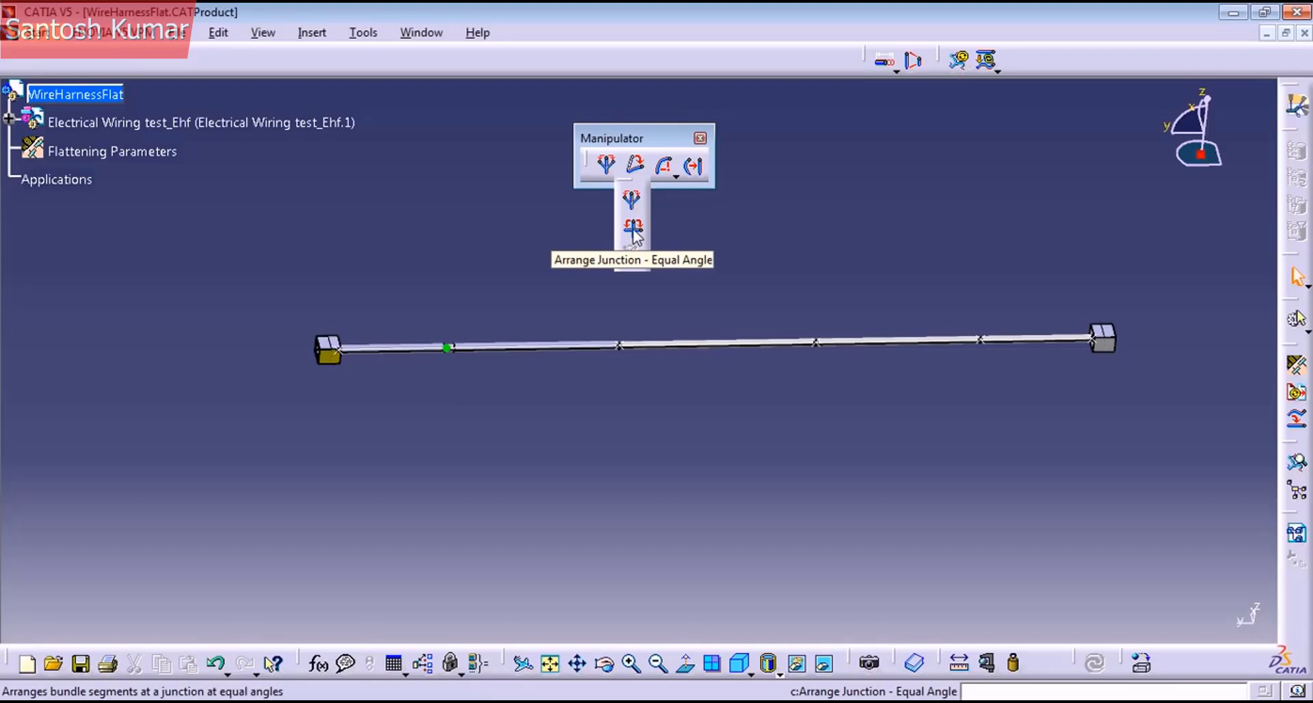
{"action": "left_click", "coordinate": [648, 177]}
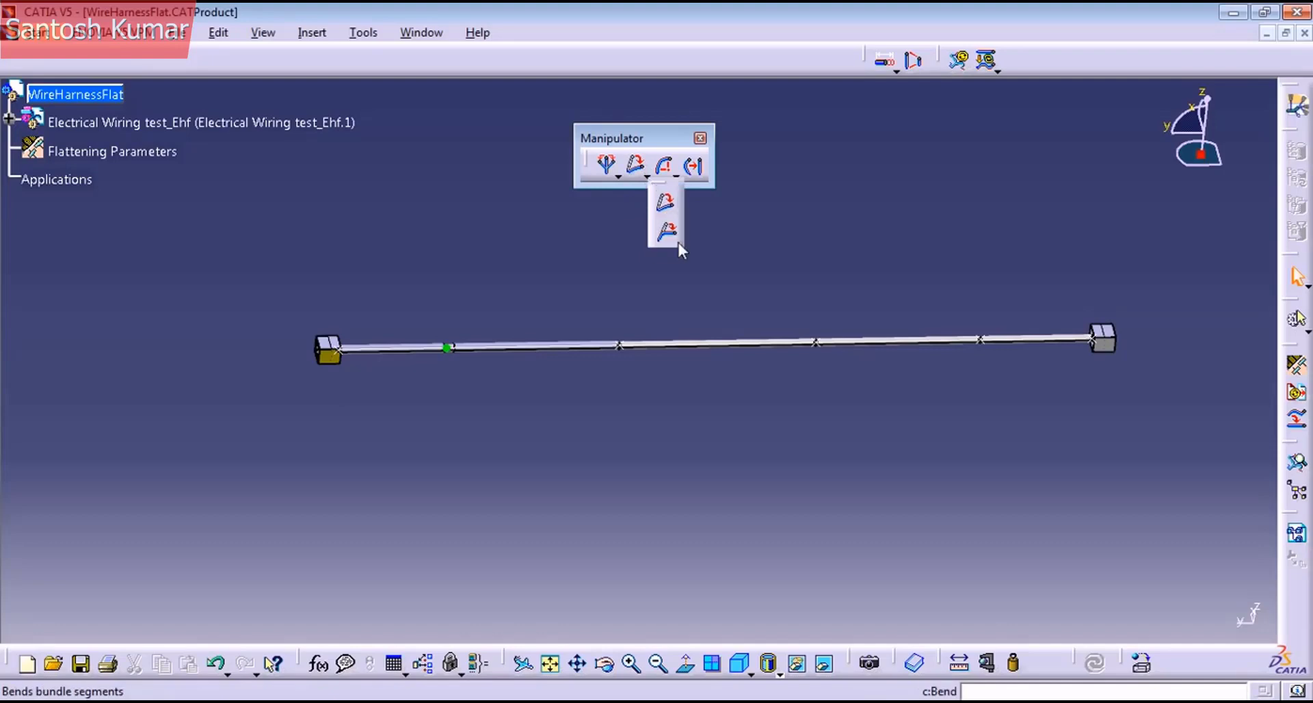
{"action": "left_click", "coordinate": [676, 176]}
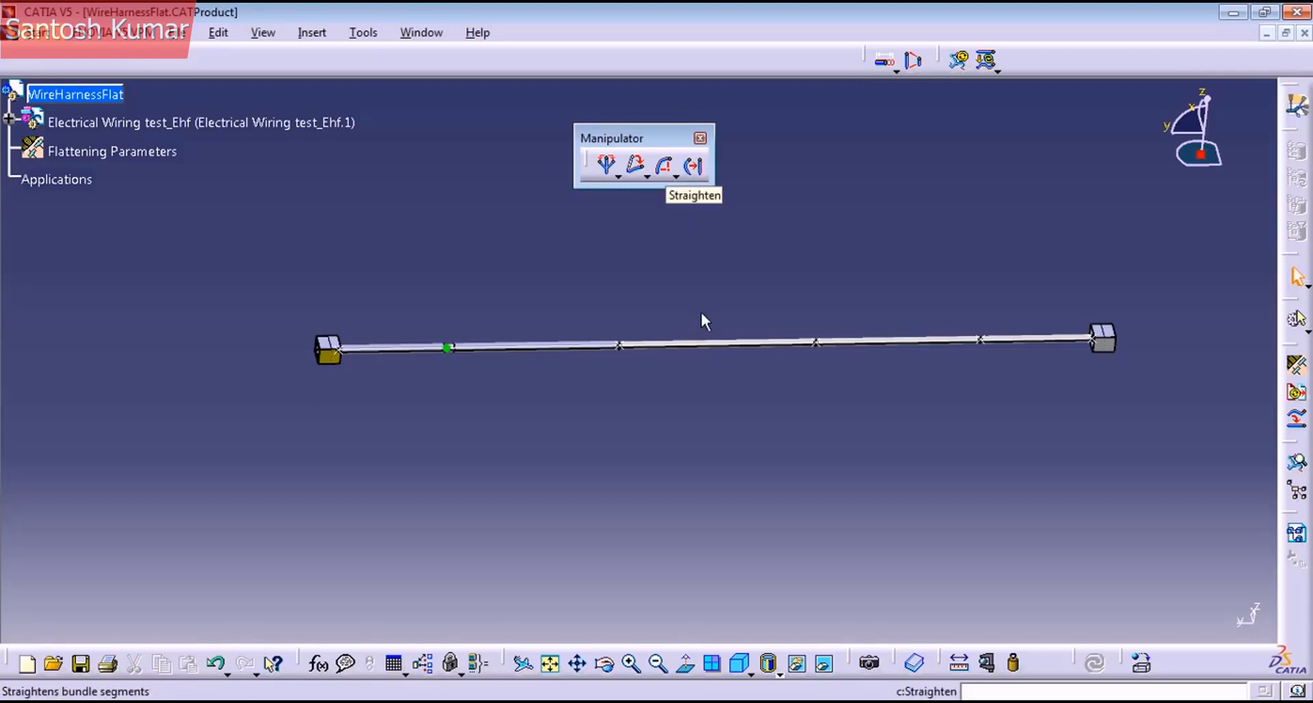
{"action": "left_click_drag", "start_coordinate": [641, 139], "coordinate": [607, 51]}
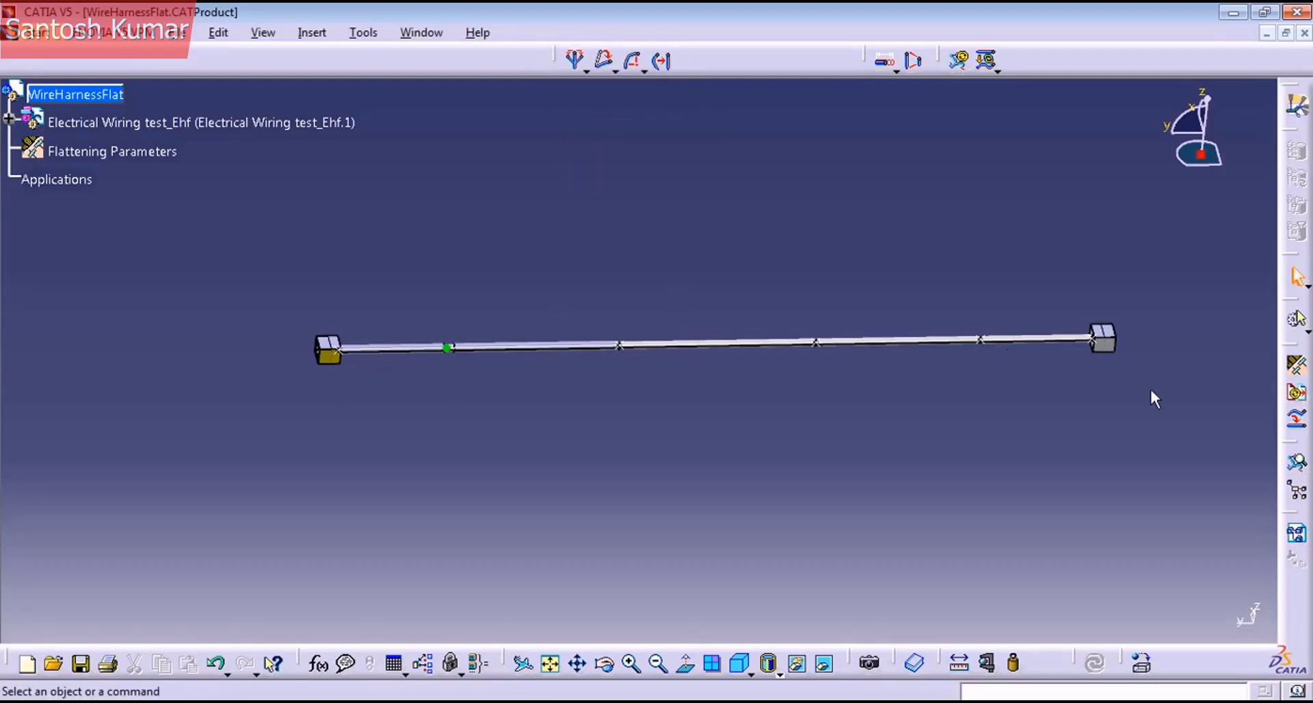
- Open the Scale settings for the middle bundle segment of the flattened harness
{"action": "mouse_move", "coordinate": [672, 436]}
{"action": "middle_mouse_down"}
{"action": "mouse_move", "coordinate": [674, 466]}
{"action": "mouse_move", "coordinate": [674, 428]}
{"action": "mouse_move", "coordinate": [674, 445]}
{"action": "middle_mouse_up"}
{"action": "middle_click_drag", "start_coordinate": [751, 435], "coordinate": [676, 473]}
{"action": "middle_click", "coordinate": [889, 184]}
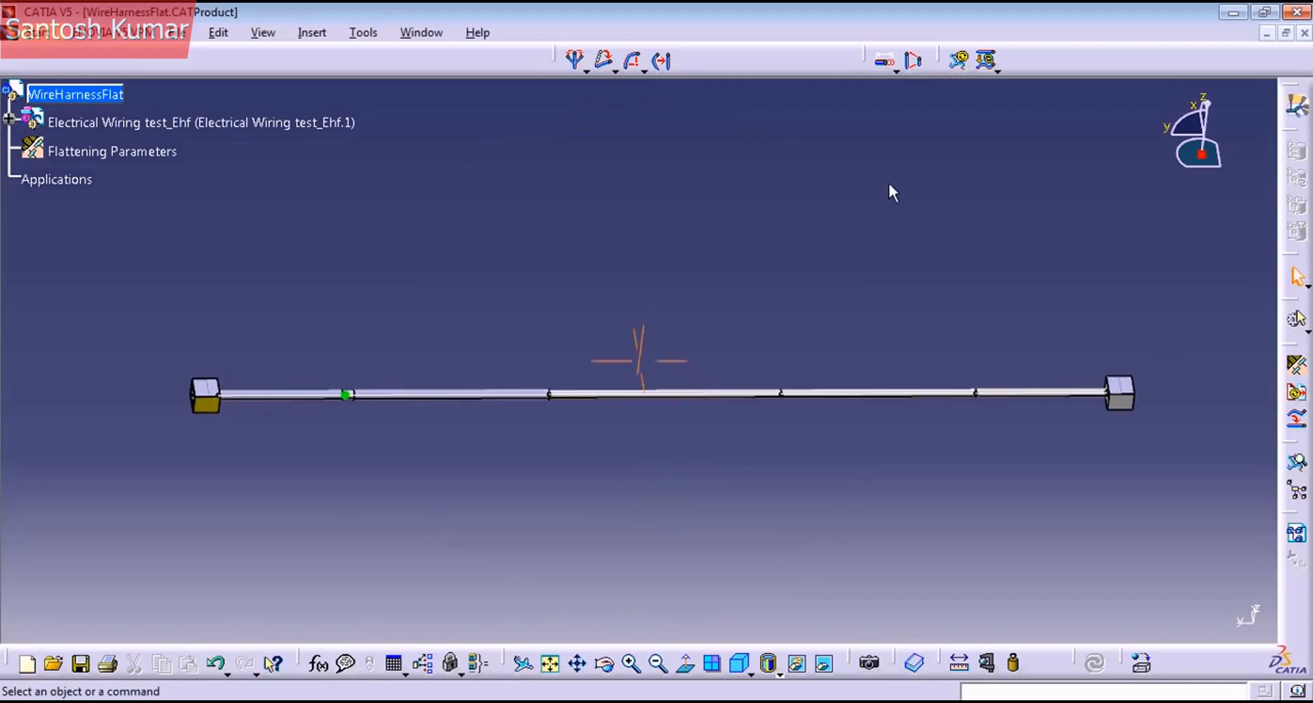
{"action": "left_click", "coordinate": [915, 63]}
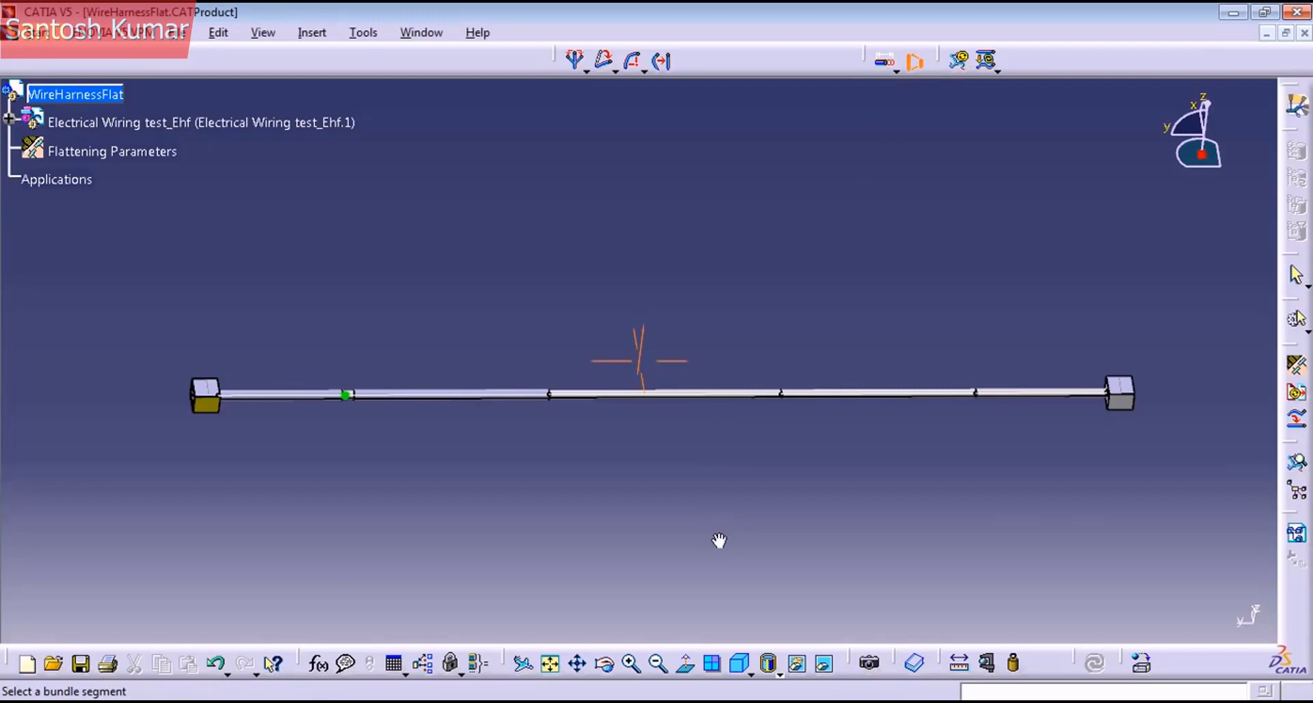
{"action": "middle_click_drag", "start_coordinate": [718, 539], "coordinate": [707, 462]}
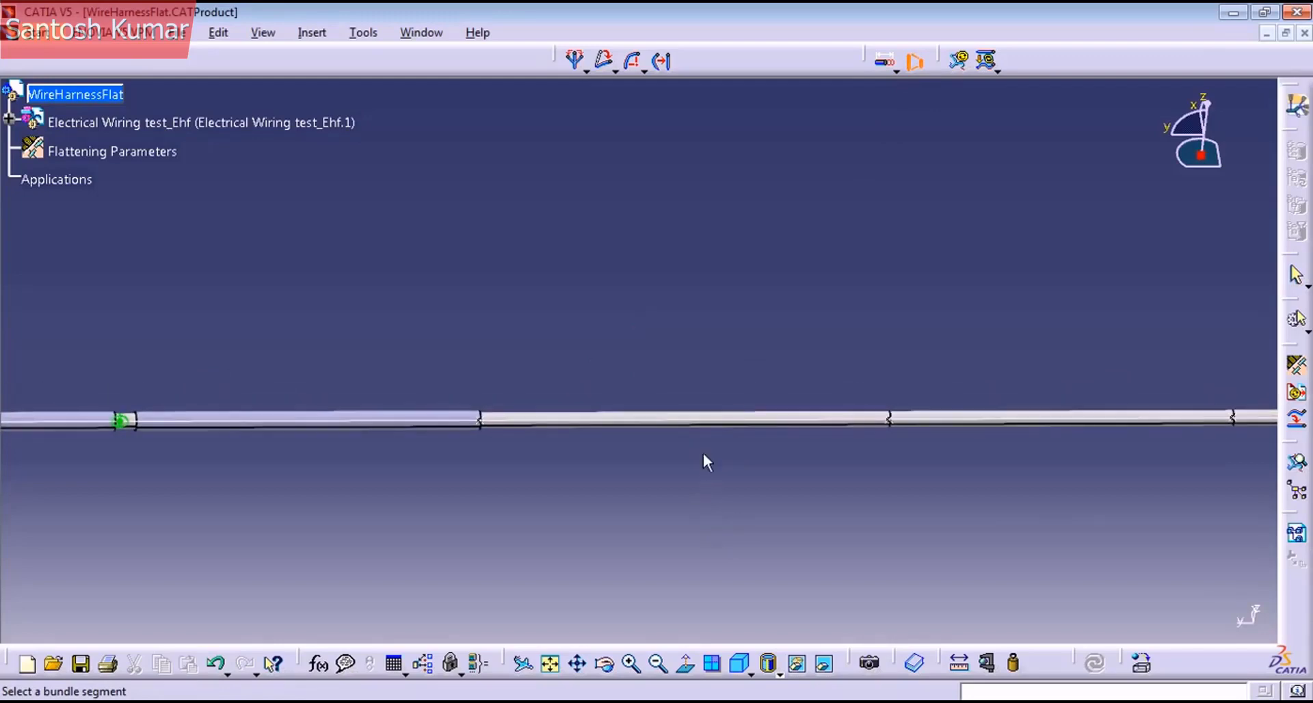
{"action": "left_click", "coordinate": [731, 418]}
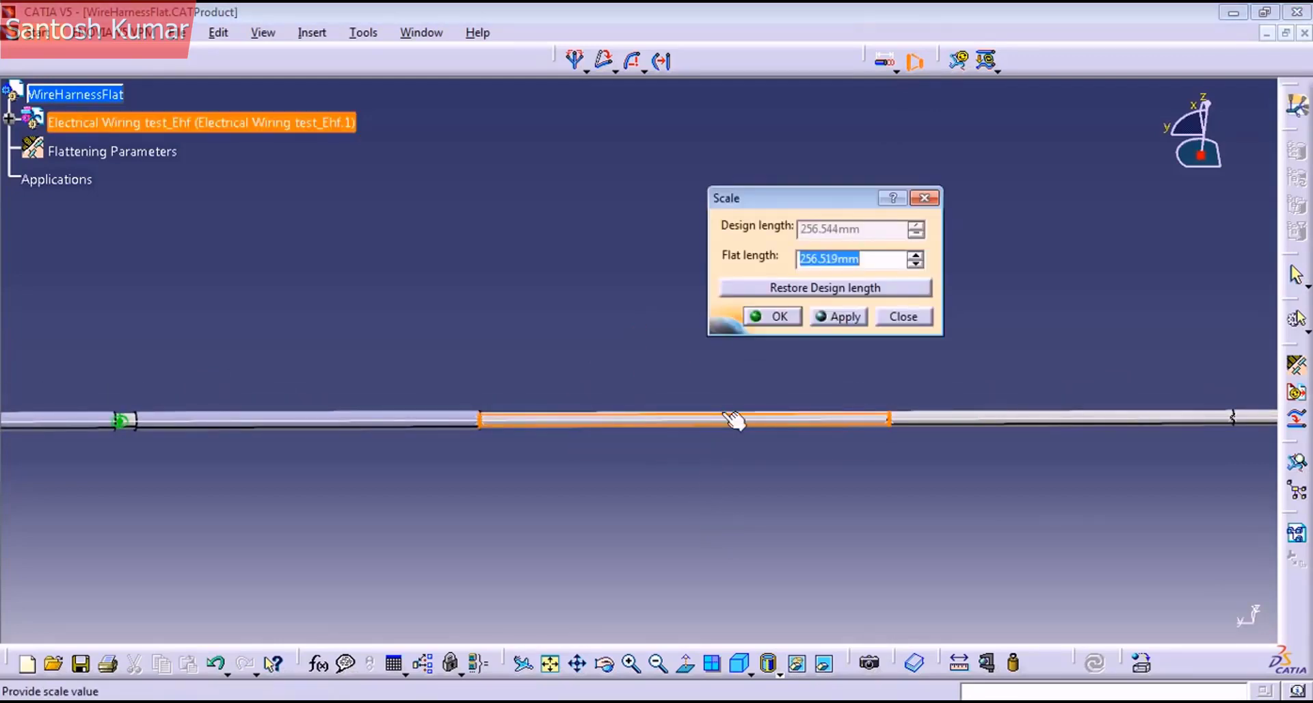
- Restore the middle bundle segment's flat length to its design length and accept the scaling
{"action": "middle_click_drag", "start_coordinate": [802, 478], "coordinate": [680, 511]}
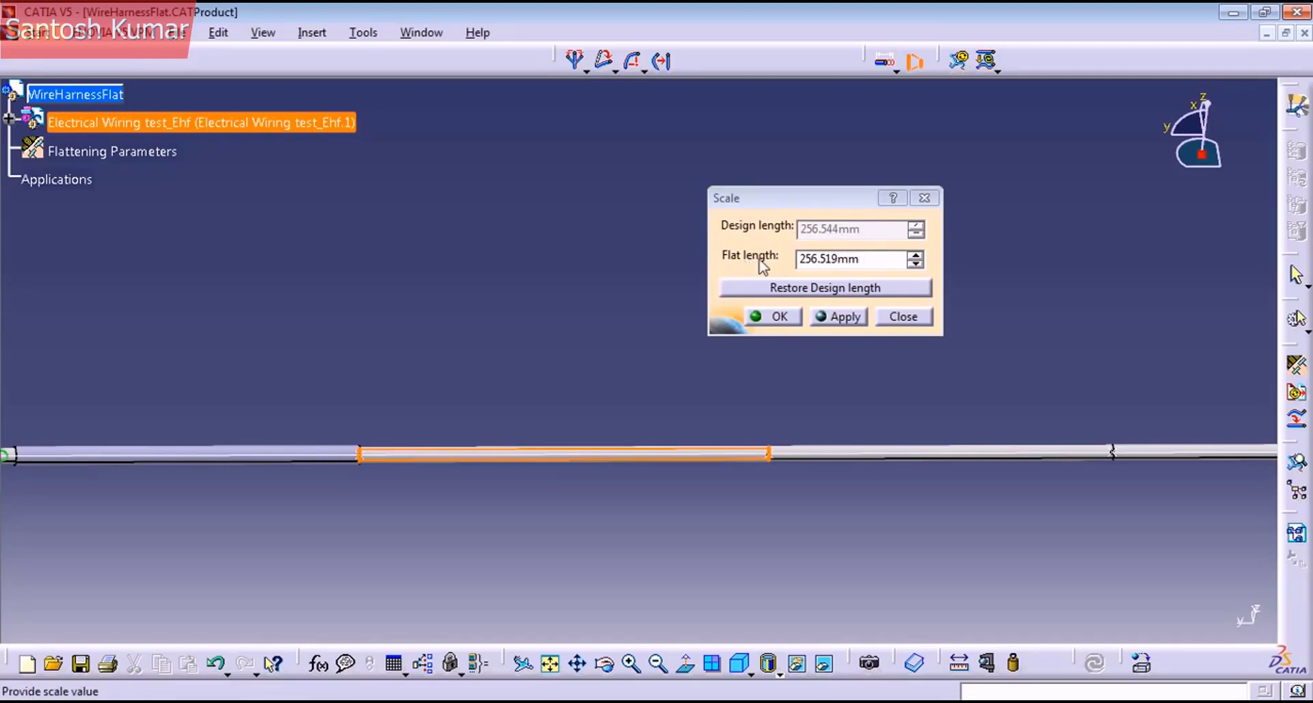
{"action": "left_click_drag", "start_coordinate": [869, 264], "coordinate": [799, 260]}
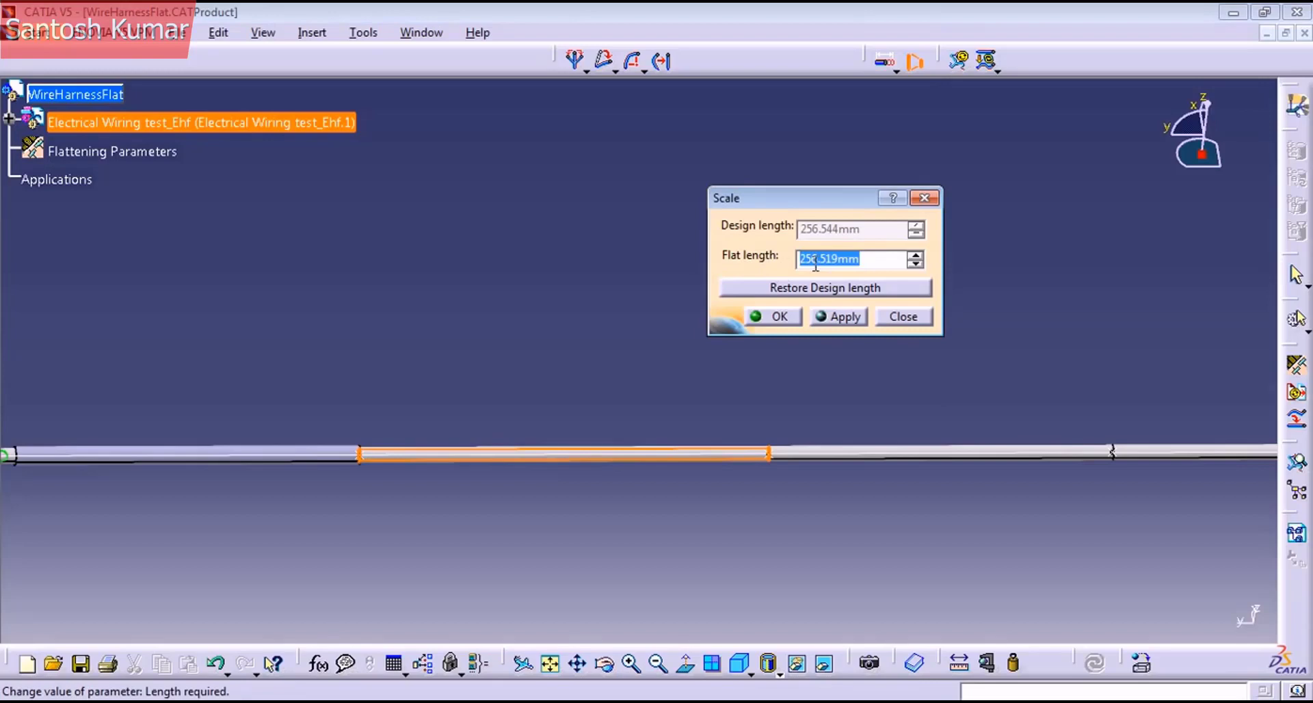
{"action": "left_click", "coordinate": [858, 262]}
{"action": "middle_click_drag", "start_coordinate": [706, 416], "coordinate": [769, 424]}
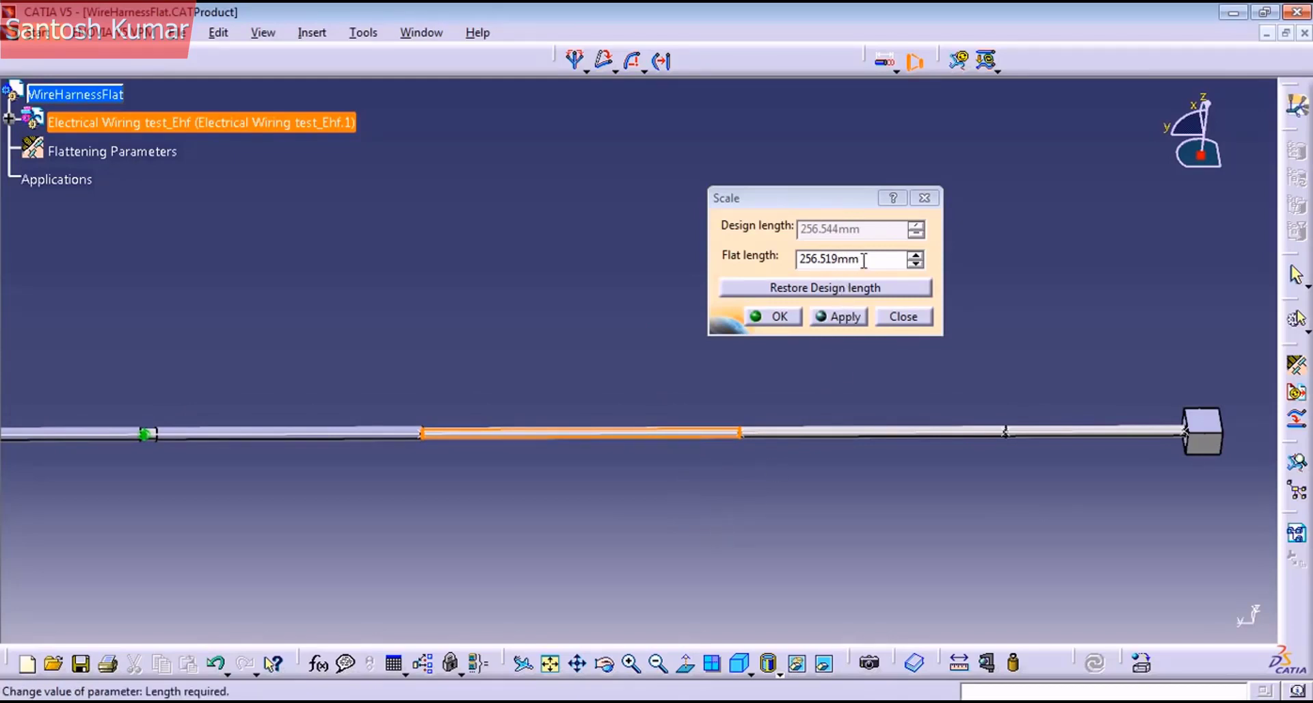
{"action": "left_click_drag", "start_coordinate": [870, 258], "coordinate": [781, 261]}
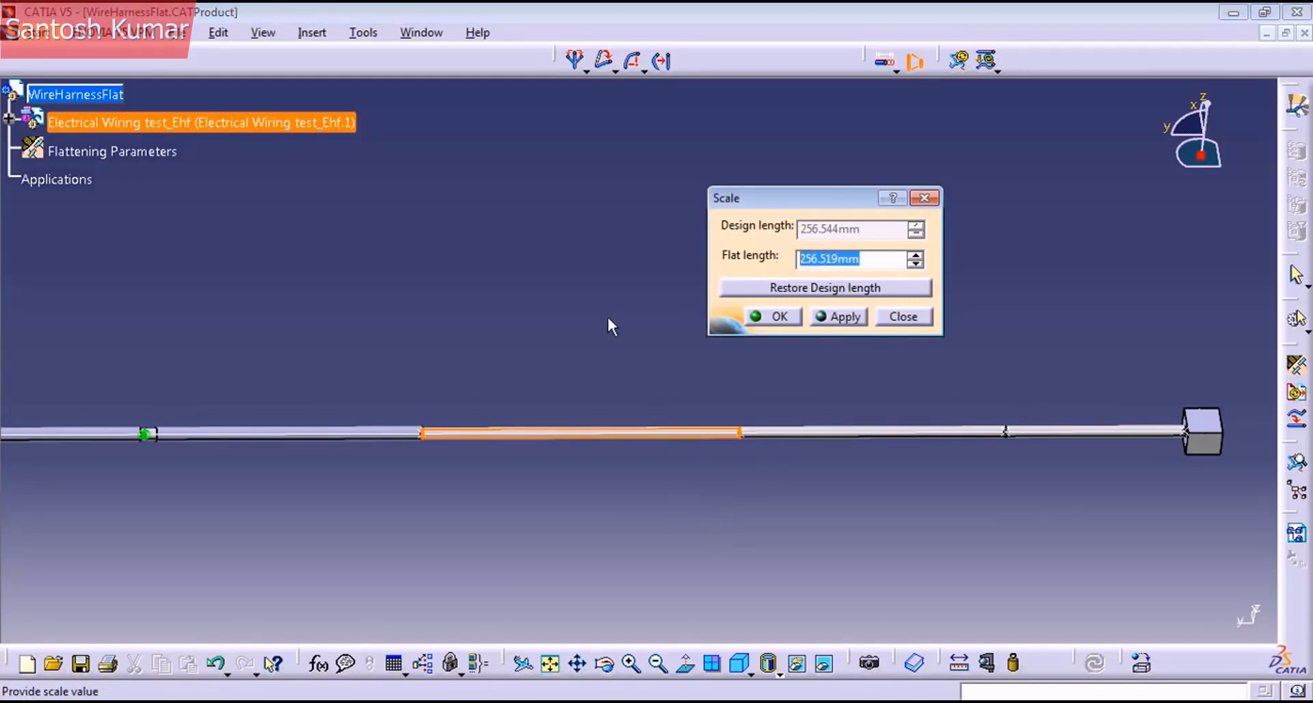
{"action": "middle_click_drag", "start_coordinate": [608, 318], "coordinate": [627, 414]}
{"action": "left_click", "coordinate": [608, 335]}
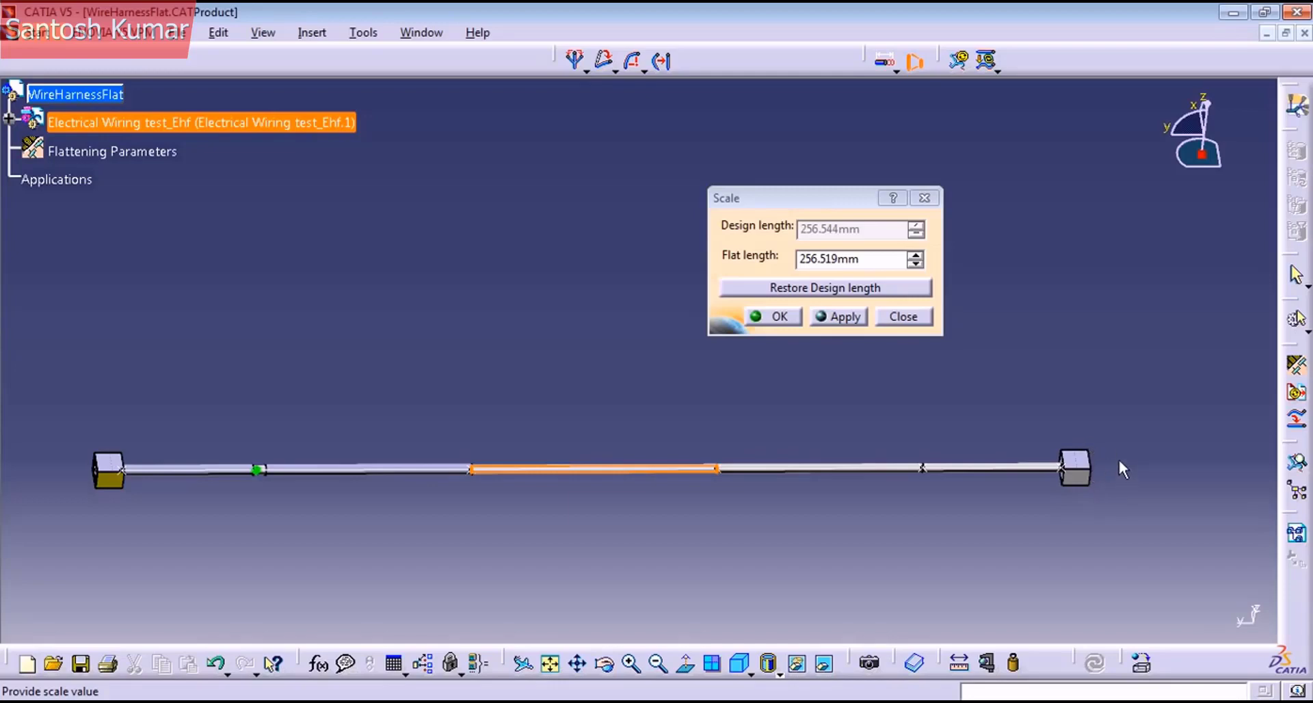
{"action": "middle_click_drag", "start_coordinate": [995, 490], "coordinate": [977, 494]}
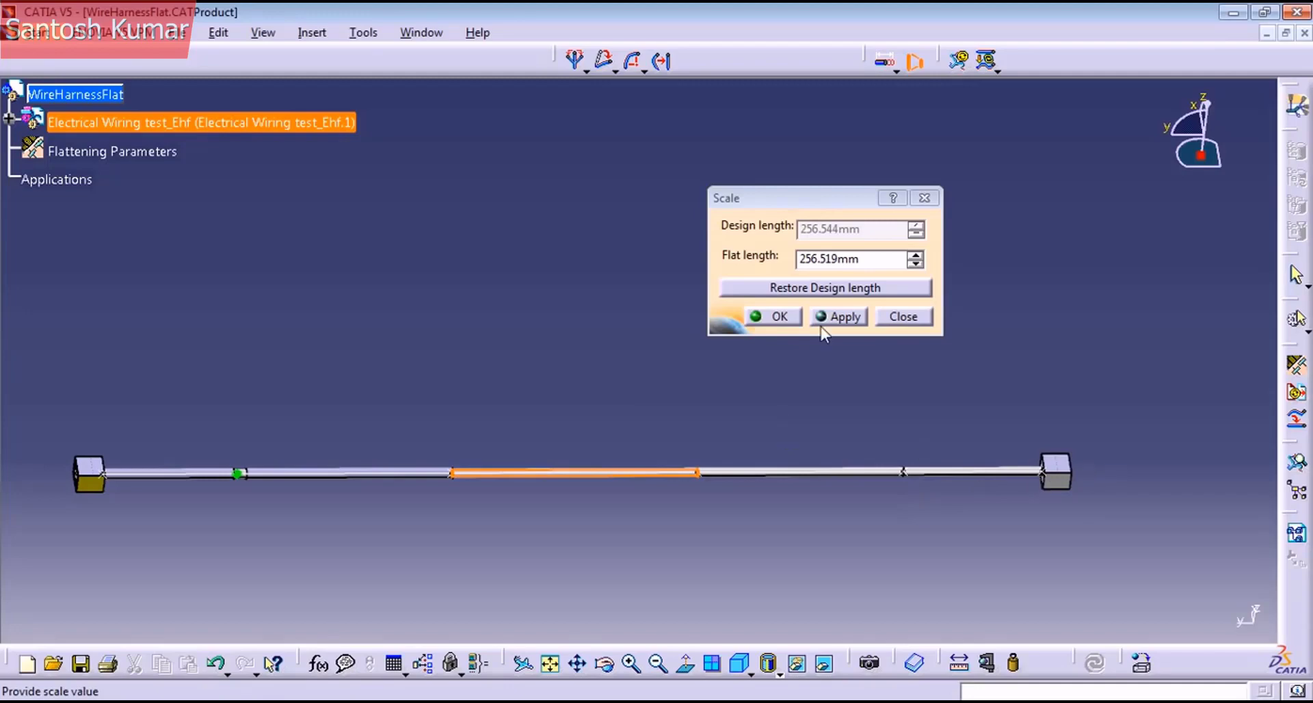
{"action": "middle_click_drag", "start_coordinate": [632, 520], "coordinate": [708, 426], "text": "ctrl"}
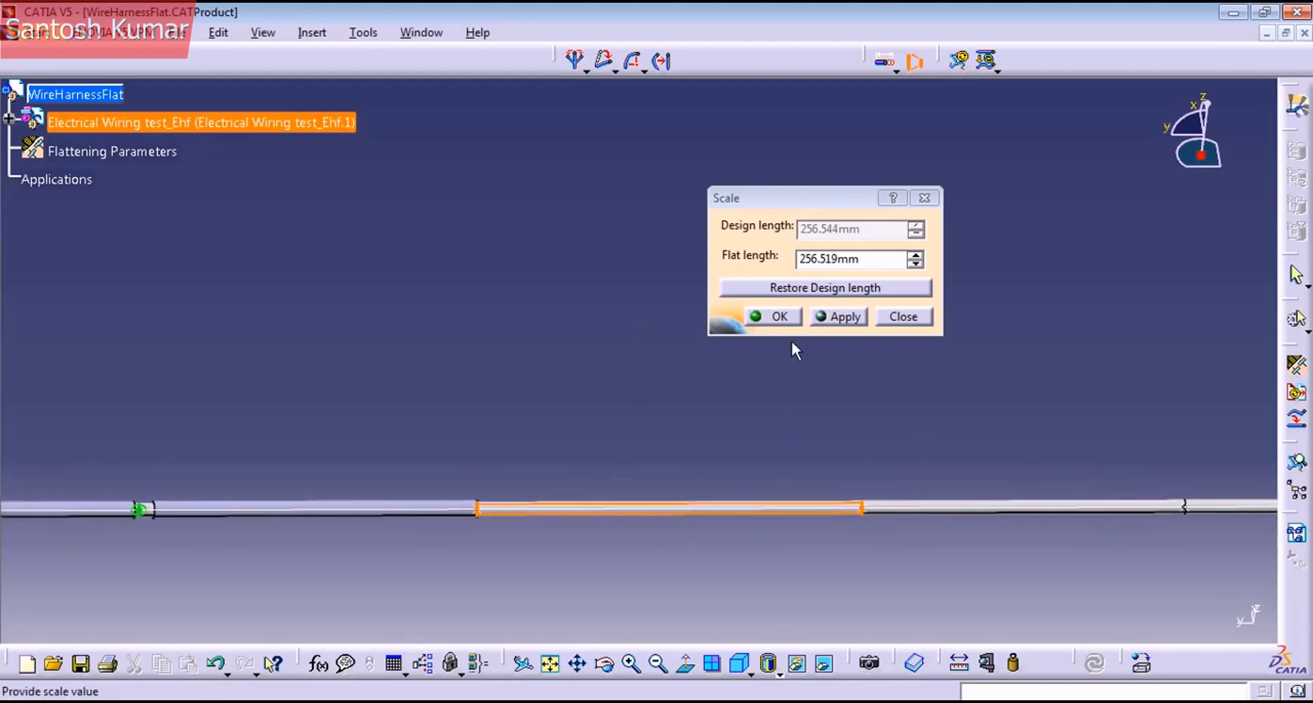
{"action": "left_click", "coordinate": [888, 294]}
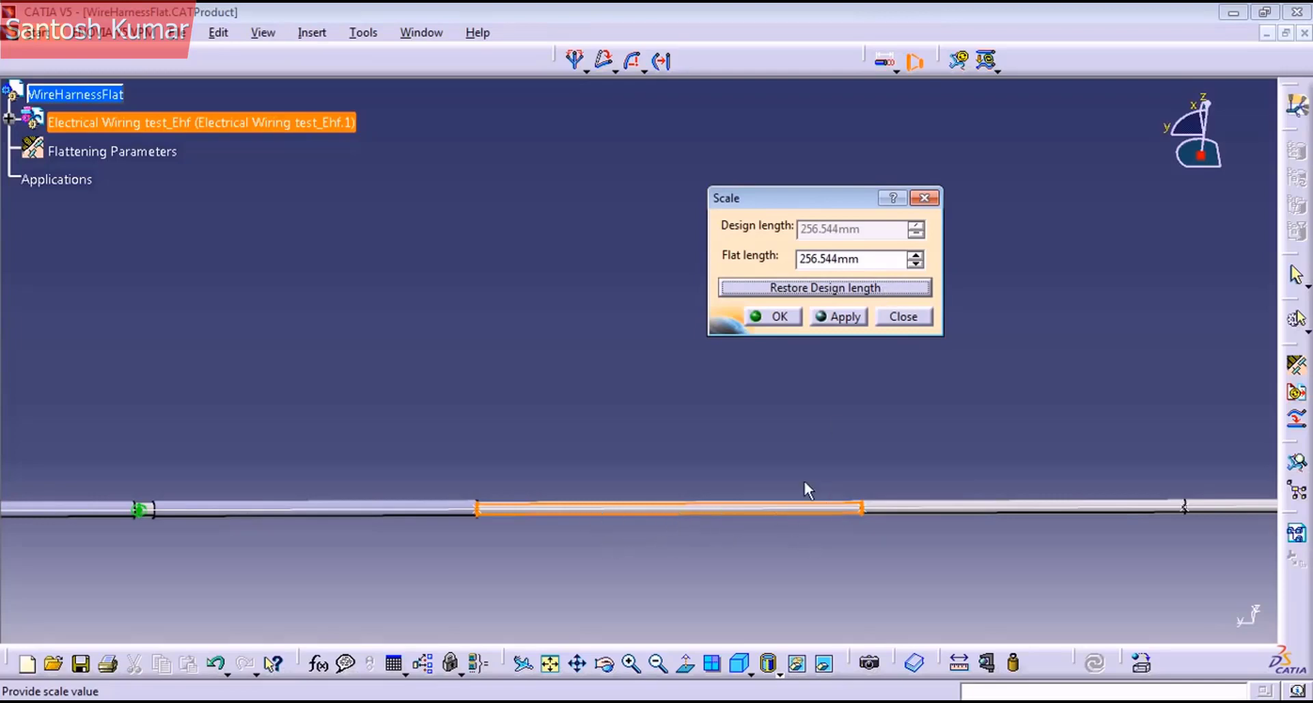
{"action": "left_click", "coordinate": [773, 316]}
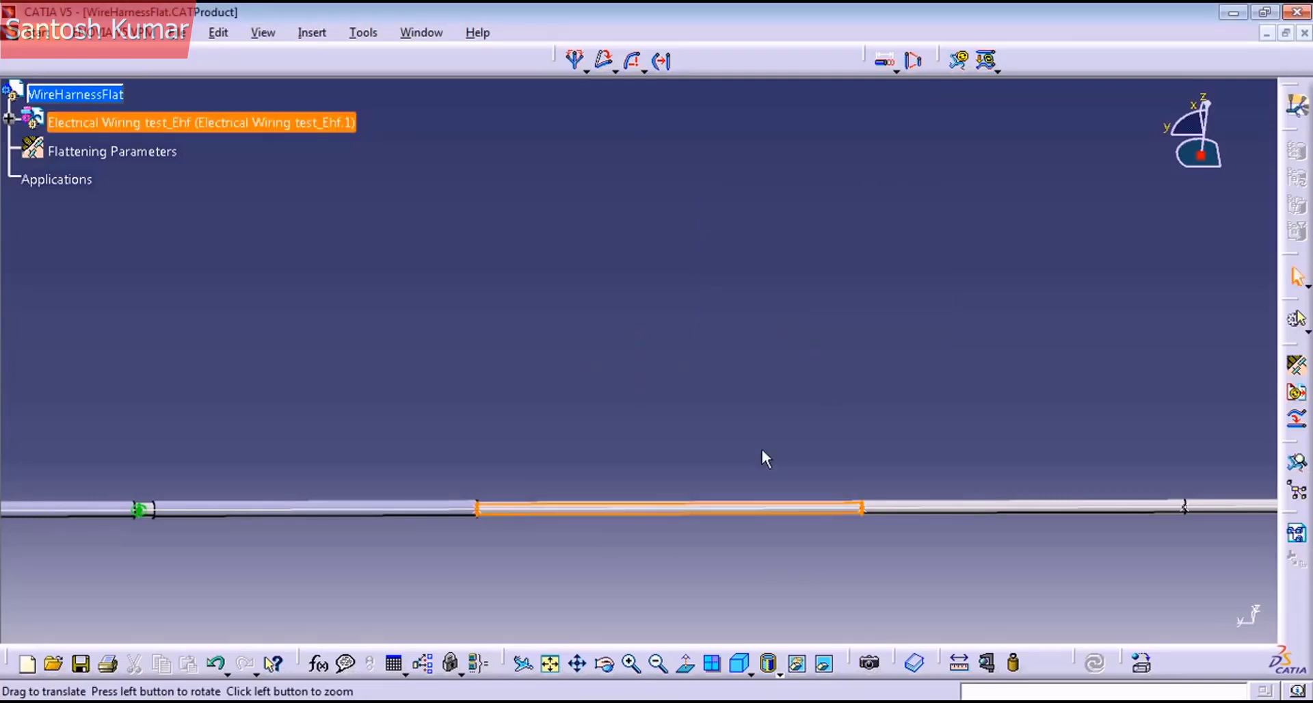
- Scale the bundle segment between the middle segment and the grey connector's end segment back to its design length
{"action": "left_click", "coordinate": [917, 62]}
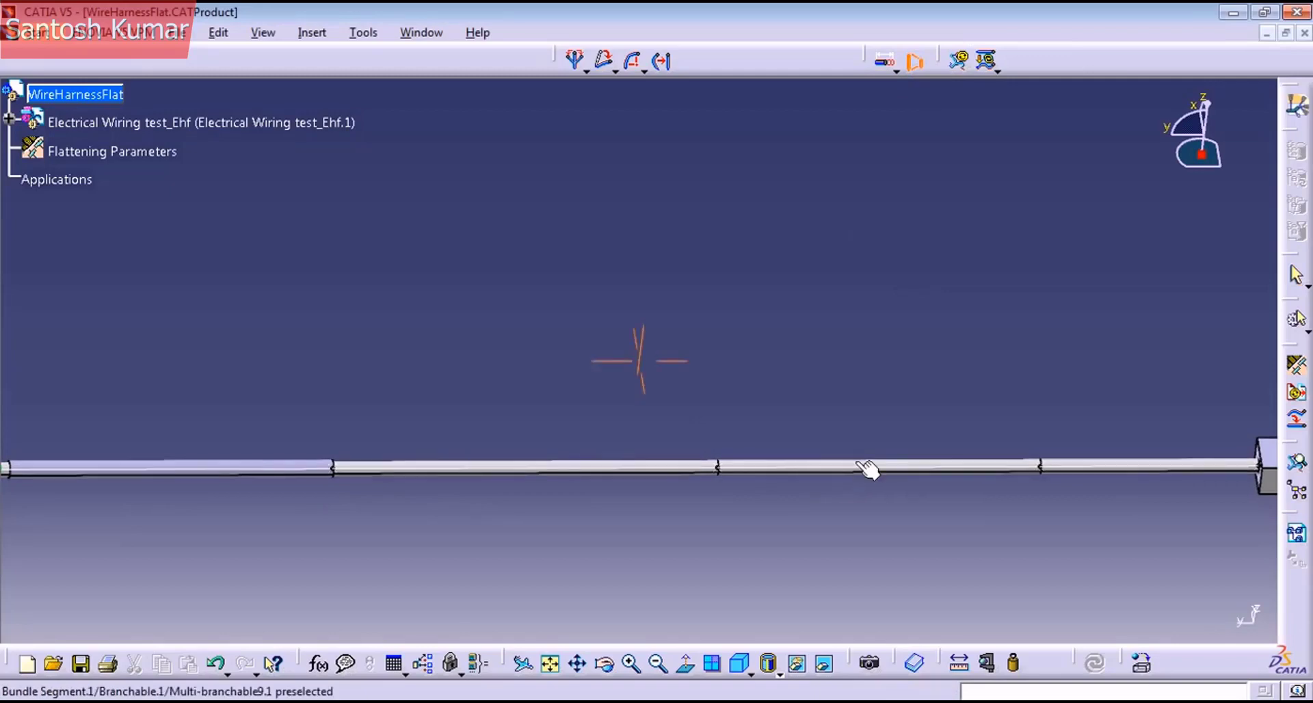
{"action": "left_click", "coordinate": [856, 464]}
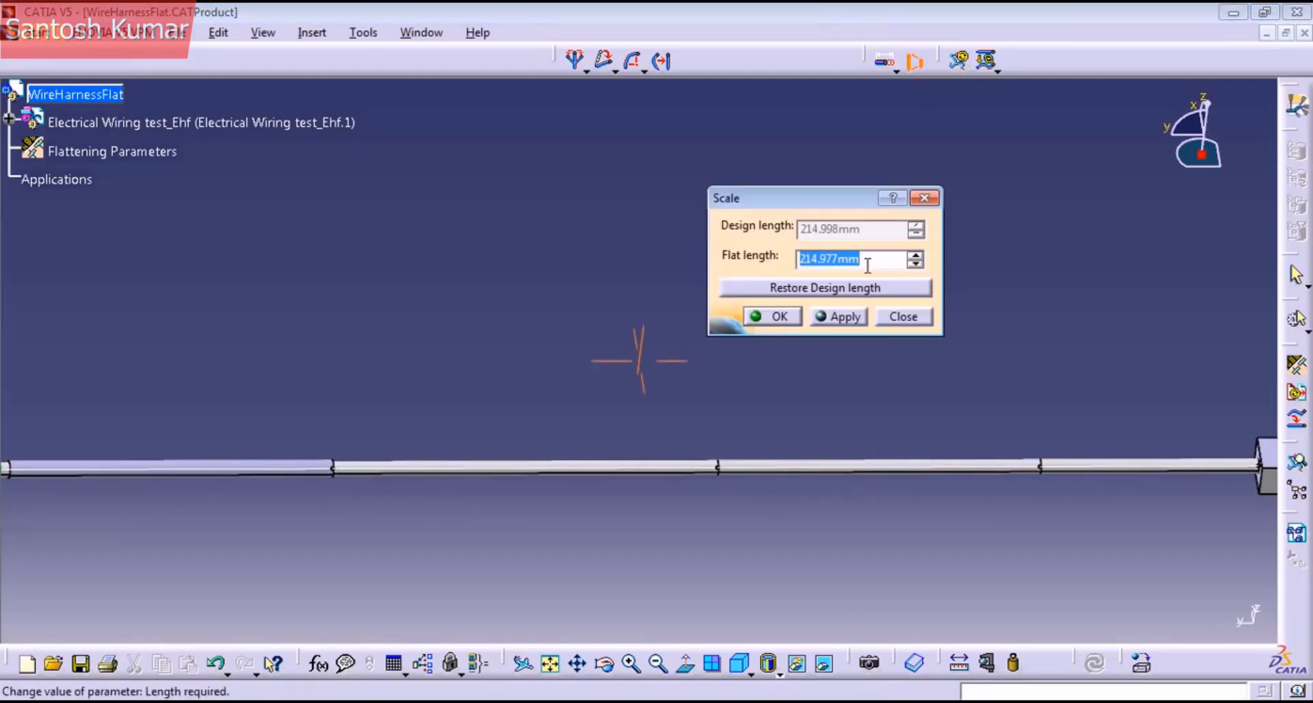
{"action": "left_click", "coordinate": [843, 287]}
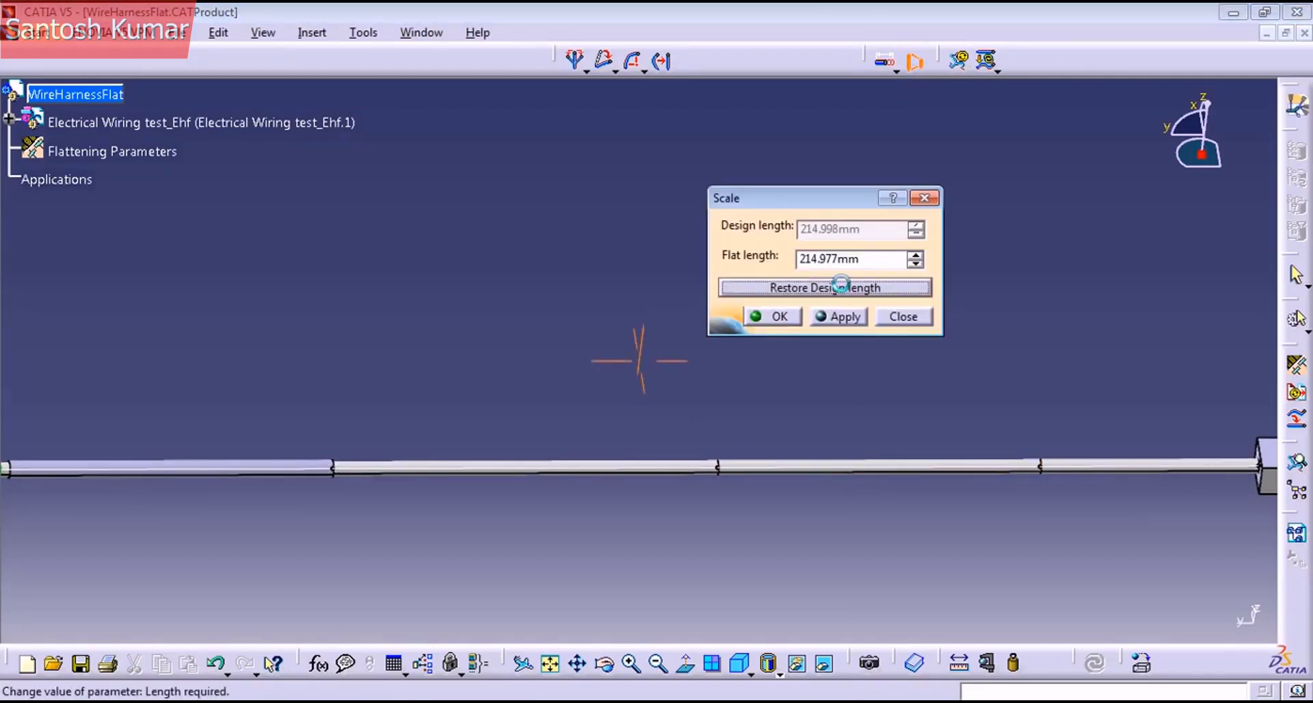
{"action": "left_click", "coordinate": [780, 319]}
{"action": "mouse_move", "coordinate": [778, 342]}
{"action": "middle_mouse_down"}
{"action": "mouse_move", "coordinate": [777, 472]}
{"action": "mouse_move", "coordinate": [782, 364]}
{"action": "middle_mouse_up"}
{"action": "middle_click_drag", "start_coordinate": [677, 302], "coordinate": [731, 306]}
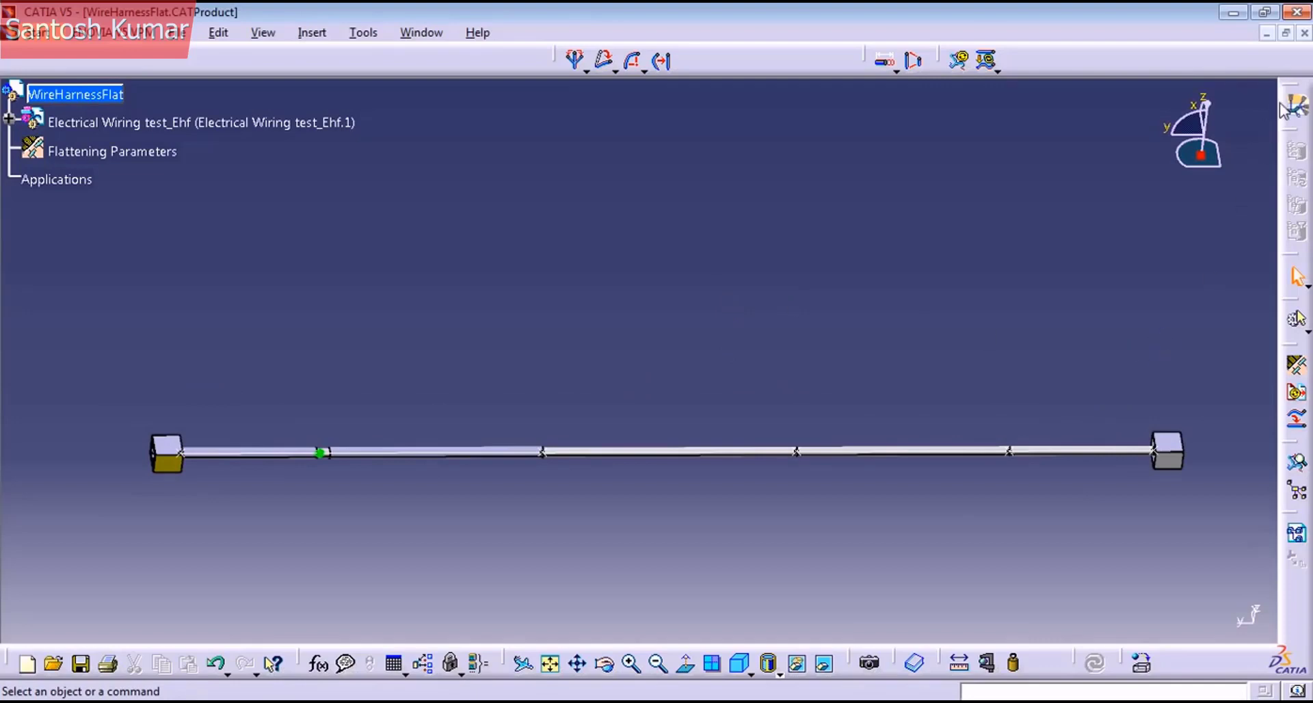
- Examine the components of Electrical Wiring test_Ehf and locate Multi-branchable7_Ehf along the flattened harness
{"action": "middle_click", "coordinate": [1155, 495]}
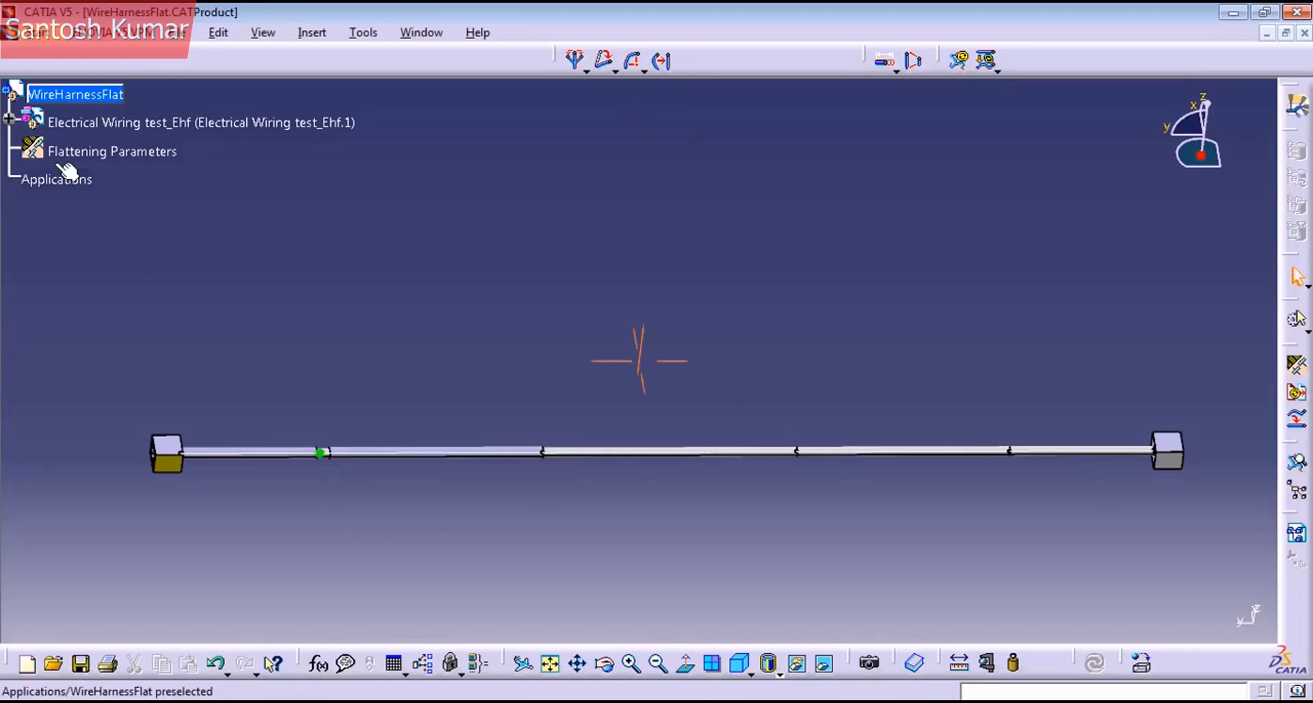
{"action": "left_click", "coordinate": [9, 120]}
{"action": "middle_click_drag", "start_coordinate": [560, 277], "coordinate": [577, 331]}
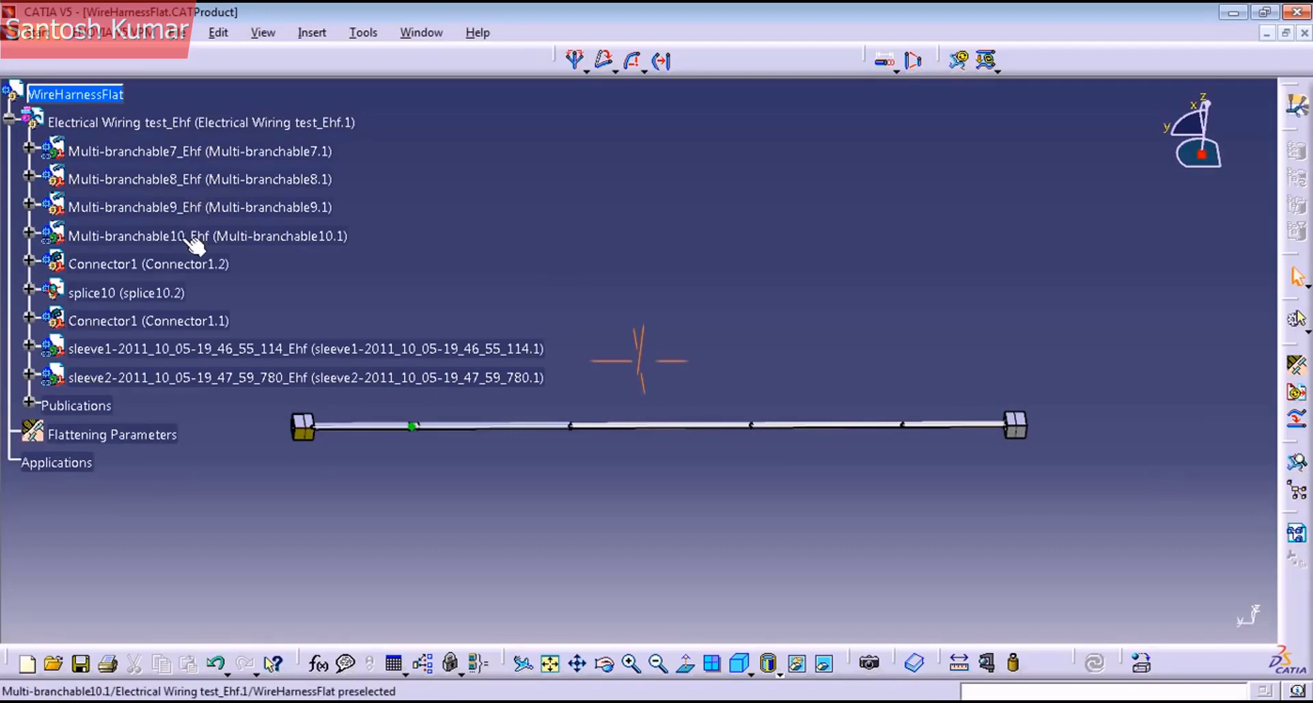
{"action": "left_click", "coordinate": [194, 160]}
{"action": "middle_click_drag", "start_coordinate": [778, 215], "coordinate": [732, 232]}
{"action": "middle_click_drag", "start_coordinate": [521, 358], "coordinate": [639, 360]}
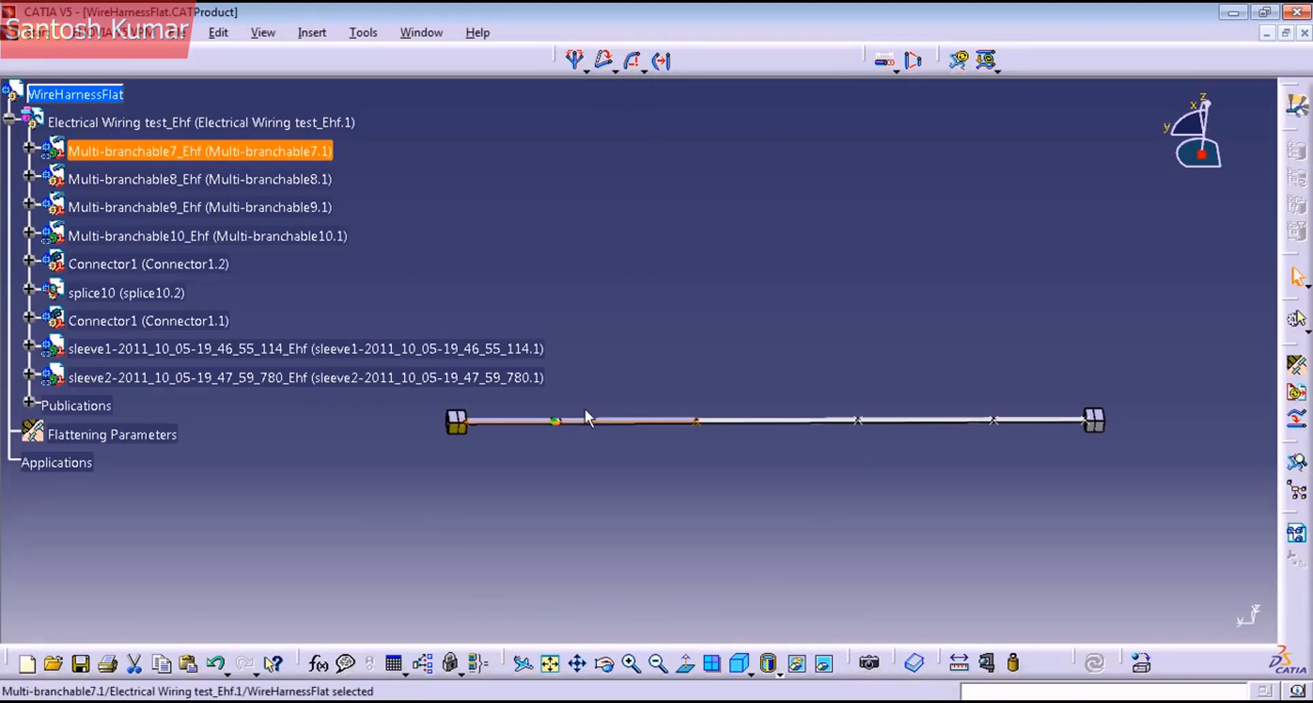
{"action": "middle_click_drag", "start_coordinate": [606, 415], "coordinate": [594, 429]}
{"action": "middle_click_drag", "start_coordinate": [557, 258], "coordinate": [572, 240]}
{"action": "mouse_move", "coordinate": [735, 275]}
{"action": "middle_mouse_down"}
{"action": "mouse_move", "coordinate": [726, 314]}
{"action": "mouse_move", "coordinate": [726, 279]}
{"action": "middle_mouse_up"}
{"action": "left_click", "coordinate": [726, 314]}
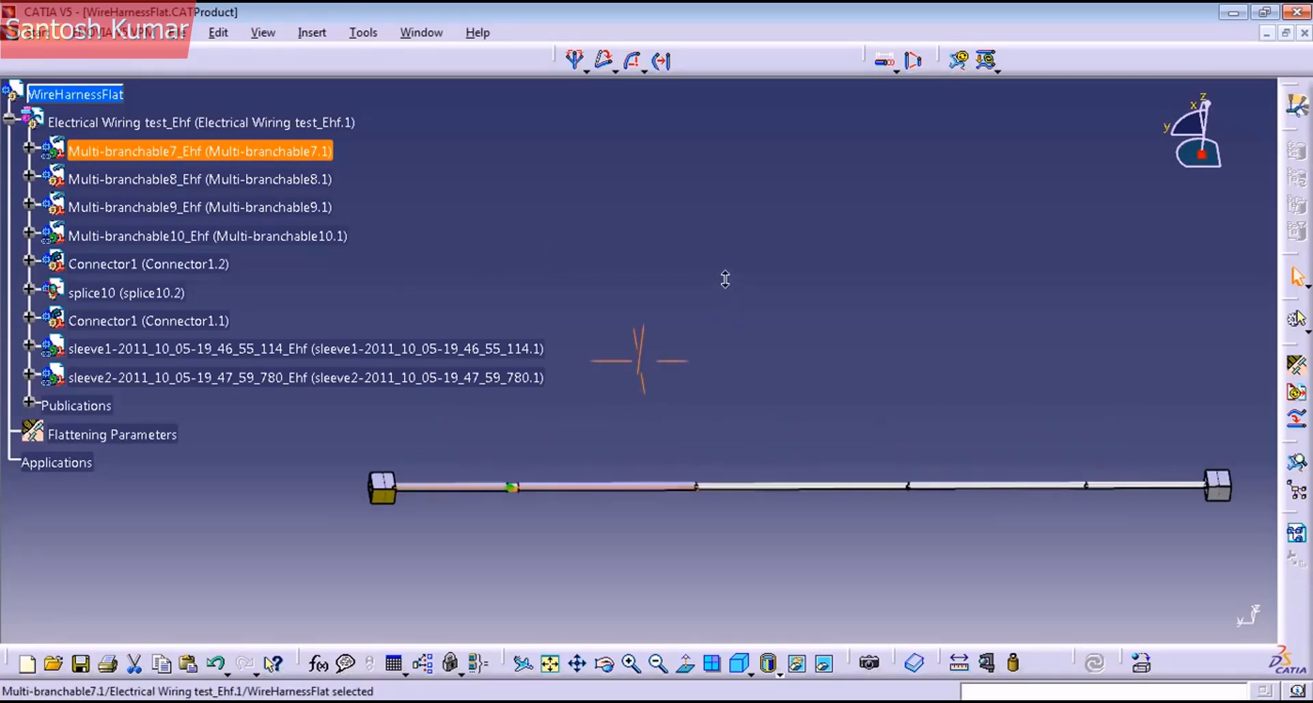
{"action": "left_click", "coordinate": [118, 159]}
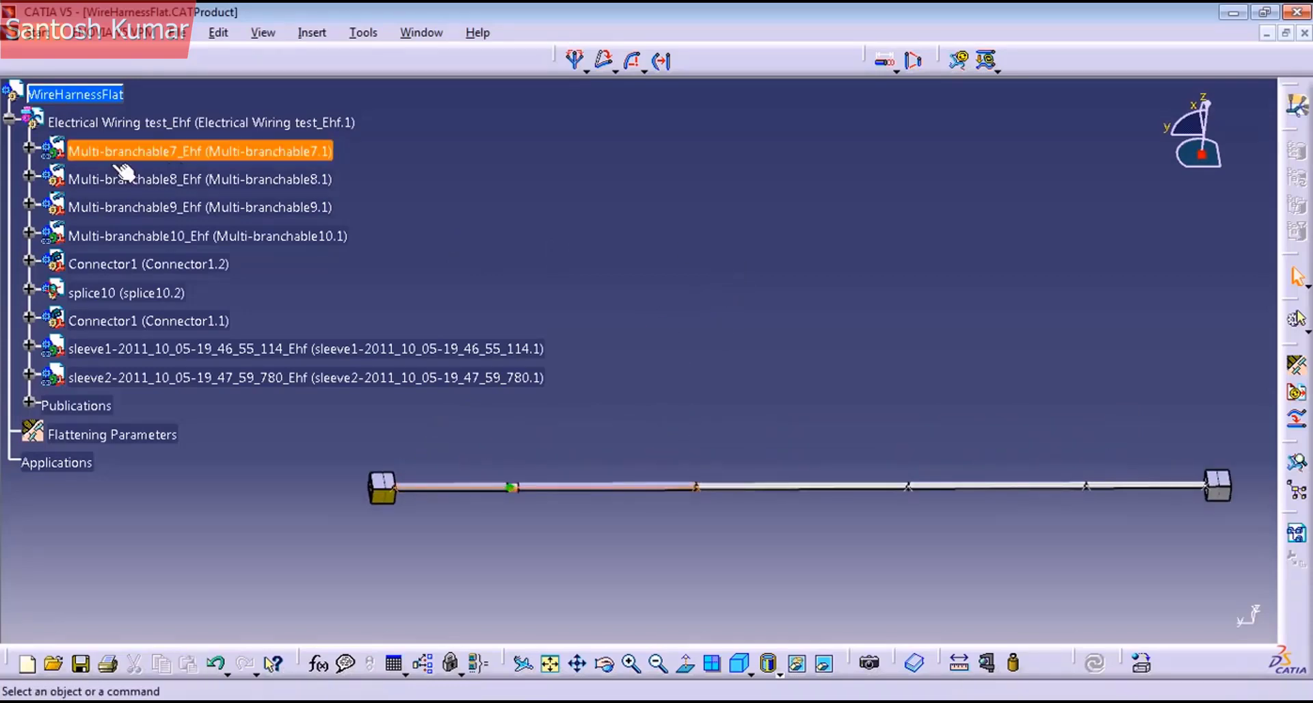
{"action": "left_click", "coordinate": [9, 119]}
{"action": "left_click", "coordinate": [9, 120]}
- Create a new drawing with the ISO standard and an A0 ISO sheet in landscape orientation
{"action": "middle_click_drag", "start_coordinate": [784, 181], "coordinate": [754, 204]}
{"action": "left_click", "coordinate": [175, 33]}
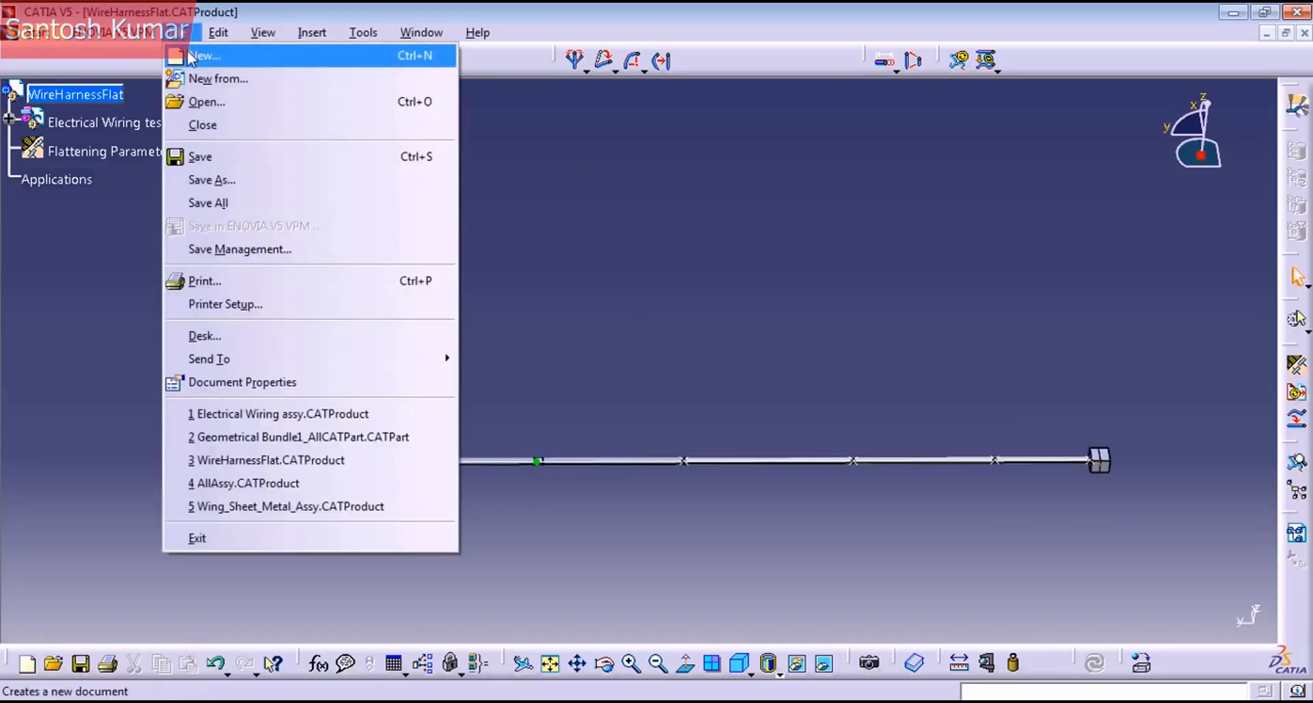
{"action": "left_click", "coordinate": [199, 55]}
{"action": "type", "text": "Drawing"}
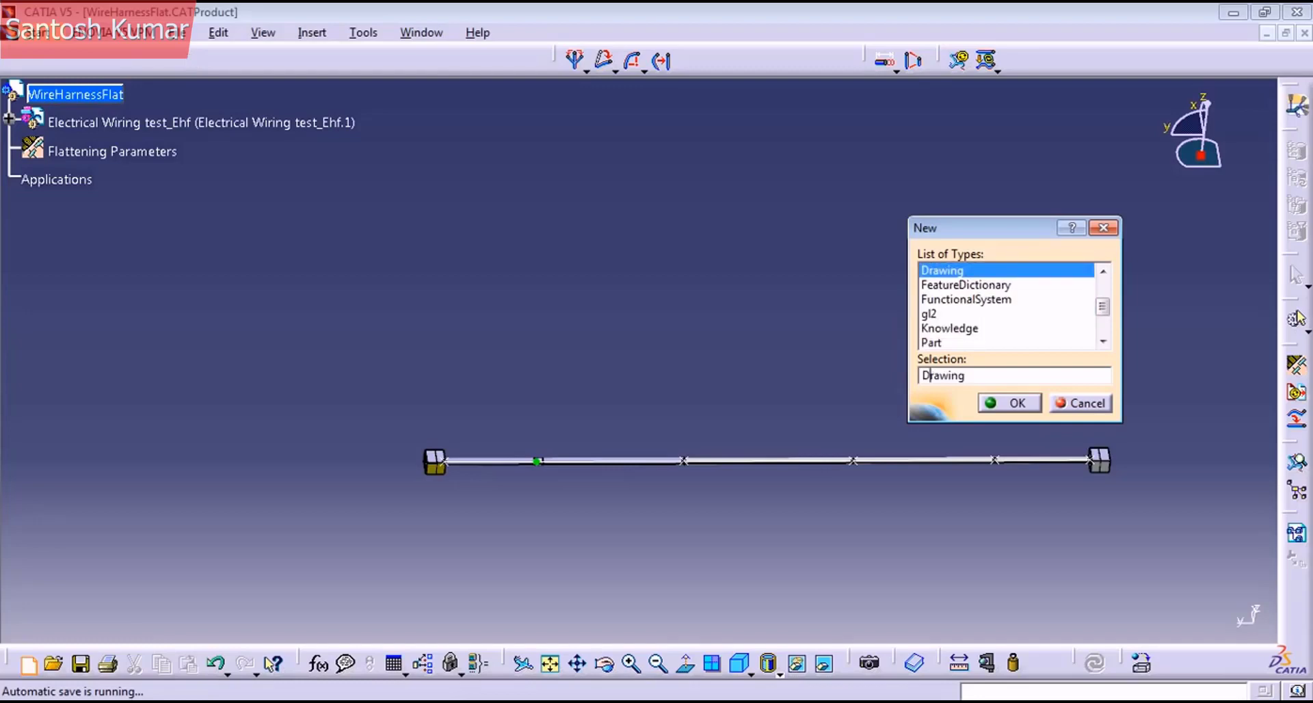
{"action": "left_click", "coordinate": [1009, 405]}
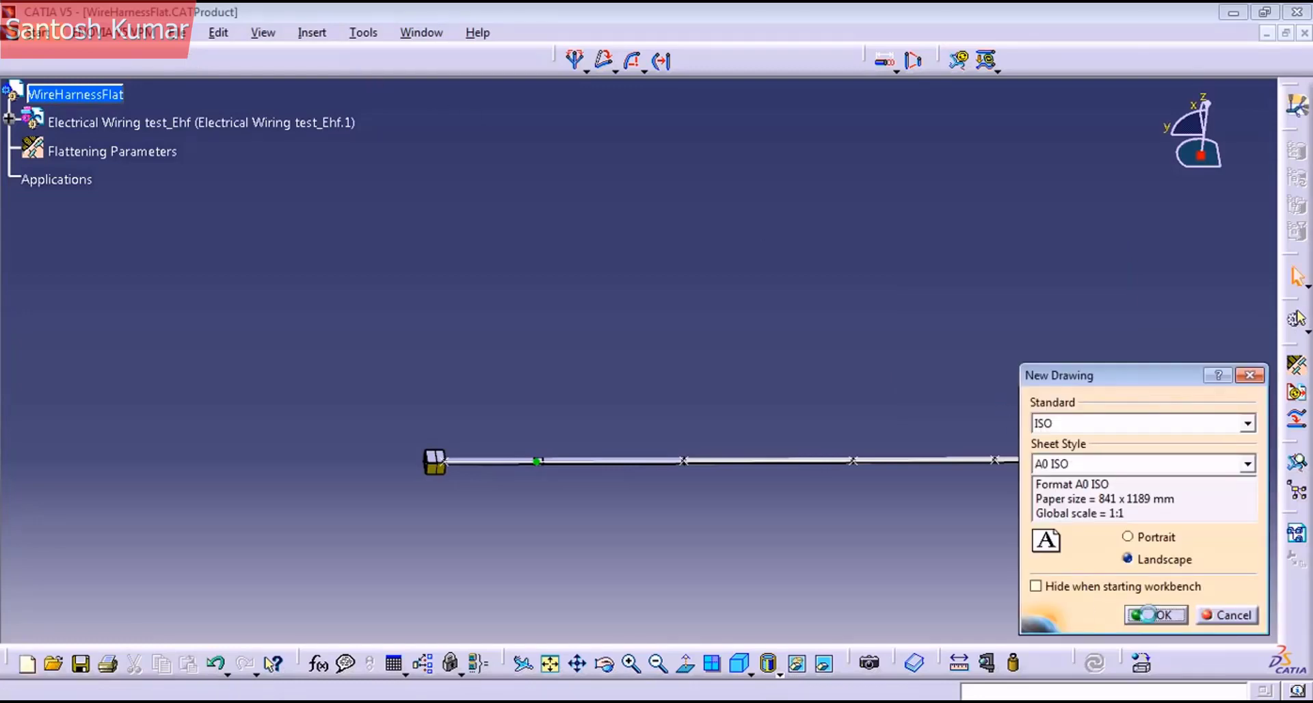
{"action": "left_click", "coordinate": [1149, 614]}
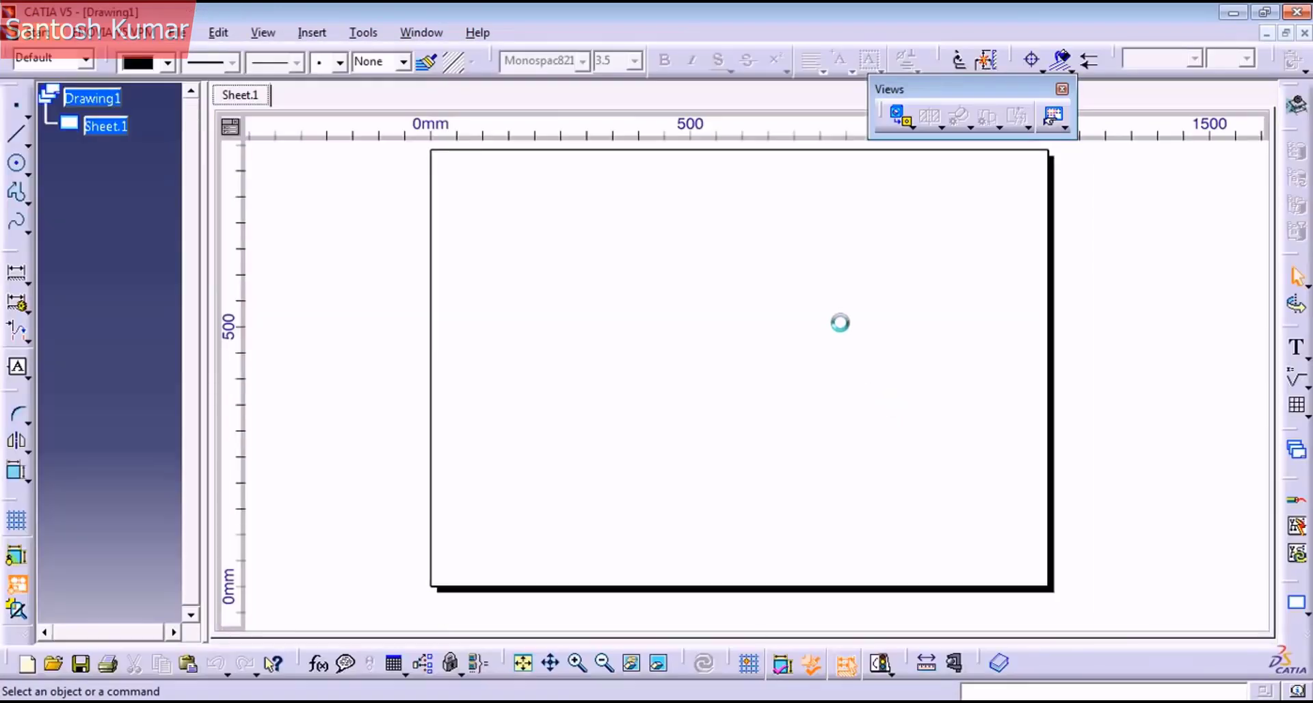
{"action": "mouse_move", "coordinate": [852, 289]}
{"action": "middle_mouse_down"}
{"action": "mouse_move", "coordinate": [880, 342]}
{"action": "mouse_move", "coordinate": [879, 325]}
{"action": "middle_mouse_up"}
- Rearrange the Views and Drawing toolbars so that all the Drawing commands are accessible
{"action": "mouse_move", "coordinate": [932, 88]}
{"action": "left_mouse_down"}
{"action": "mouse_move", "coordinate": [887, 128]}
{"action": "mouse_move", "coordinate": [921, 87]}
{"action": "left_mouse_up"}
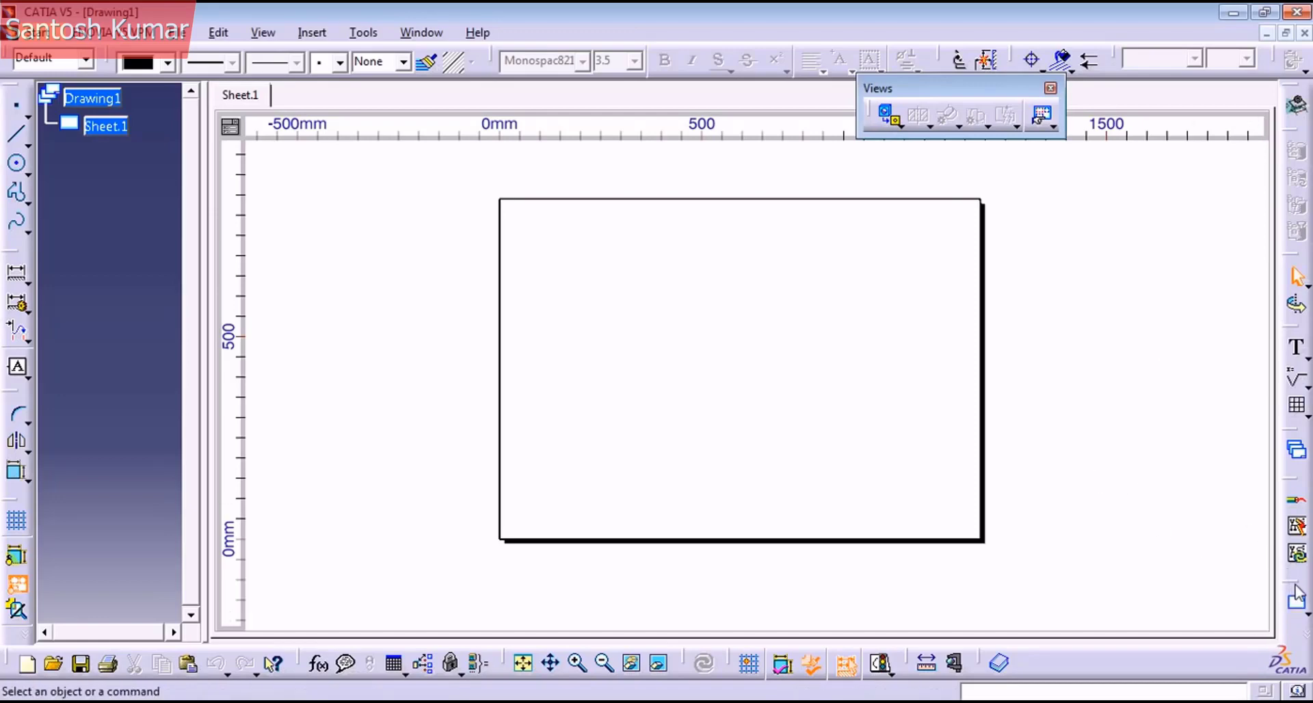
{"action": "left_click_drag", "start_coordinate": [1284, 585], "coordinate": [1069, 443]}
{"action": "left_click_drag", "start_coordinate": [1277, 549], "coordinate": [1235, 448]}
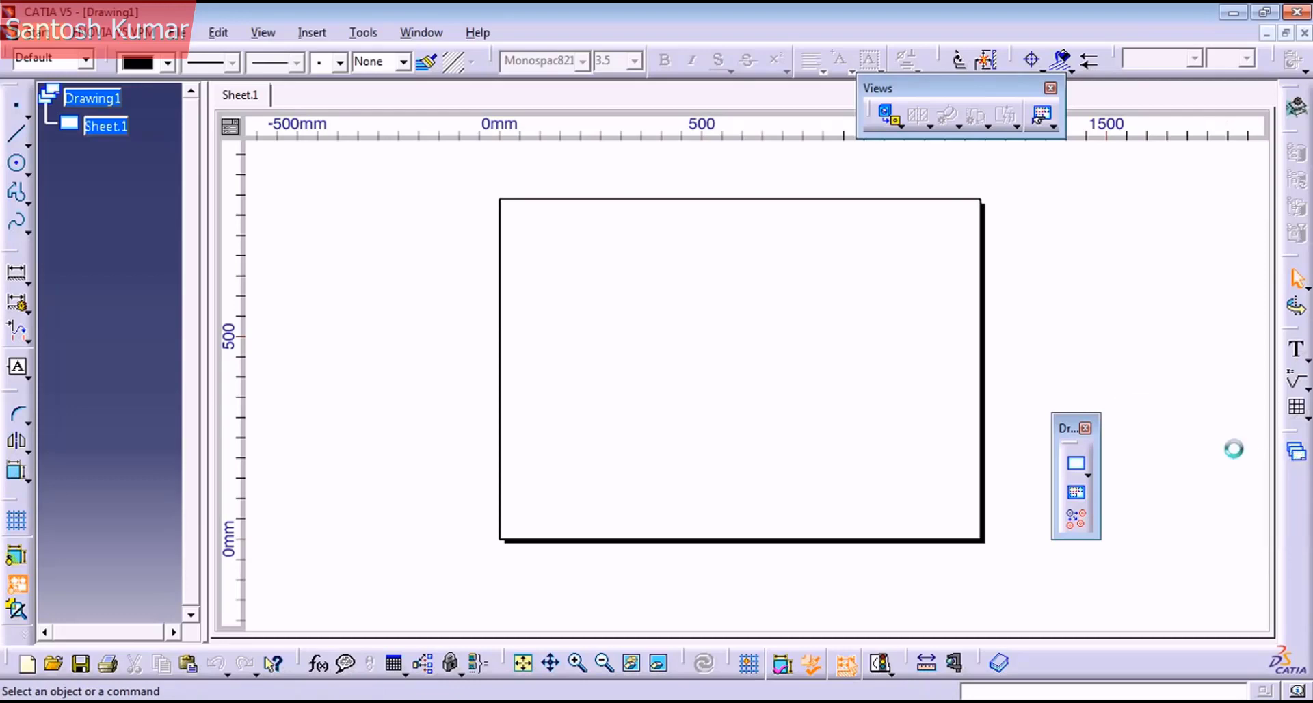
{"action": "left_click_drag", "start_coordinate": [1272, 554], "coordinate": [1274, 558]}
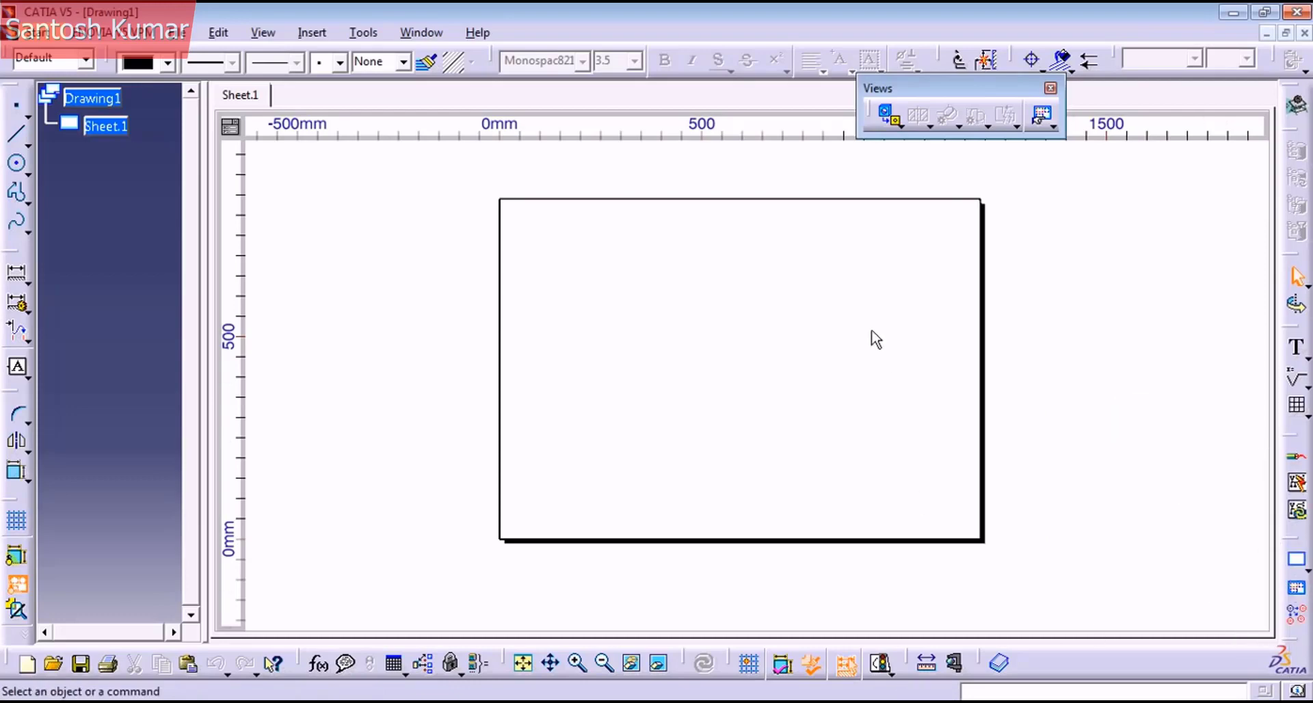
- Start a front view in the drawing and show the components of WireHarnessFlat.CATProduct as its source
{"action": "left_click", "coordinate": [887, 115]}
{"action": "left_click", "coordinate": [421, 33]}
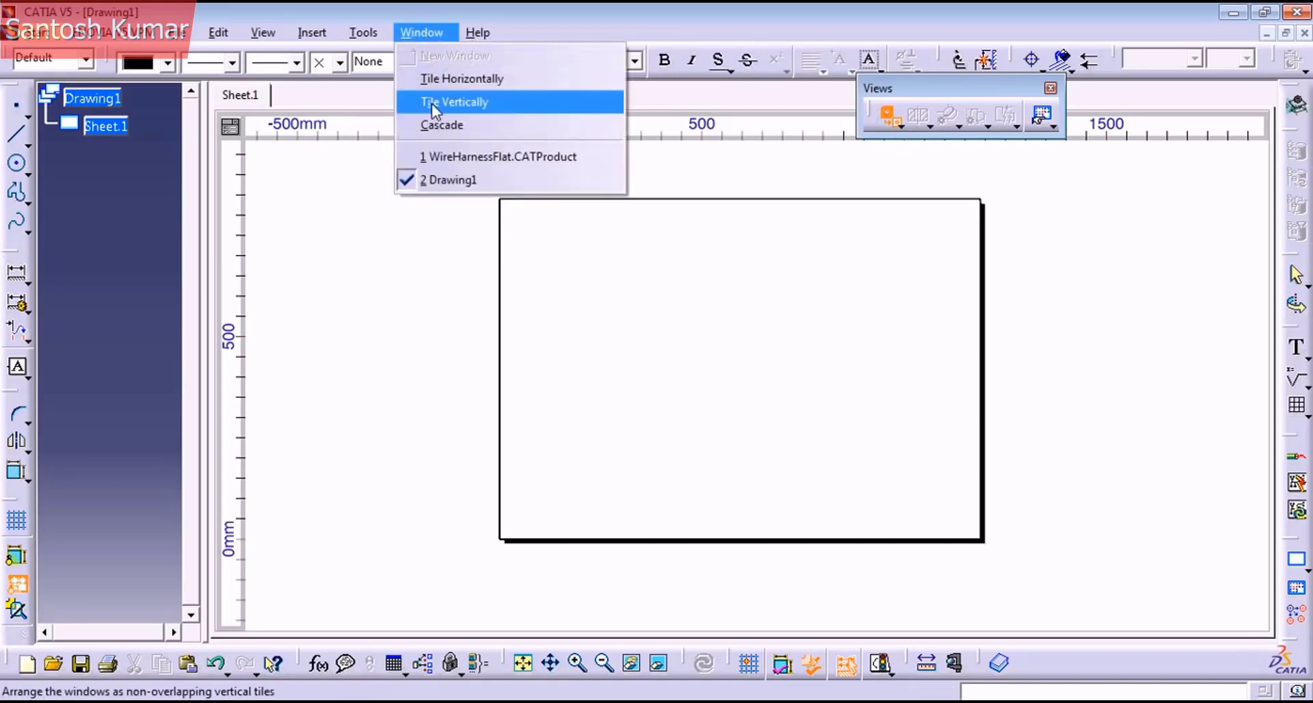
{"action": "left_click", "coordinate": [437, 160]}
{"action": "middle_click_drag", "start_coordinate": [488, 221], "coordinate": [505, 270]}
{"action": "left_click", "coordinate": [9, 119]}
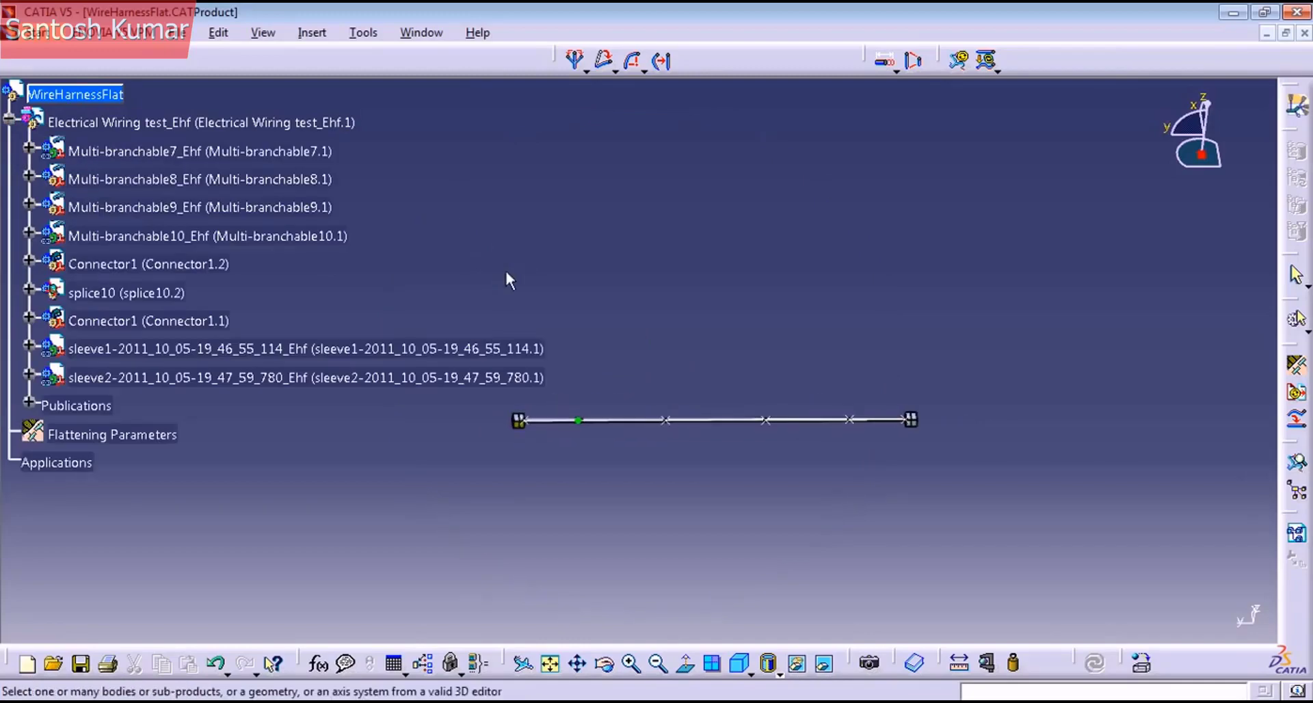
- Select all harness components from Multi-branchable7_Ehf through the sleeve2 part for the front view
{"action": "left_click", "coordinate": [316, 157]}
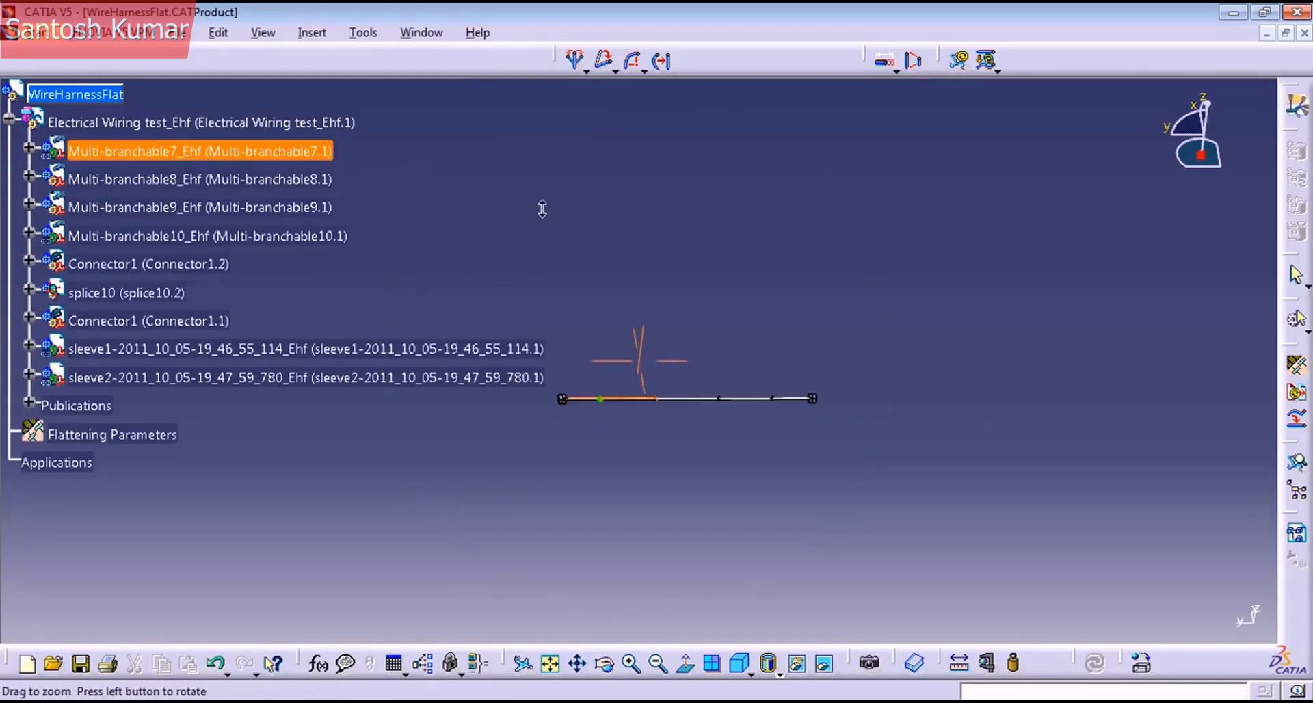
{"action": "left_click", "coordinate": [295, 380], "text": "shift"}
{"action": "middle_click_drag", "start_coordinate": [595, 184], "coordinate": [517, 190]}
{"action": "left_click", "coordinate": [296, 153], "text": "ctrl"}
{"action": "middle_click_drag", "start_coordinate": [603, 155], "coordinate": [587, 74]}
{"action": "middle_click_drag", "start_coordinate": [718, 358], "coordinate": [651, 114]}
{"action": "middle_click_drag", "start_coordinate": [472, 233], "coordinate": [148, 325]}
{"action": "middle_click_drag", "start_coordinate": [866, 300], "coordinate": [884, 327]}
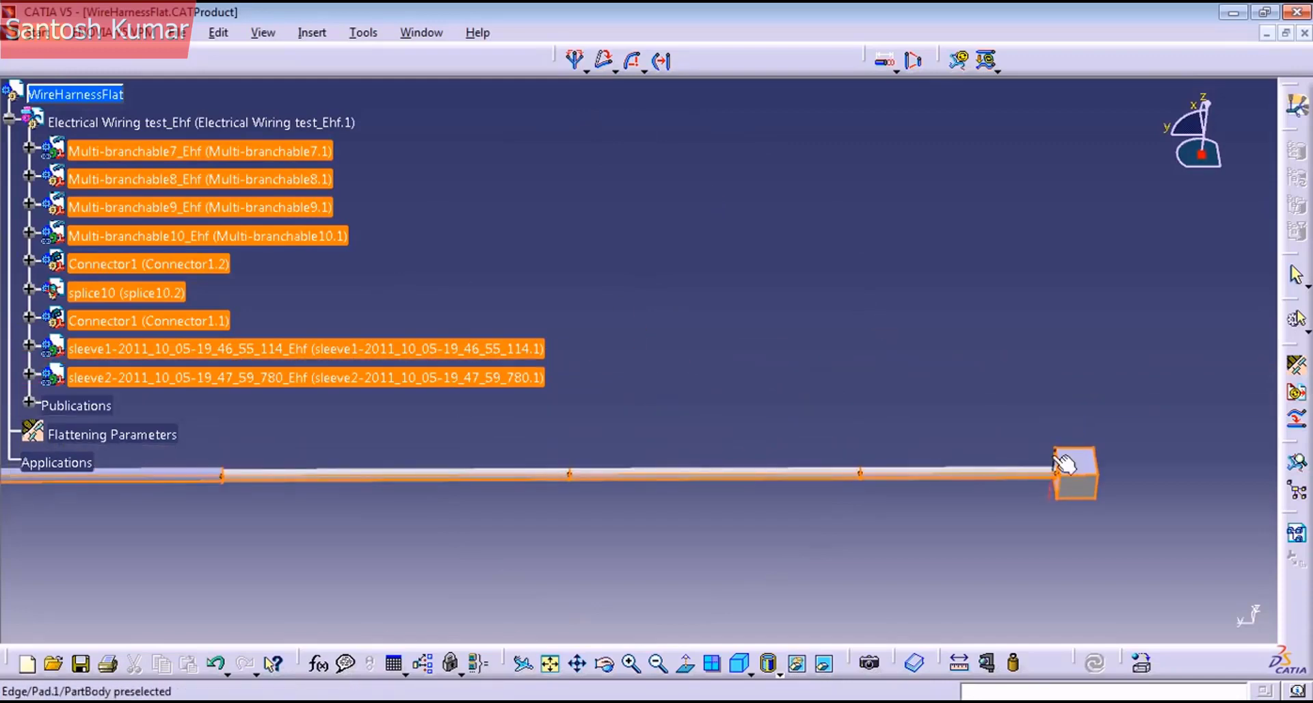
- Define the front view's projection plane with the upper face of the grey end connector
{"action": "mouse_move", "coordinate": [1081, 463]}
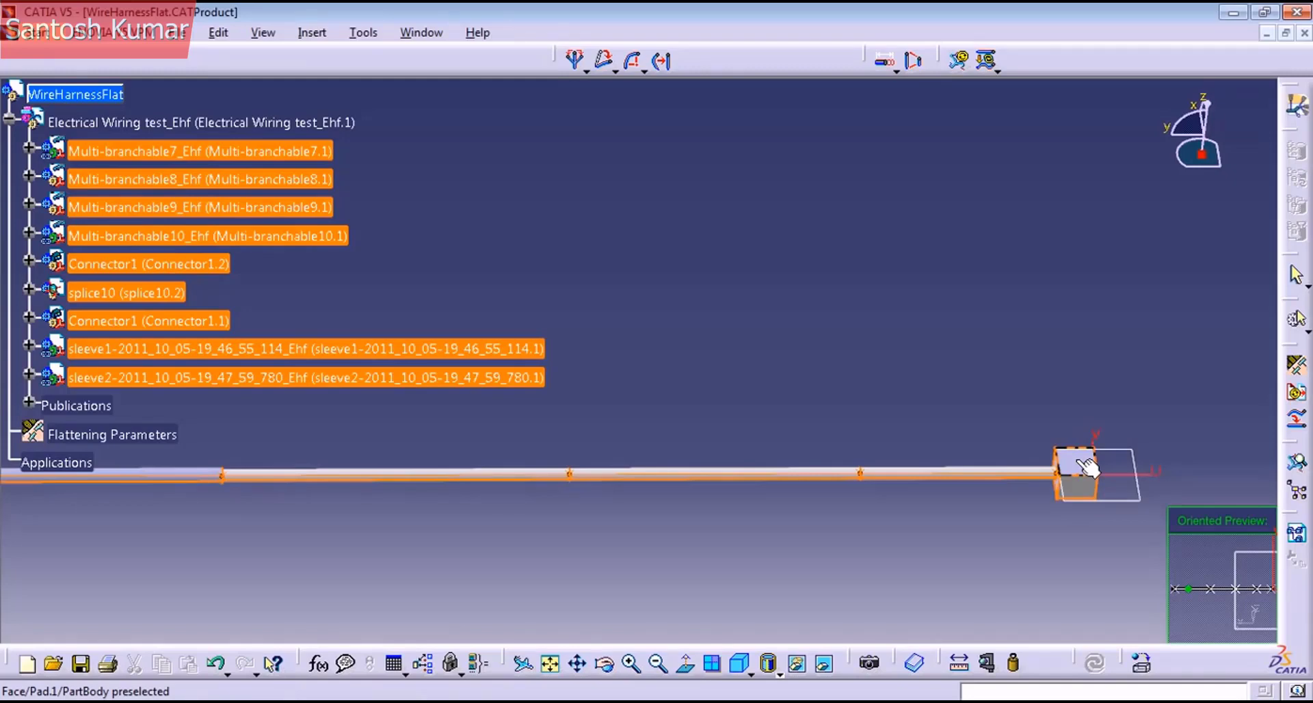
{"action": "left_click", "coordinate": [1087, 468]}
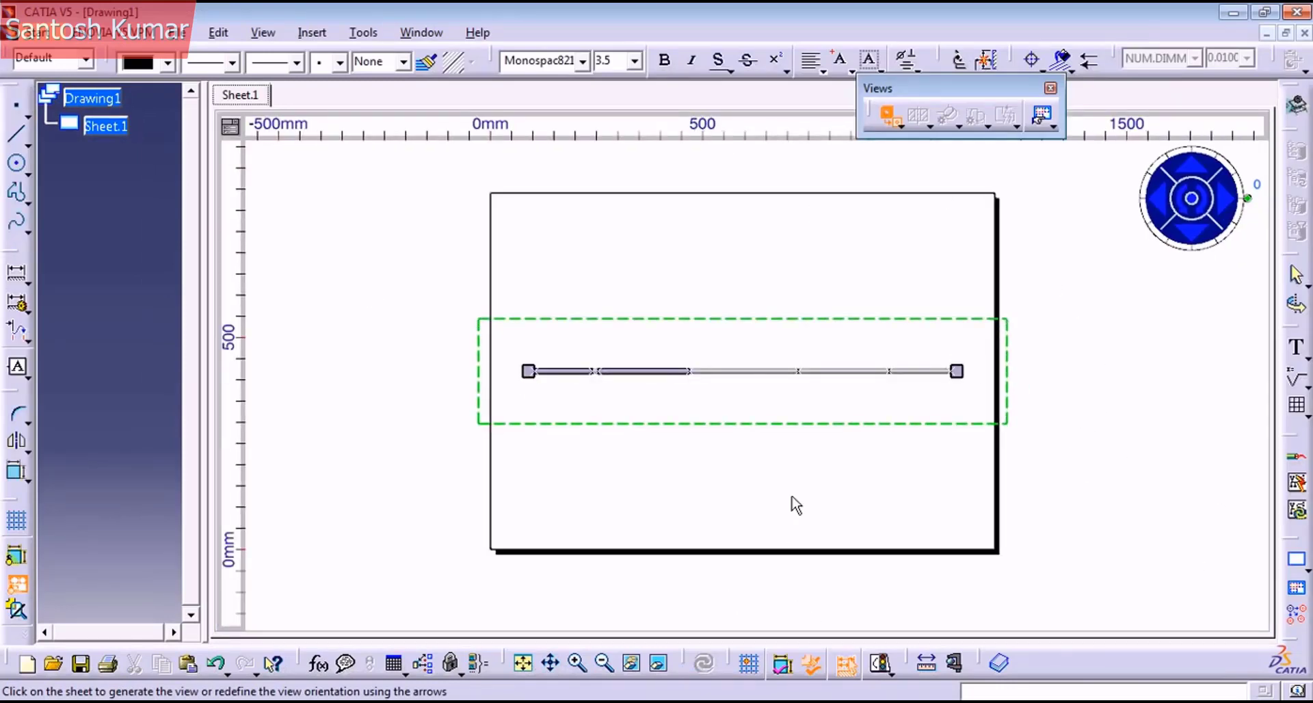
{"action": "mouse_move", "coordinate": [792, 497]}
{"action": "middle_mouse_down", "text": "ctrl"}
{"action": "mouse_move", "coordinate": [801, 522]}
{"action": "mouse_move", "coordinate": [799, 507]}
{"action": "middle_mouse_up", "text": "ctrl"}
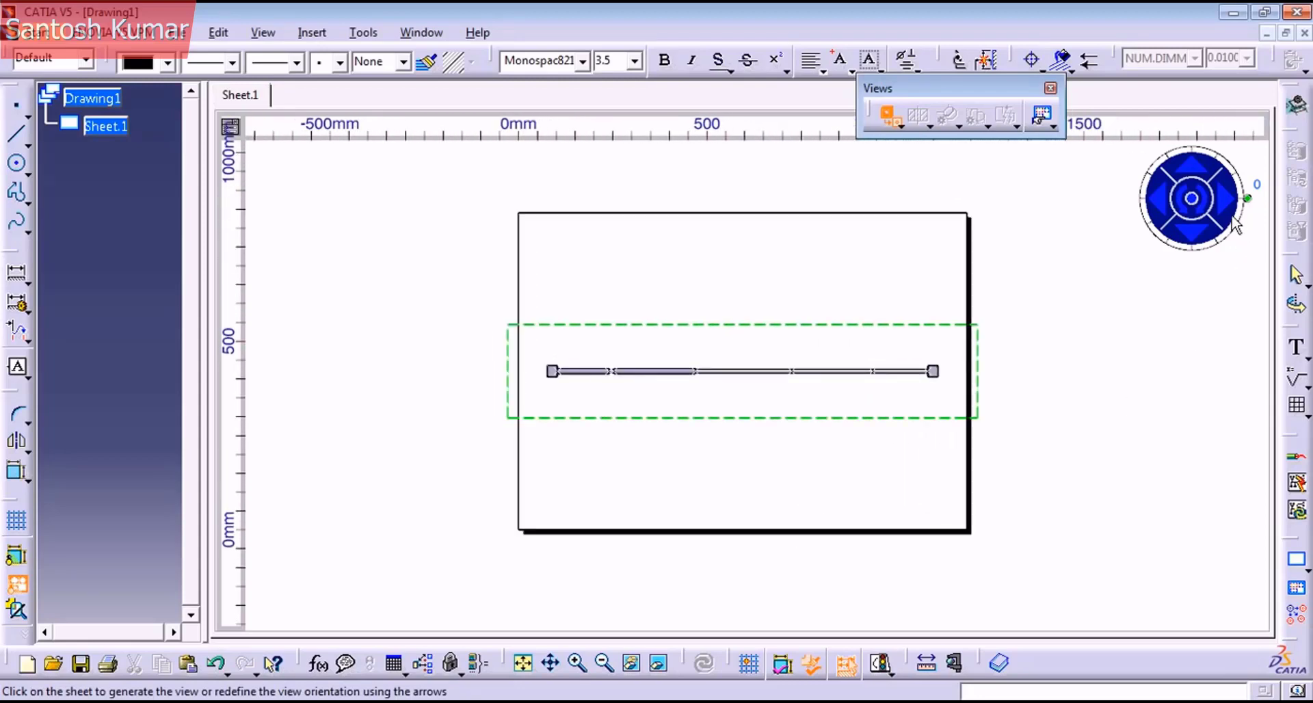
- Turn the front view preview through several orientations, return it to horizontal along the sheet, and generate the view
{"action": "mouse_move", "coordinate": [1250, 202]}
{"action": "left_mouse_down"}
{"action": "mouse_move", "coordinate": [1221, 245]}
{"action": "mouse_move", "coordinate": [1166, 245]}
{"action": "mouse_move", "coordinate": [1228, 219]}
{"action": "mouse_move", "coordinate": [1239, 192]}
{"action": "left_mouse_up"}
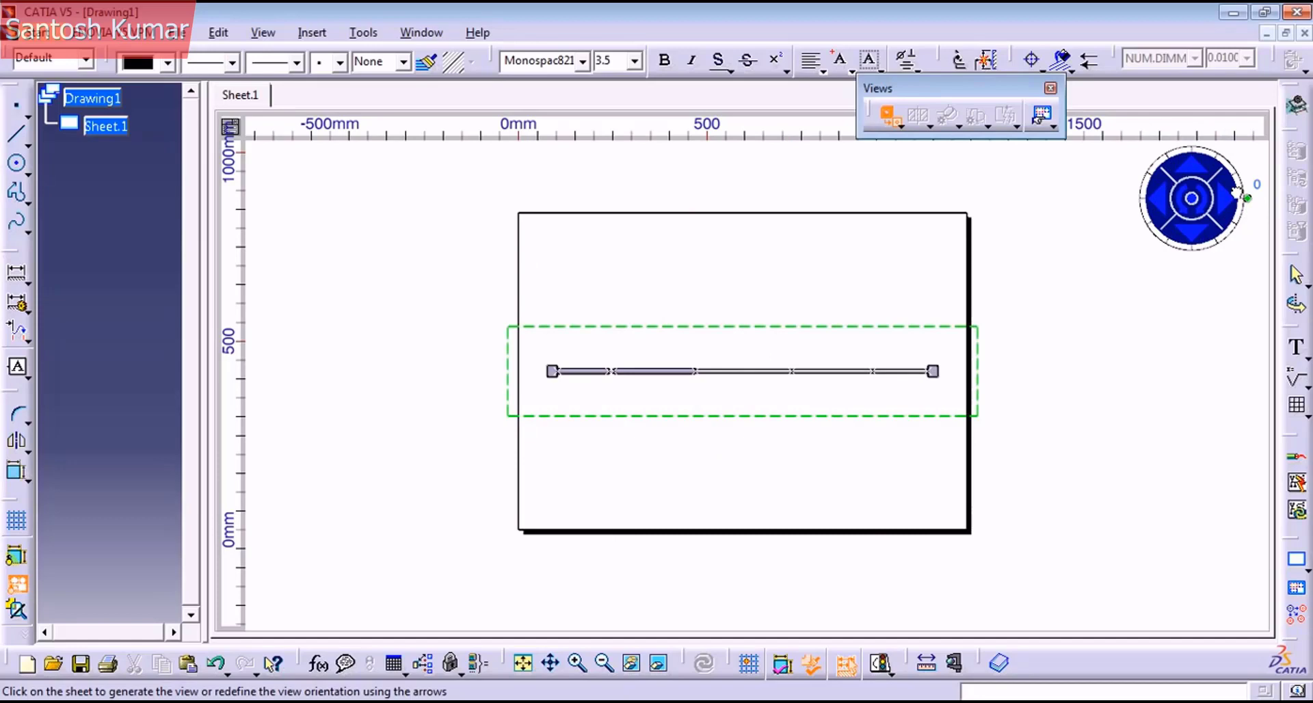
{"action": "left_click", "coordinate": [1206, 213]}
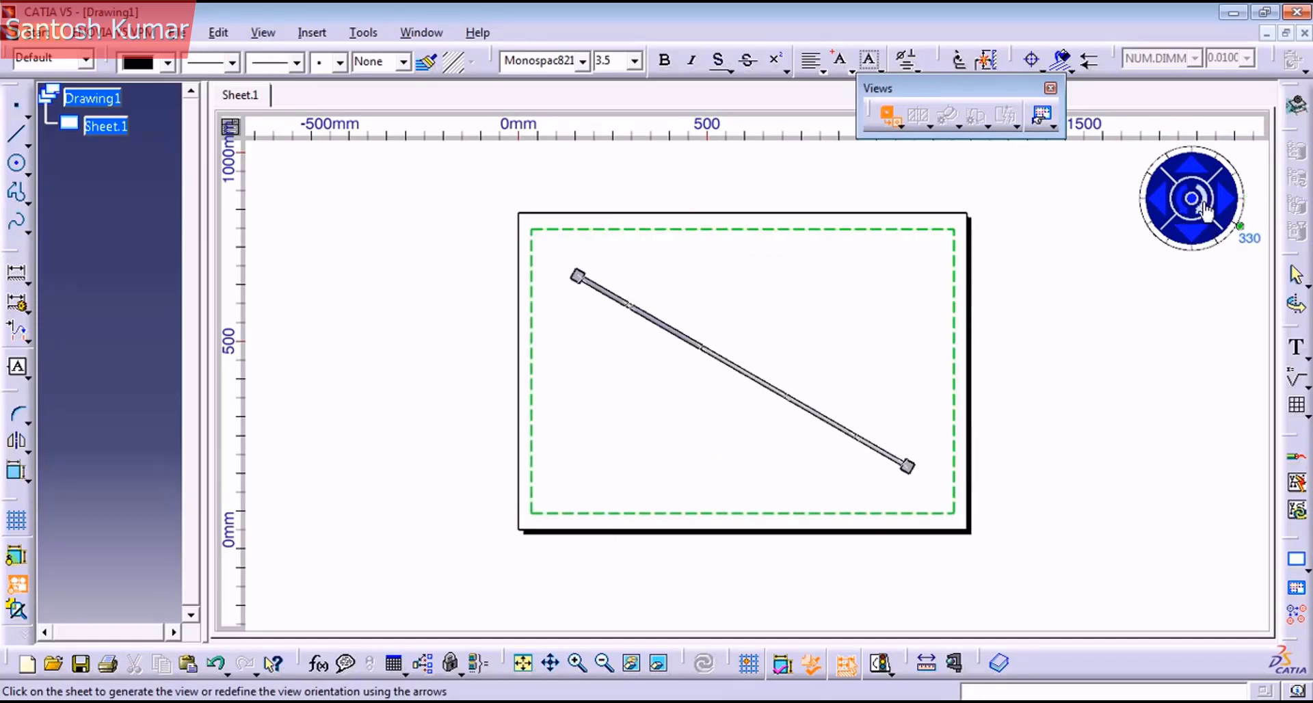
{"action": "left_click", "coordinate": [1184, 209]}
{"action": "left_click", "coordinate": [1224, 201]}
{"action": "left_click", "coordinate": [1225, 200]}
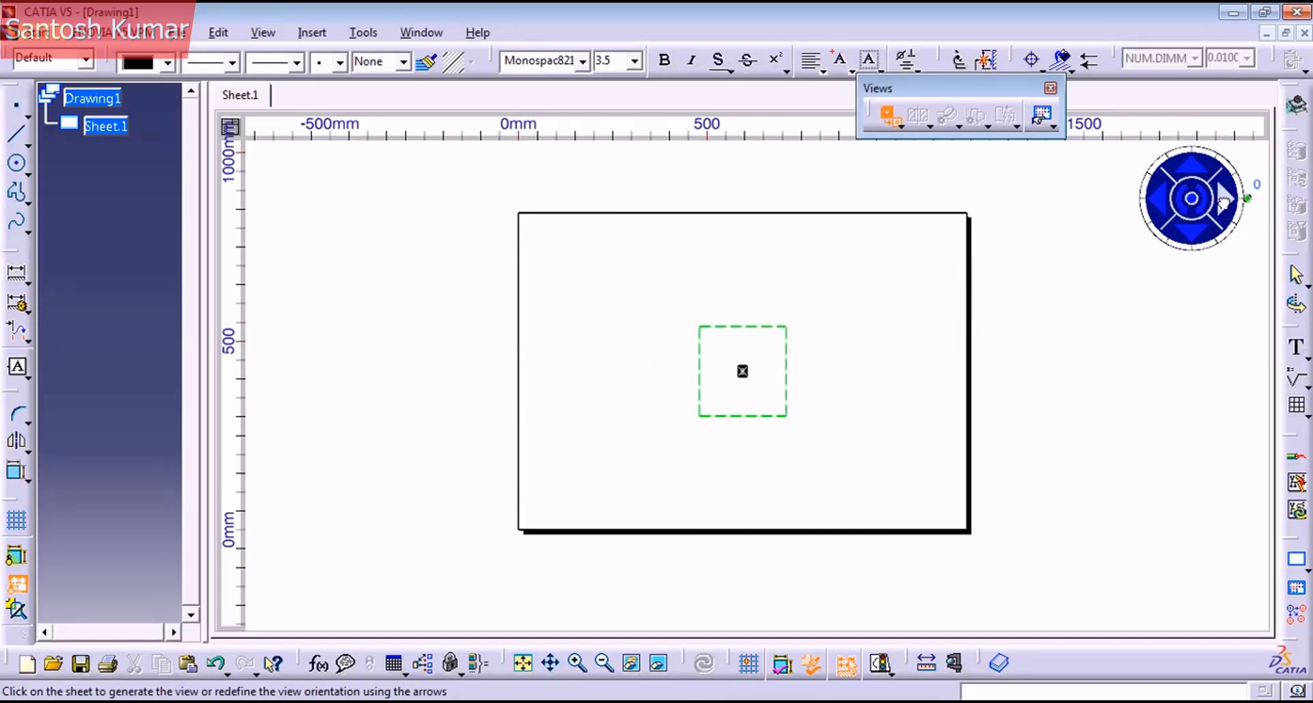
{"action": "left_click", "coordinate": [1225, 201]}
{"action": "left_click", "coordinate": [1225, 201]}
{"action": "left_click", "coordinate": [1225, 202]}
{"action": "left_click", "coordinate": [1224, 202]}
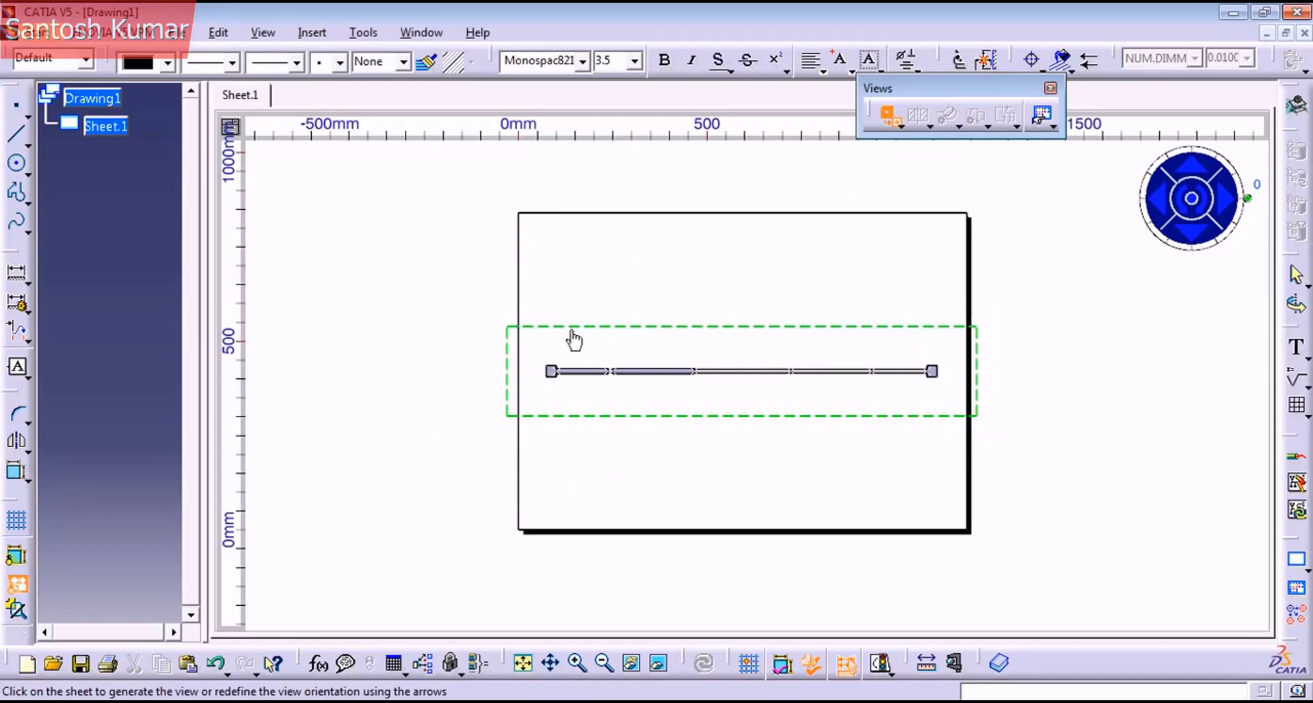
{"action": "left_click", "coordinate": [420, 327]}
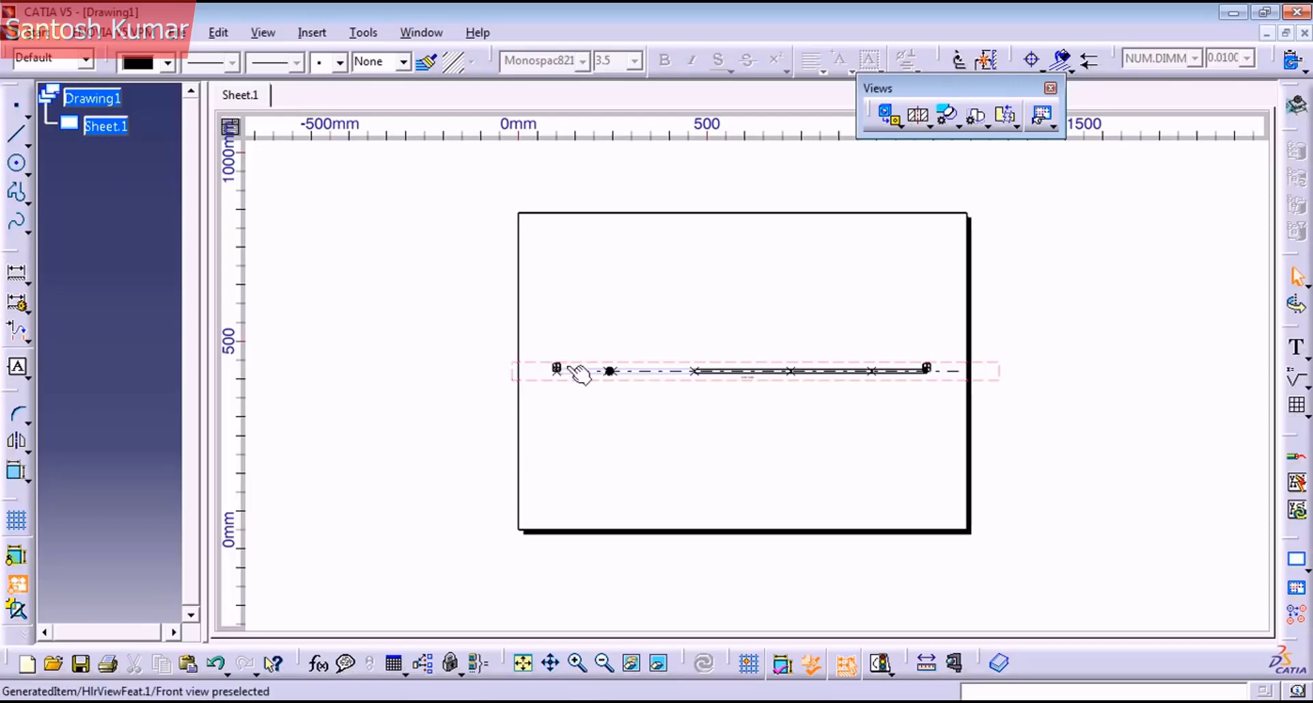
- Examine the generated front view along its whole length, including both end connectors, the splice and the bundle segments
{"action": "mouse_move", "coordinate": [583, 372]}
{"action": "middle_mouse_down"}
{"action": "mouse_move", "coordinate": [607, 490]}
{"action": "mouse_move", "coordinate": [609, 267]}
{"action": "mouse_move", "coordinate": [584, 166]}
{"action": "middle_mouse_up"}
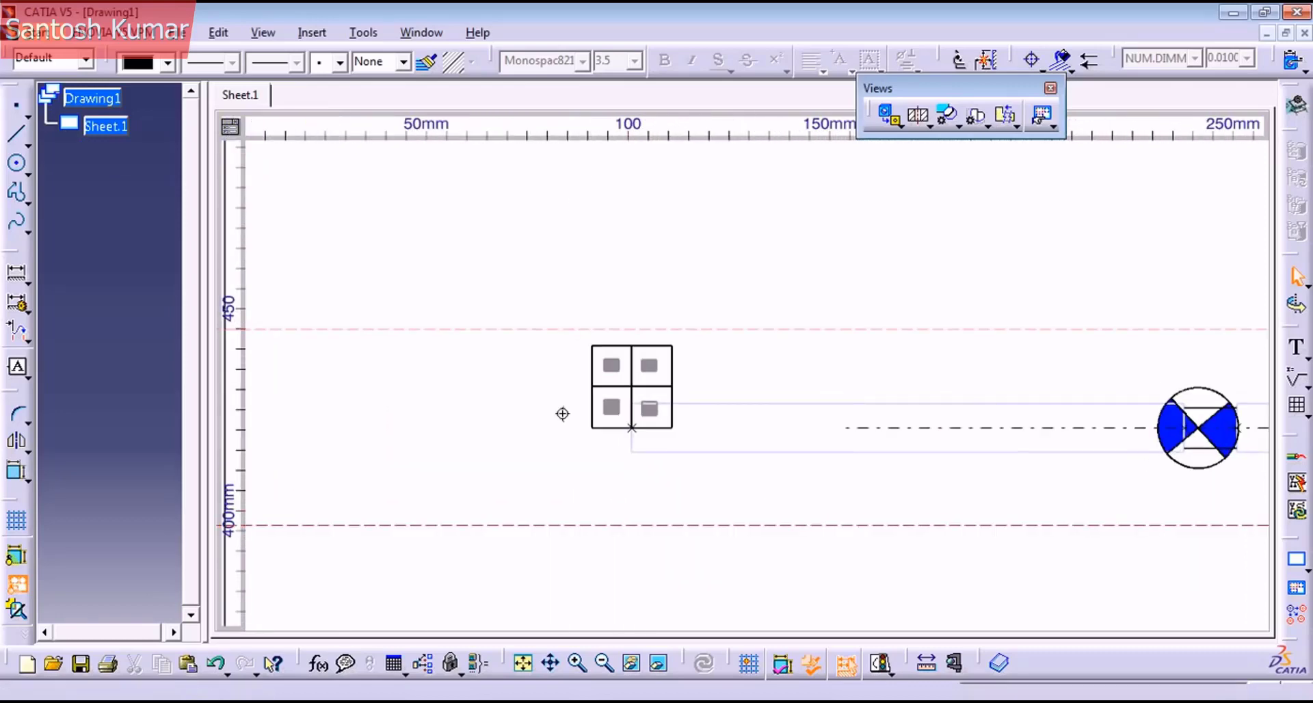
{"action": "middle_click_drag", "start_coordinate": [563, 413], "coordinate": [572, 539], "text": "ctrl"}
{"action": "middle_click_drag", "start_coordinate": [498, 519], "coordinate": [263, 500]}
{"action": "middle_click_drag", "start_coordinate": [778, 506], "coordinate": [582, 525]}
{"action": "middle_click_drag", "start_coordinate": [582, 524], "coordinate": [633, 247], "text": "ctrl"}
{"action": "middle_click_drag", "start_coordinate": [1233, 462], "coordinate": [695, 413]}
{"action": "mouse_move", "coordinate": [684, 362]}
{"action": "middle_mouse_down", "text": "ctrl"}
{"action": "mouse_move", "coordinate": [697, 472]}
{"action": "mouse_move", "coordinate": [445, 442]}
{"action": "mouse_move", "coordinate": [807, 446]}
{"action": "mouse_move", "coordinate": [708, 301]}
{"action": "mouse_move", "coordinate": [786, 360]}
{"action": "mouse_move", "coordinate": [733, 299]}
{"action": "middle_mouse_up", "text": "ctrl"}
{"action": "mouse_move", "coordinate": [798, 408]}
{"action": "middle_mouse_down", "text": "ctrl"}
{"action": "mouse_move", "coordinate": [906, 533]}
{"action": "mouse_move", "coordinate": [671, 428]}
{"action": "mouse_move", "coordinate": [649, 498]}
{"action": "mouse_move", "coordinate": [657, 536]}
{"action": "mouse_move", "coordinate": [891, 495]}
{"action": "mouse_move", "coordinate": [738, 502]}
{"action": "mouse_move", "coordinate": [793, 518]}
{"action": "middle_mouse_up", "text": "ctrl"}
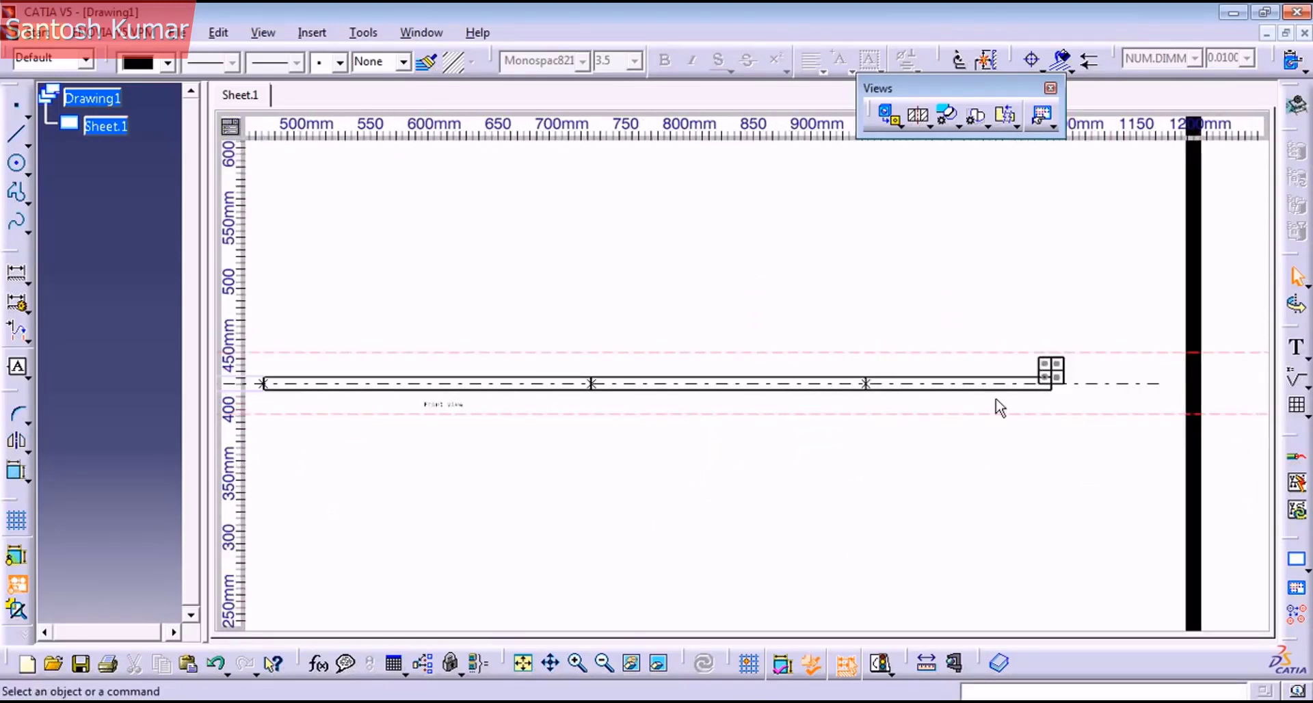
{"action": "mouse_move", "coordinate": [556, 459]}
{"action": "middle_mouse_down"}
{"action": "mouse_move", "coordinate": [821, 489]}
{"action": "mouse_move", "coordinate": [809, 580]}
{"action": "mouse_move", "coordinate": [826, 545]}
{"action": "middle_mouse_up"}
{"action": "mouse_move", "coordinate": [906, 249]}
{"action": "middle_mouse_down"}
{"action": "mouse_move", "coordinate": [757, 329]}
{"action": "mouse_move", "coordinate": [783, 502]}
{"action": "middle_mouse_up"}
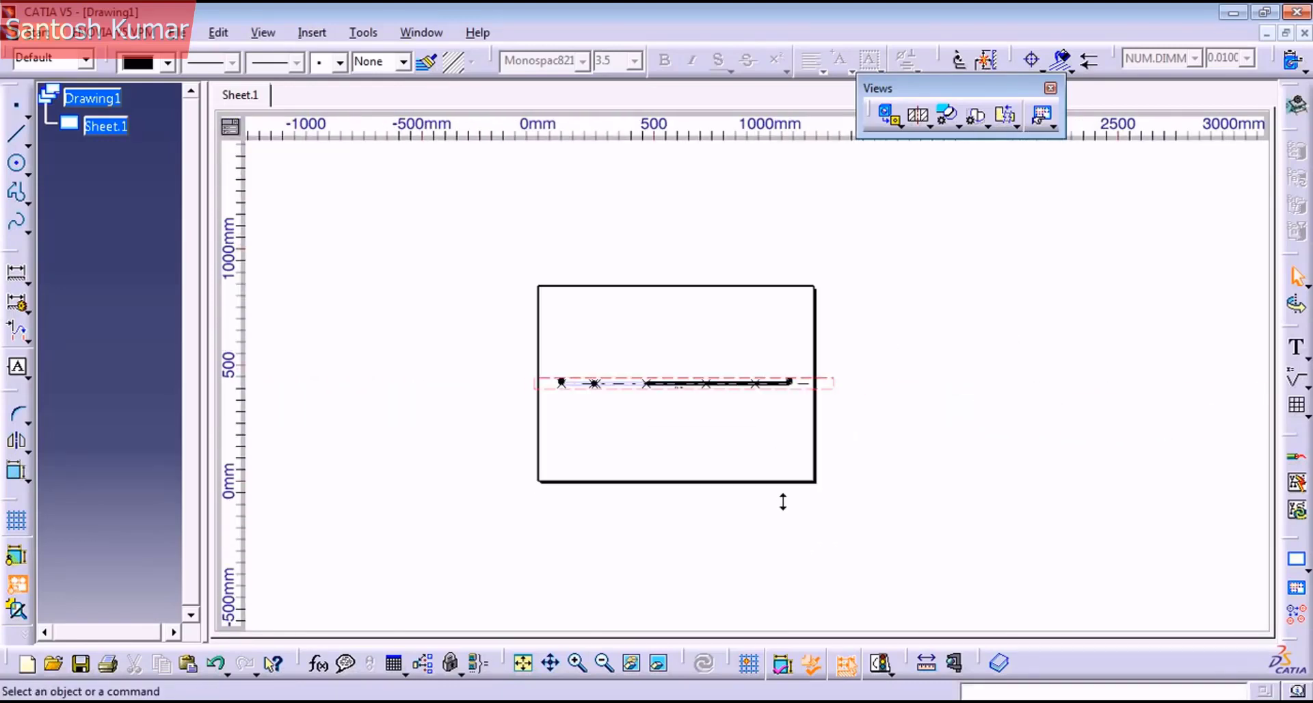
{"action": "middle_click_drag", "start_coordinate": [904, 515], "coordinate": [917, 411], "text": "ctrl"}
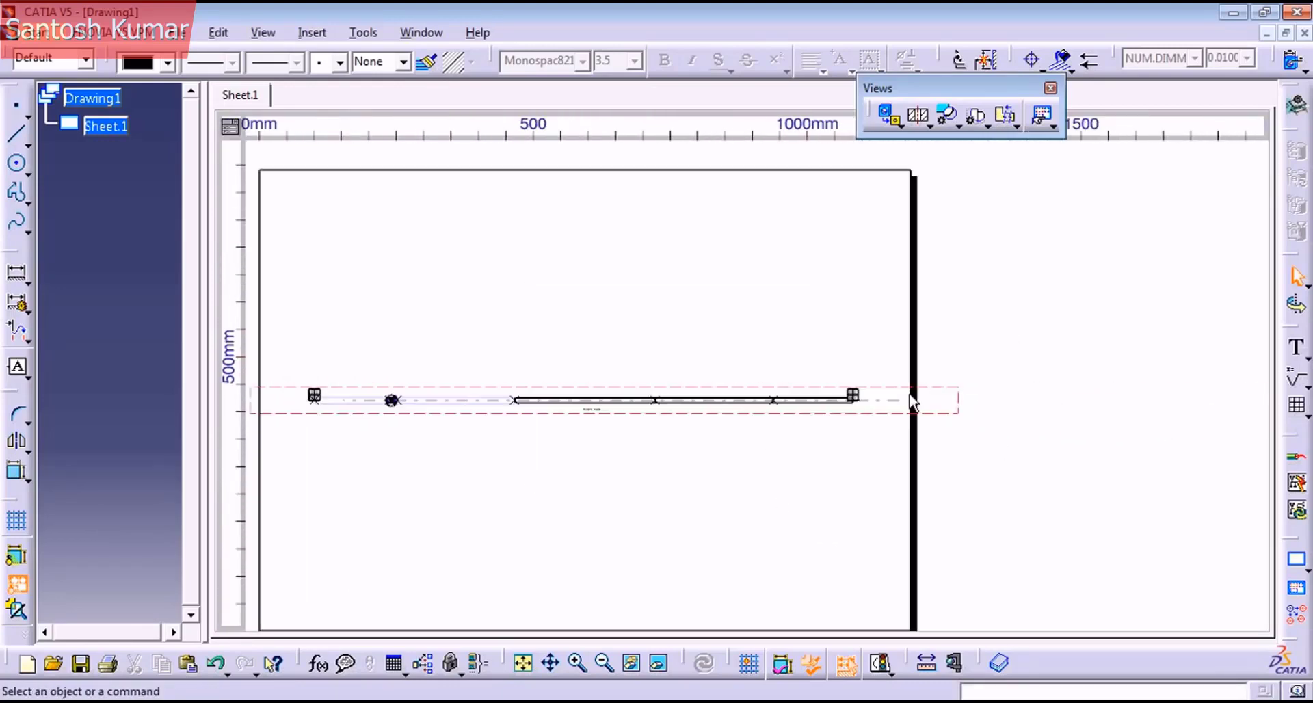
- Delete the generated front view from Sheet.1
{"action": "left_click", "coordinate": [957, 394]}
{"action": "key", "text": "Delete"}
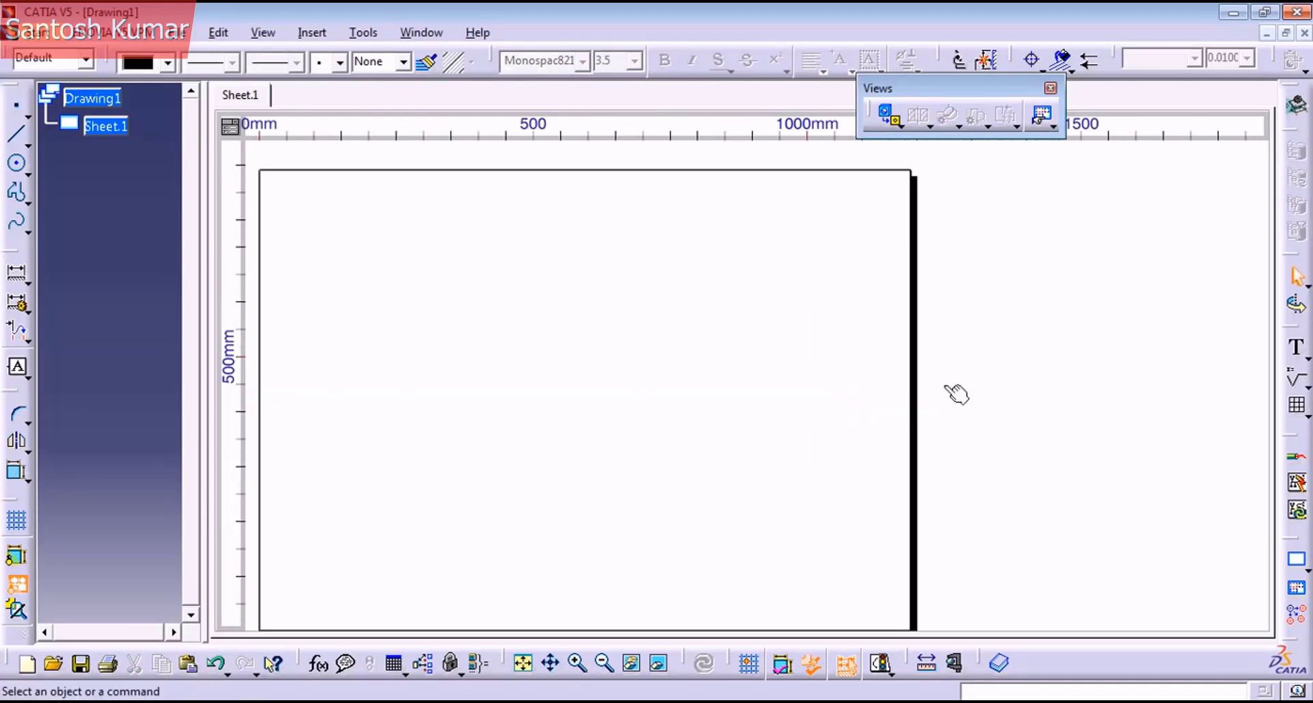
{"action": "key", "text": "ctrl+z"}
- Start a new front view and select all WireHarnessFlat.CATProduct components from Multi-branchable7_Ehf through the sleeve2 part as its source
{"action": "mouse_move", "coordinate": [1070, 260]}
{"action": "middle_mouse_down", "text": "ctrl"}
{"action": "mouse_move", "coordinate": [1031, 329]}
{"action": "mouse_move", "coordinate": [899, 130]}
{"action": "middle_mouse_up", "text": "ctrl"}
{"action": "left_click", "coordinate": [889, 118]}
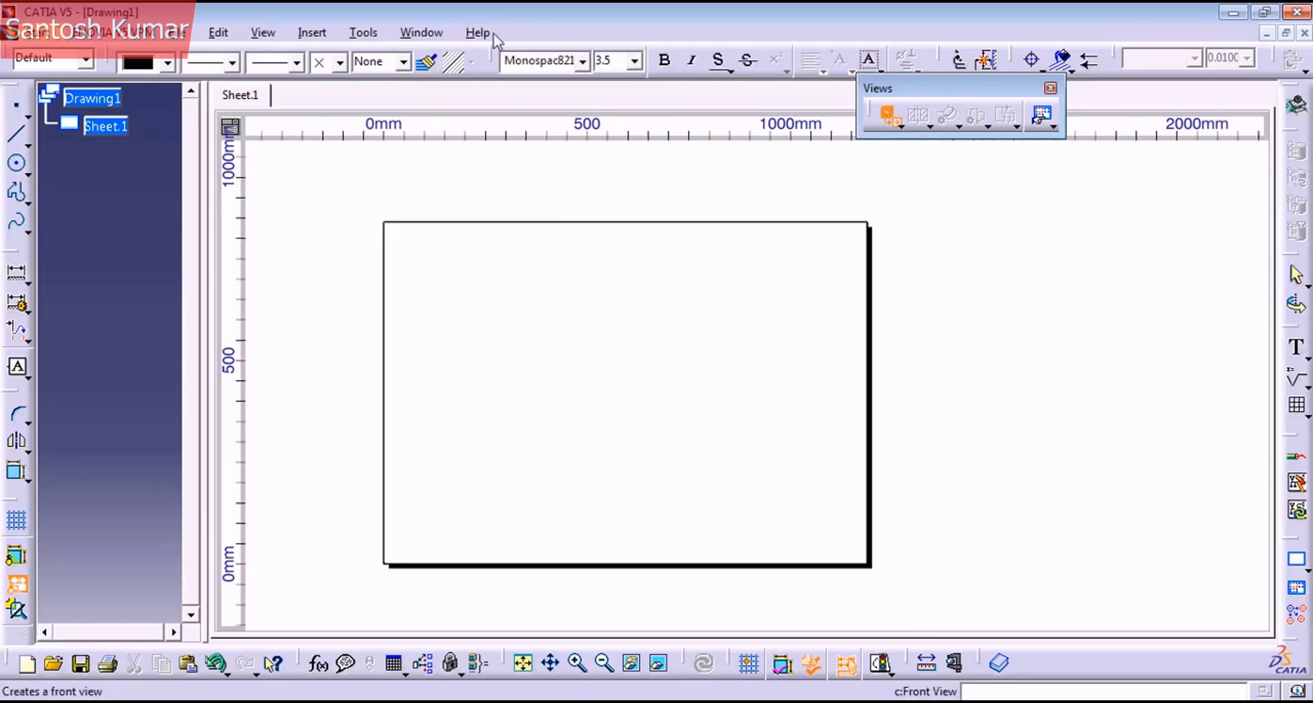
{"action": "left_click", "coordinate": [422, 32]}
{"action": "left_click", "coordinate": [451, 153]}
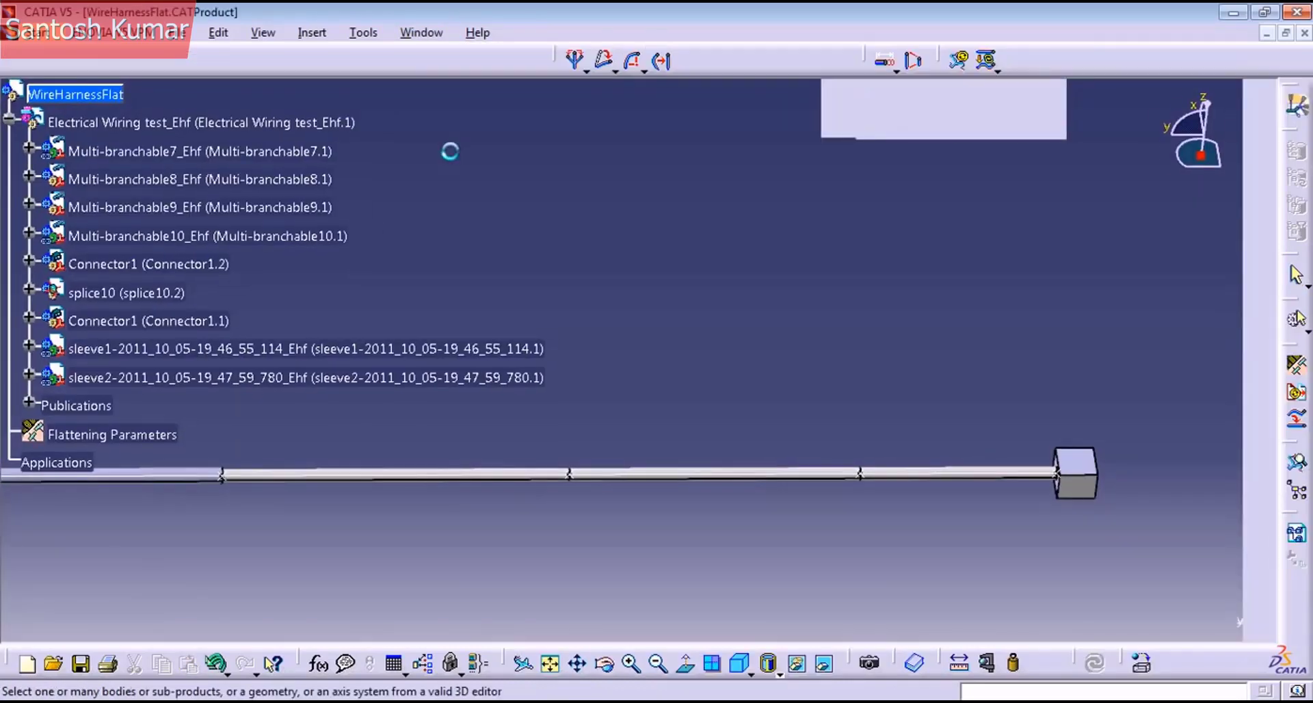
{"action": "middle_click_drag", "start_coordinate": [748, 360], "coordinate": [712, 342], "text": "ctrl"}
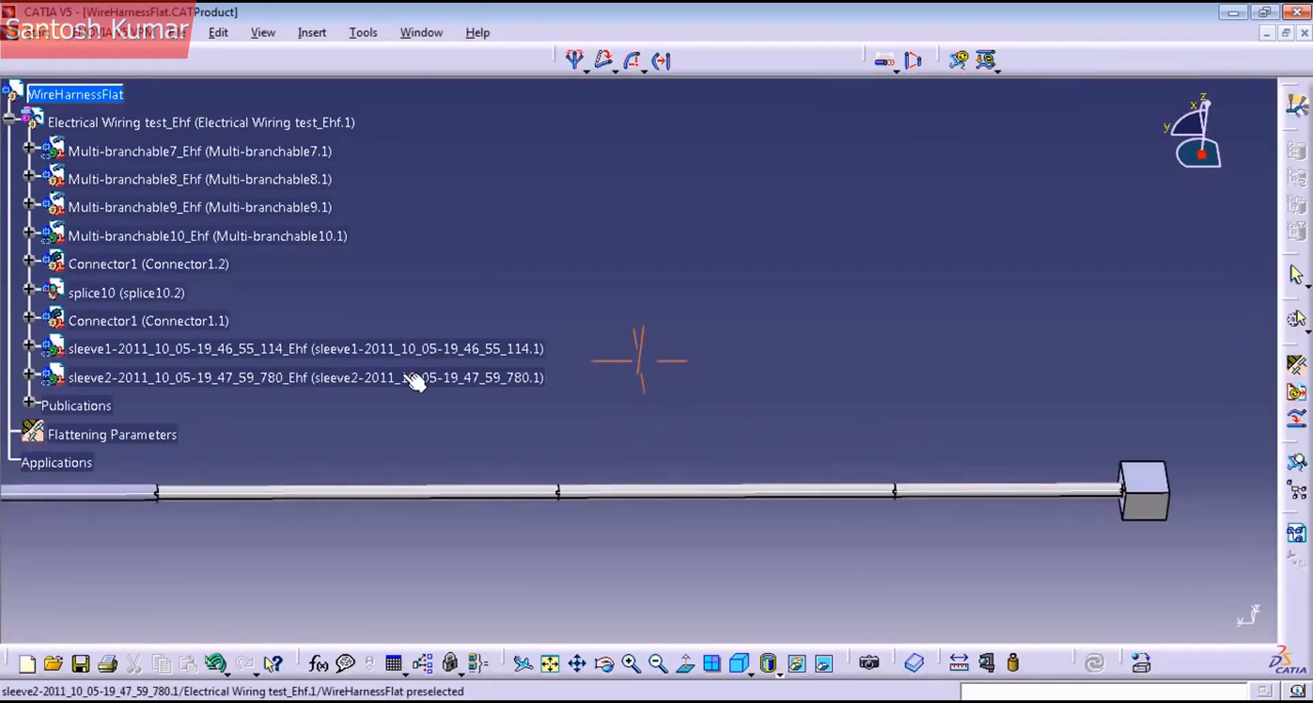
{"action": "mouse_move", "coordinate": [590, 264]}
{"action": "middle_mouse_down"}
{"action": "mouse_move", "coordinate": [593, 280]}
{"action": "mouse_move", "coordinate": [593, 258]}
{"action": "middle_mouse_up"}
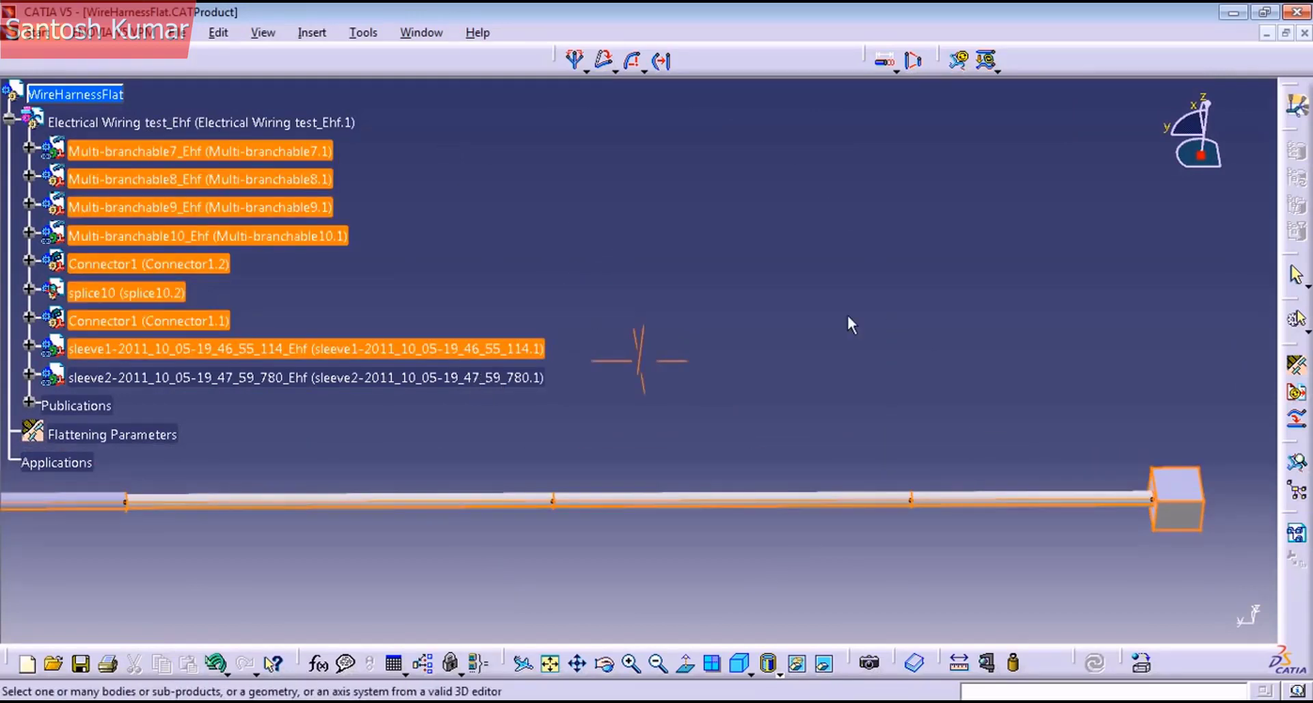
{"action": "mouse_move", "coordinate": [847, 315]}
{"action": "middle_mouse_down", "text": "ctrl"}
{"action": "mouse_move", "coordinate": [833, 387]}
{"action": "mouse_move", "coordinate": [849, 307]}
{"action": "middle_mouse_up", "text": "ctrl"}
{"action": "middle_click_drag", "start_coordinate": [784, 401], "coordinate": [696, 392]}
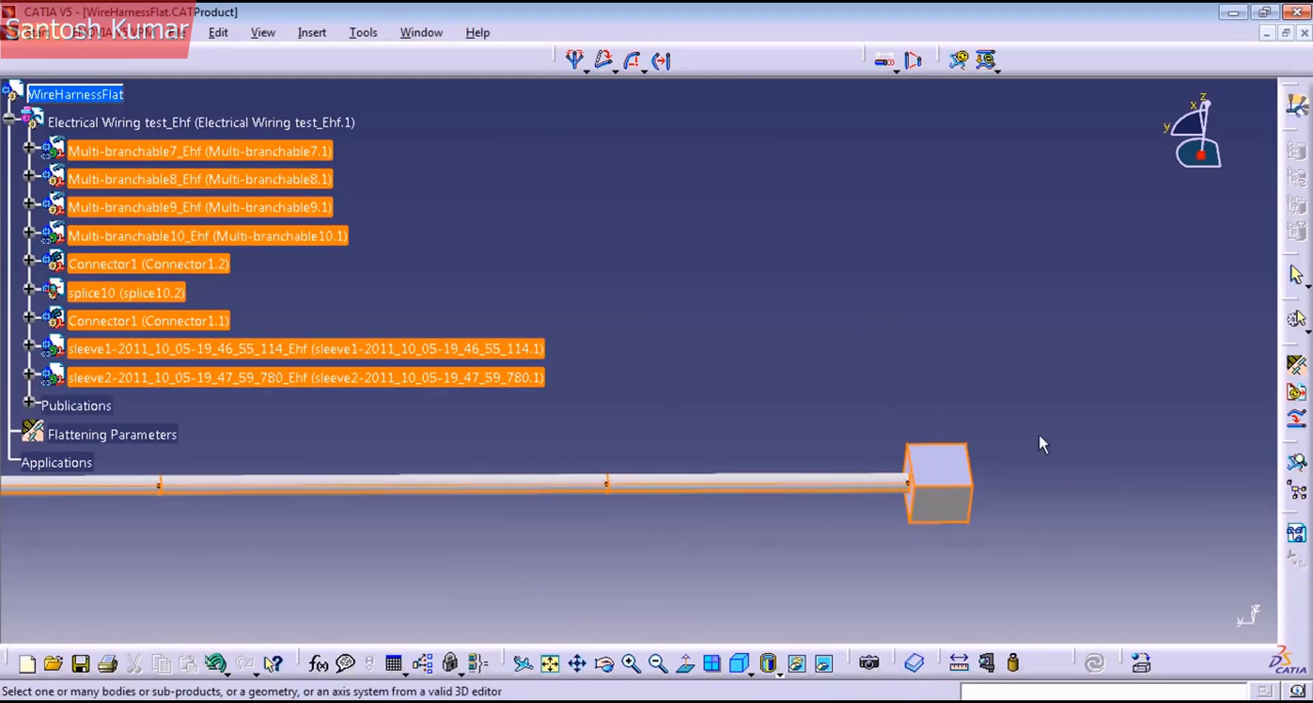
- Define the projection plane with the upper face of the end connector and generate the front view on the A0 sheet
{"action": "middle_click", "coordinate": [955, 463]}
{"action": "middle_click_drag", "start_coordinate": [956, 466], "coordinate": [914, 457]}
{"action": "left_click", "coordinate": [853, 462]}
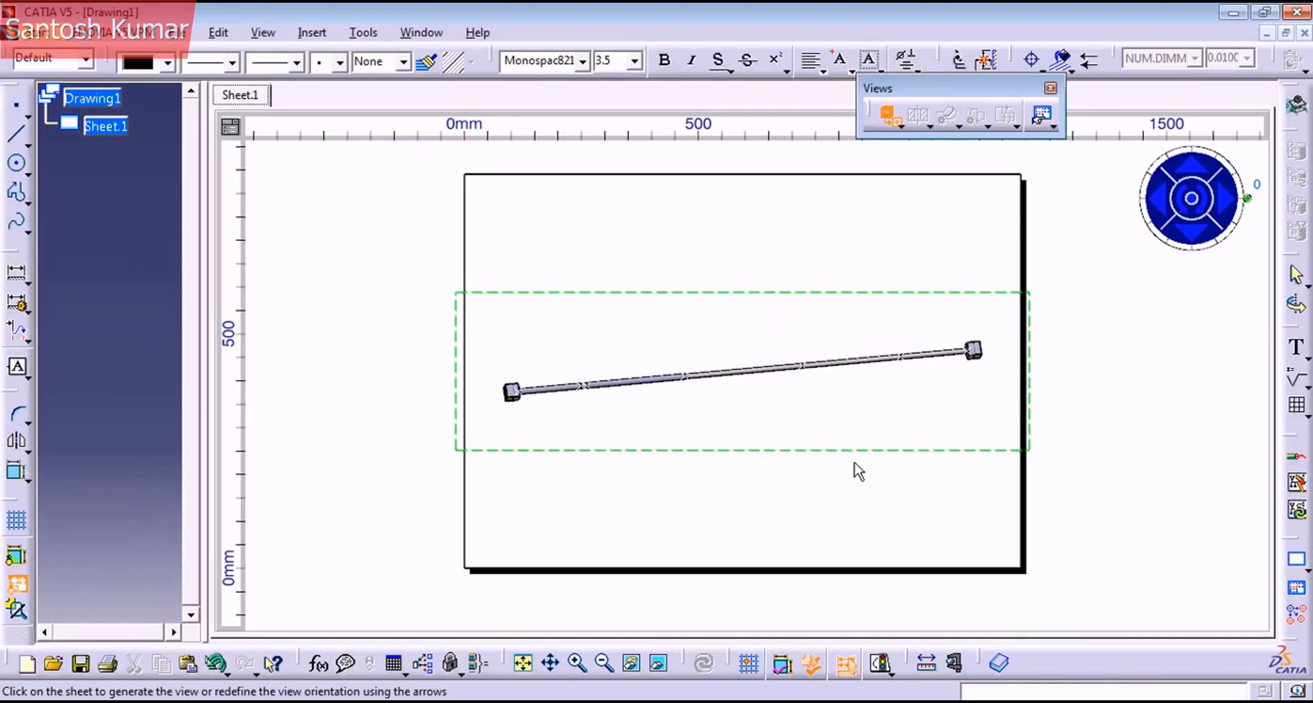
{"action": "left_click", "coordinate": [856, 469]}
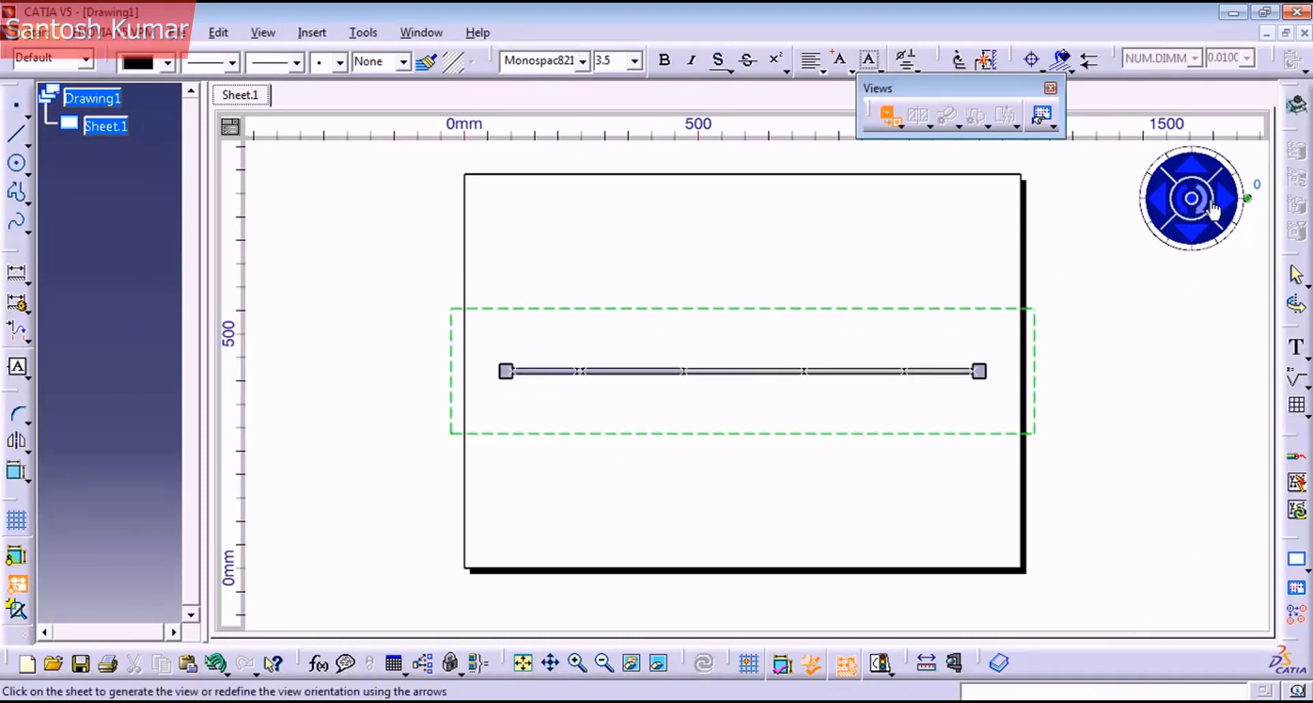
{"action": "left_click", "coordinate": [351, 397]}
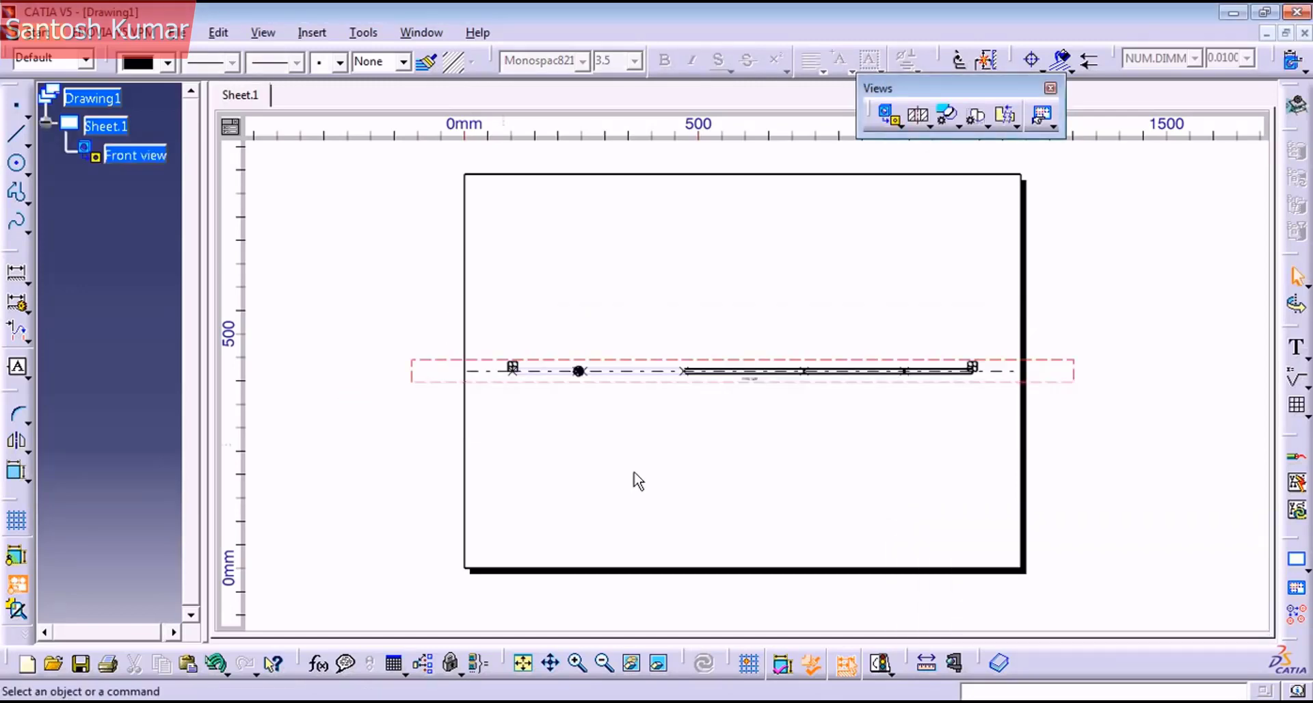
- Switch to WireHarnessFlat.CATProduct and pick the Multi-branchable7_Ehf bundle segment near the splice for a Roll operation
{"action": "mouse_move", "coordinate": [643, 461]}
{"action": "middle_mouse_down"}
{"action": "mouse_move", "coordinate": [647, 340]}
{"action": "mouse_move", "coordinate": [713, 542]}
{"action": "mouse_move", "coordinate": [973, 535]}
{"action": "mouse_move", "coordinate": [880, 536]}
{"action": "mouse_move", "coordinate": [880, 431]}
{"action": "middle_mouse_up"}
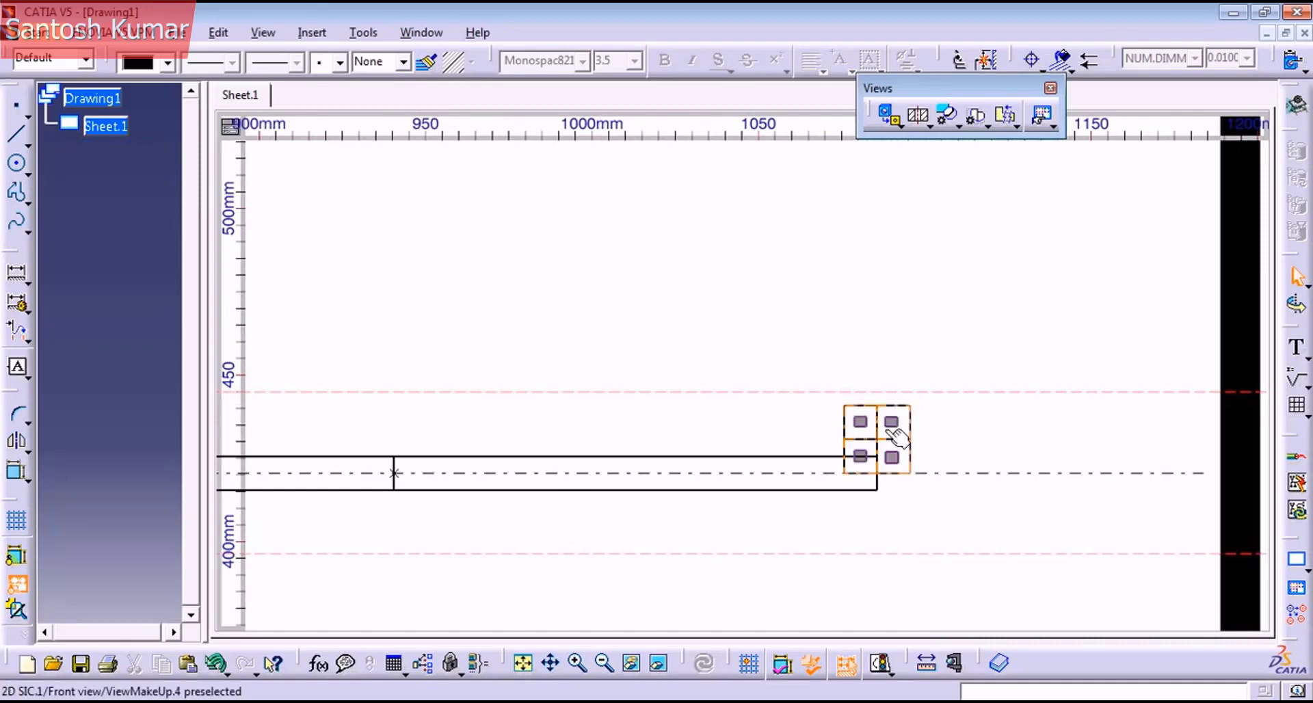
{"action": "left_click", "coordinate": [422, 32]}
{"action": "left_click", "coordinate": [465, 152]}
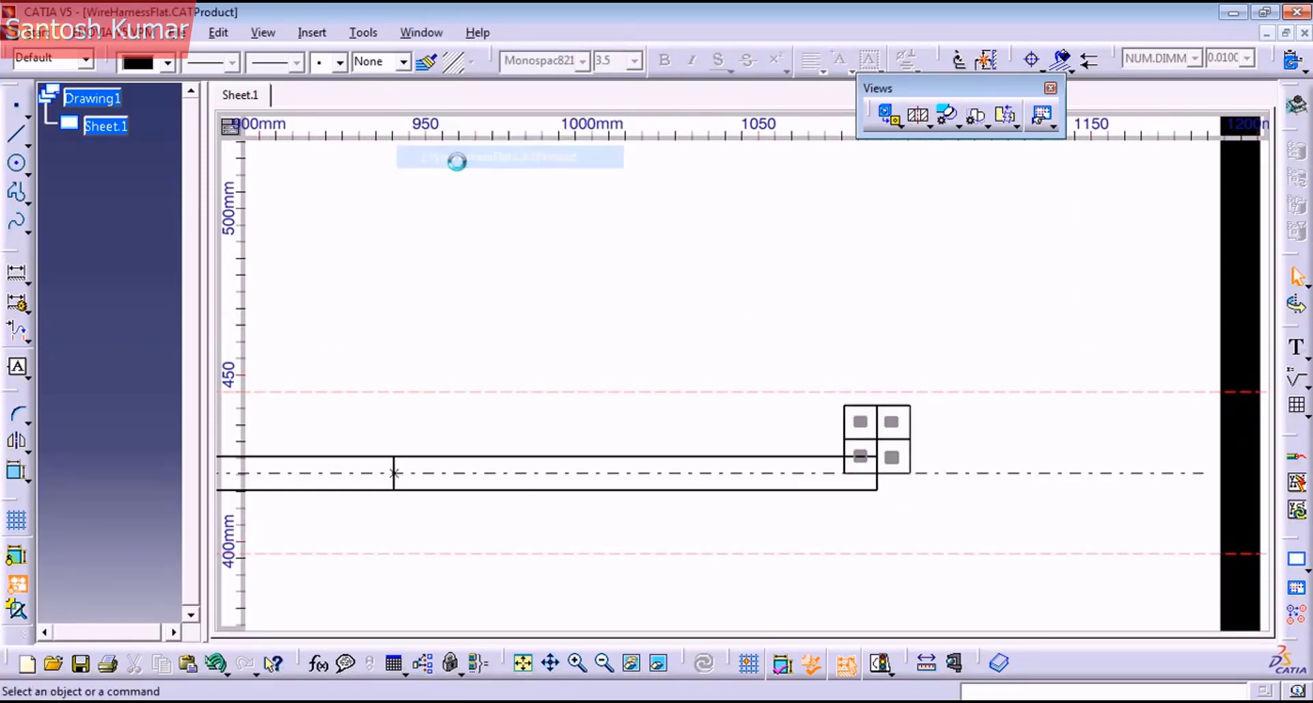
{"action": "middle_click_drag", "start_coordinate": [785, 254], "coordinate": [783, 339]}
{"action": "middle_click_drag", "start_coordinate": [565, 153], "coordinate": [568, 377]}
{"action": "middle_click_drag", "start_coordinate": [512, 431], "coordinate": [809, 322]}
{"action": "middle_click_drag", "start_coordinate": [549, 387], "coordinate": [666, 328]}
{"action": "middle_click_drag", "start_coordinate": [586, 346], "coordinate": [630, 97]}
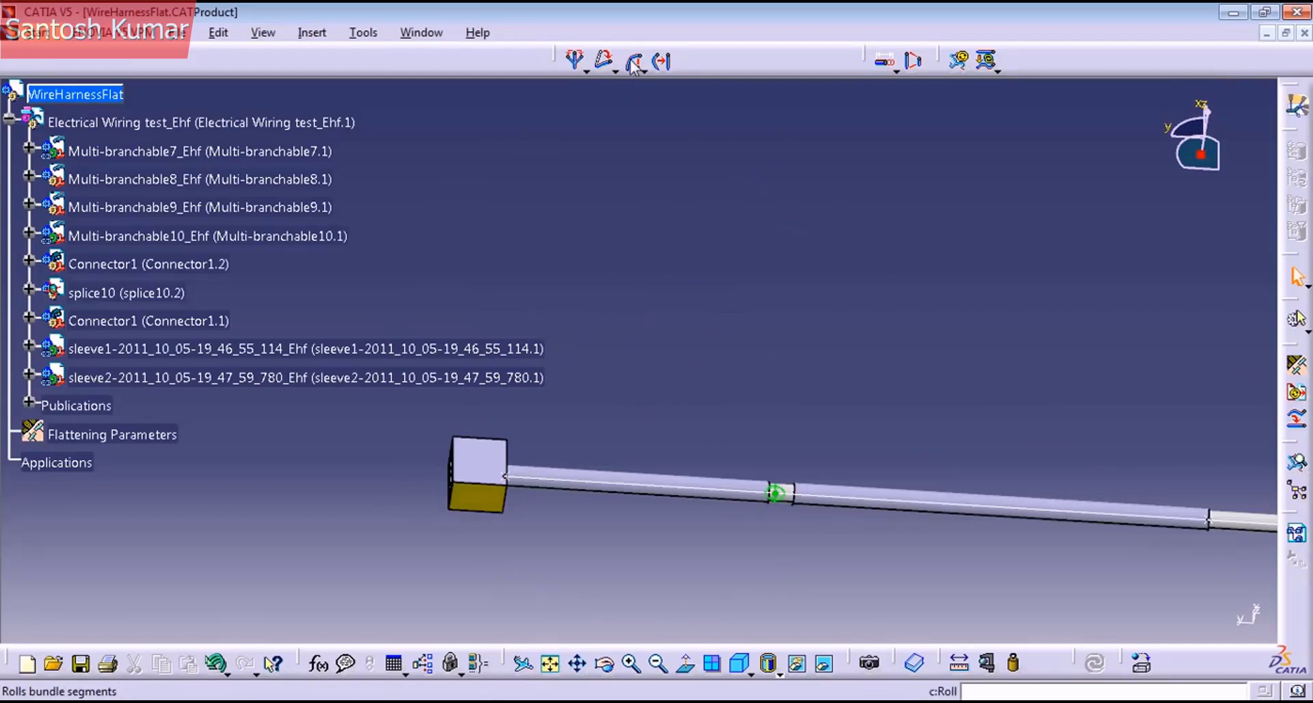
{"action": "left_click", "coordinate": [634, 63]}
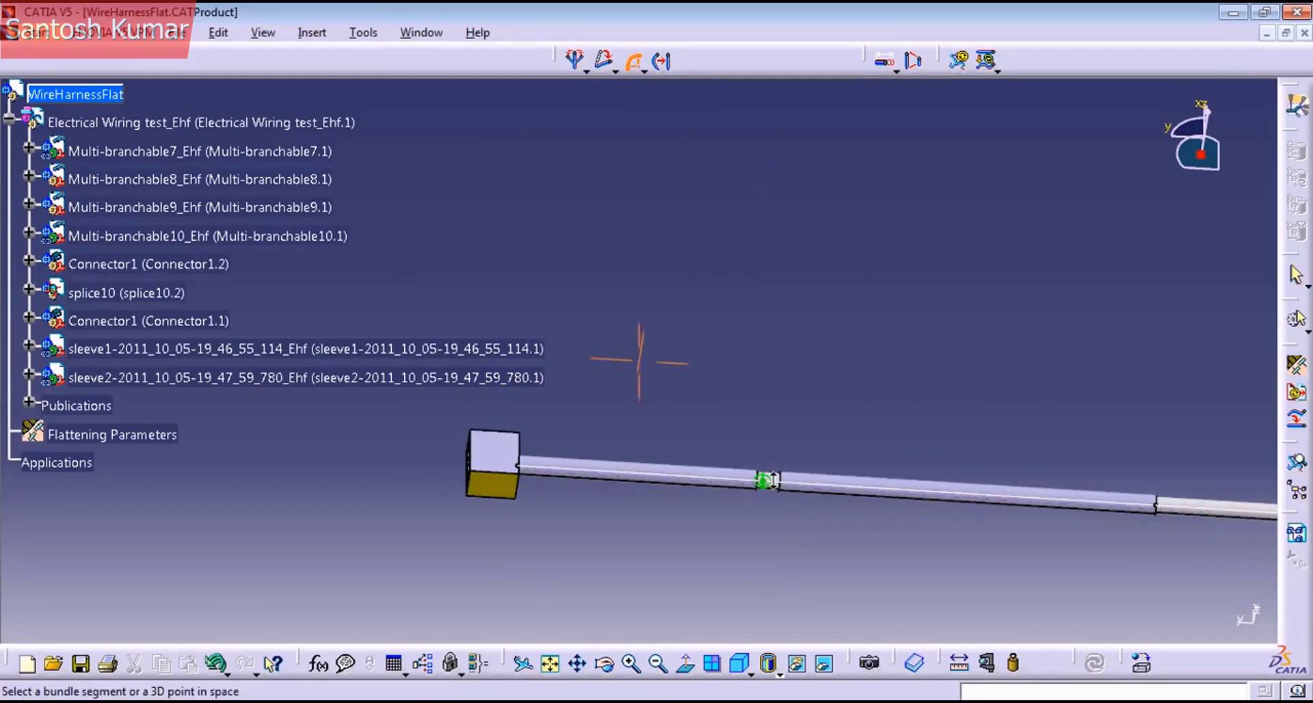
{"action": "middle_click_drag", "start_coordinate": [774, 475], "coordinate": [883, 479]}
{"action": "left_click", "coordinate": [698, 474]}
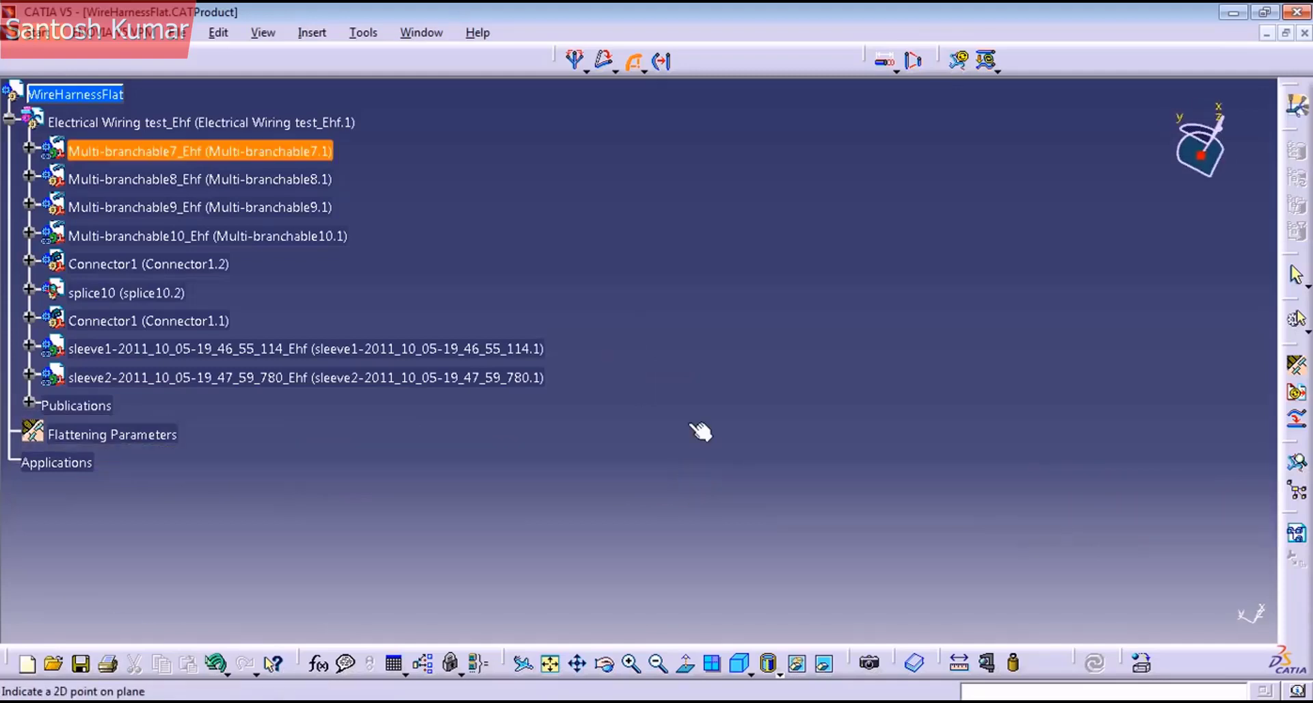
- Indicate the roll point beside the splice and roll the connector end of the bundle through a user angle of -180 deg
{"action": "middle_click_drag", "start_coordinate": [756, 508], "coordinate": [759, 425]}
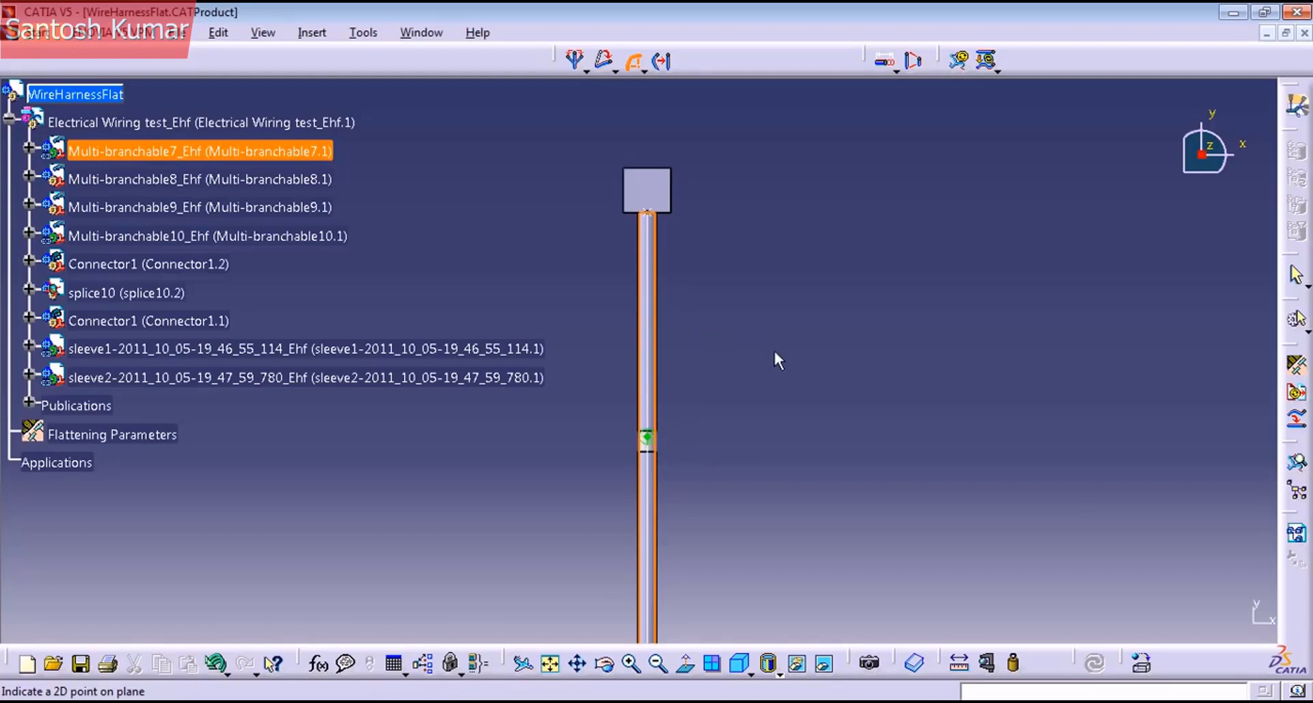
{"action": "left_click", "coordinate": [725, 438]}
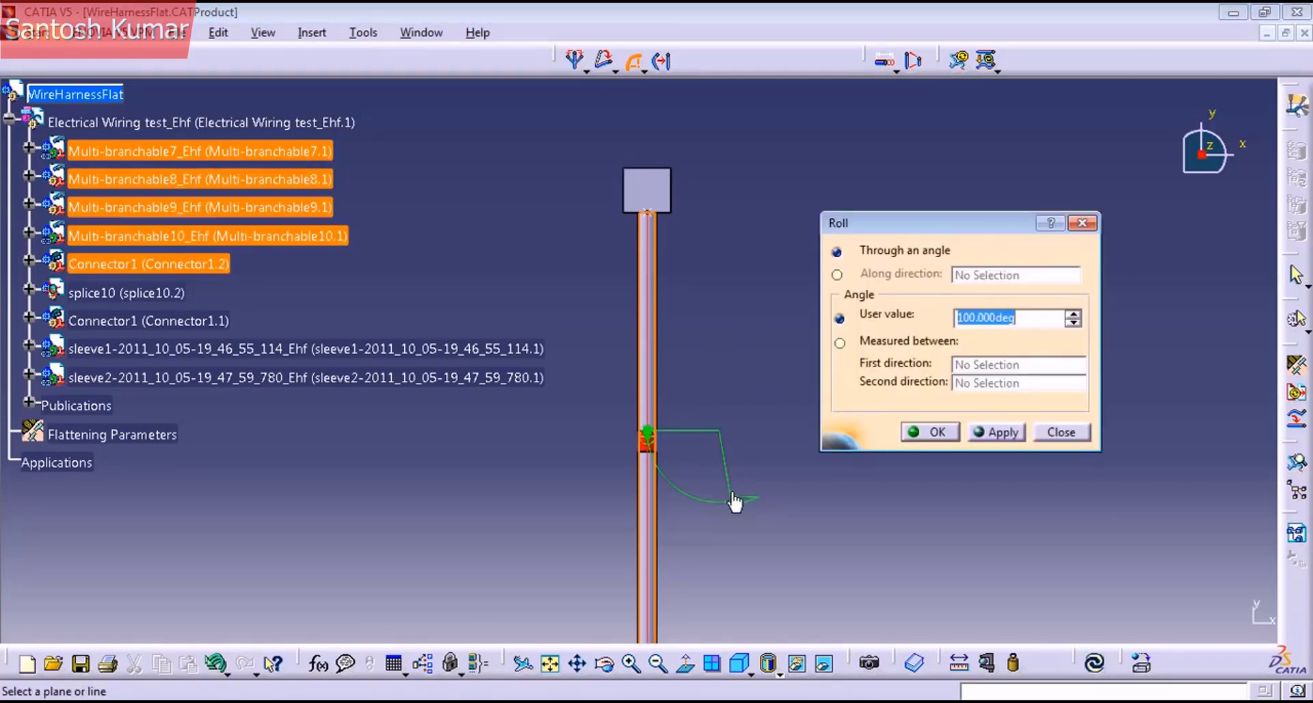
{"action": "type", "text": "-100"}
{"action": "key", "text": "Return"}
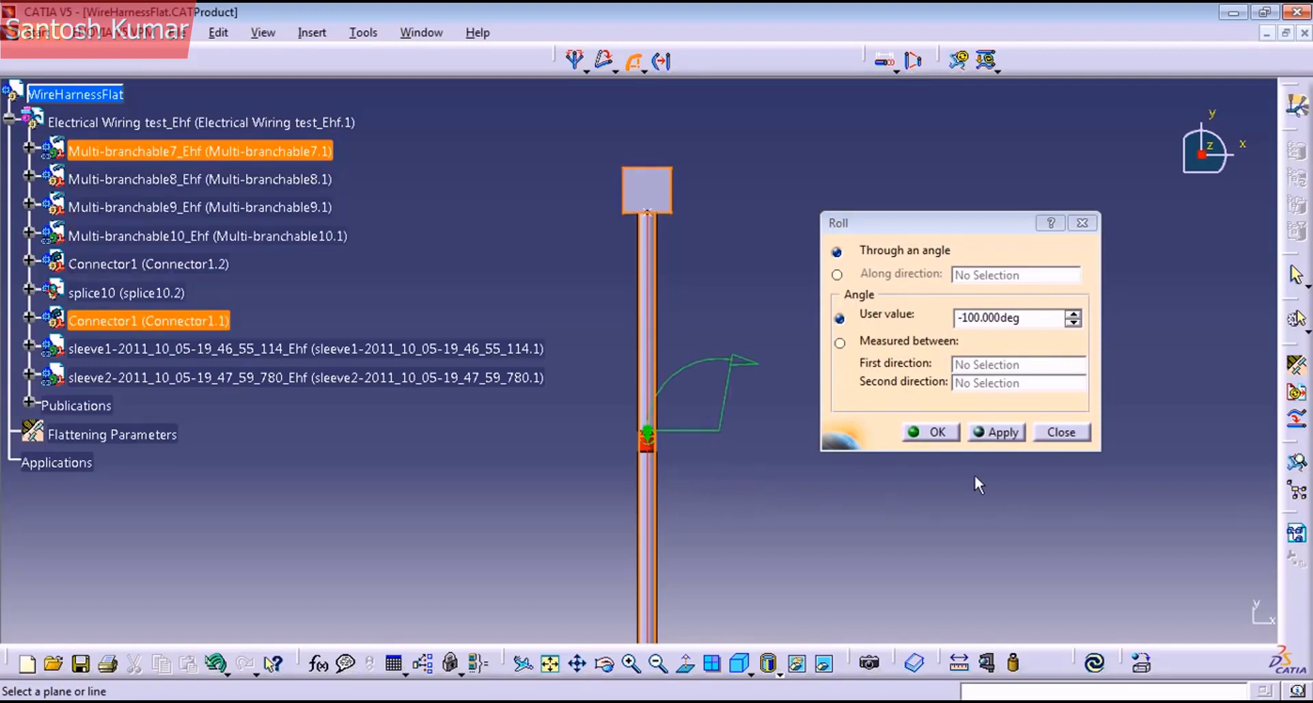
{"action": "left_click", "coordinate": [1074, 314]}
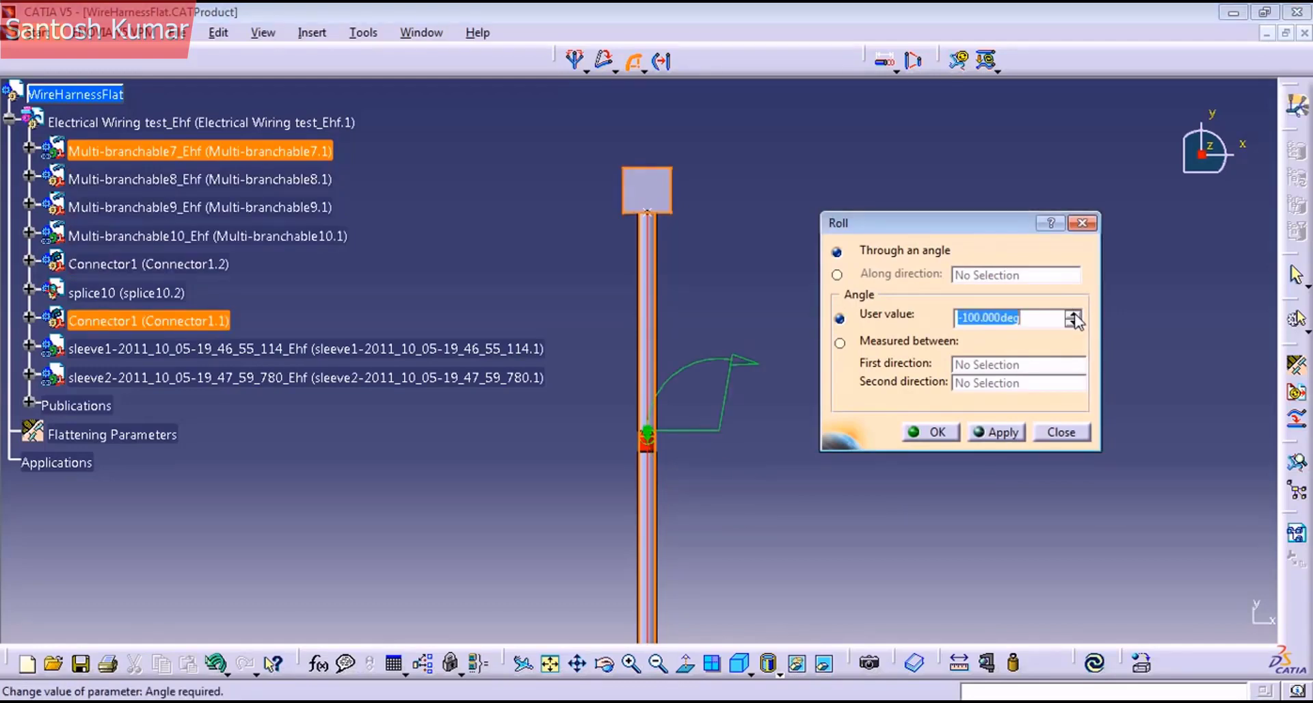
{"action": "left_click", "coordinate": [1073, 315]}
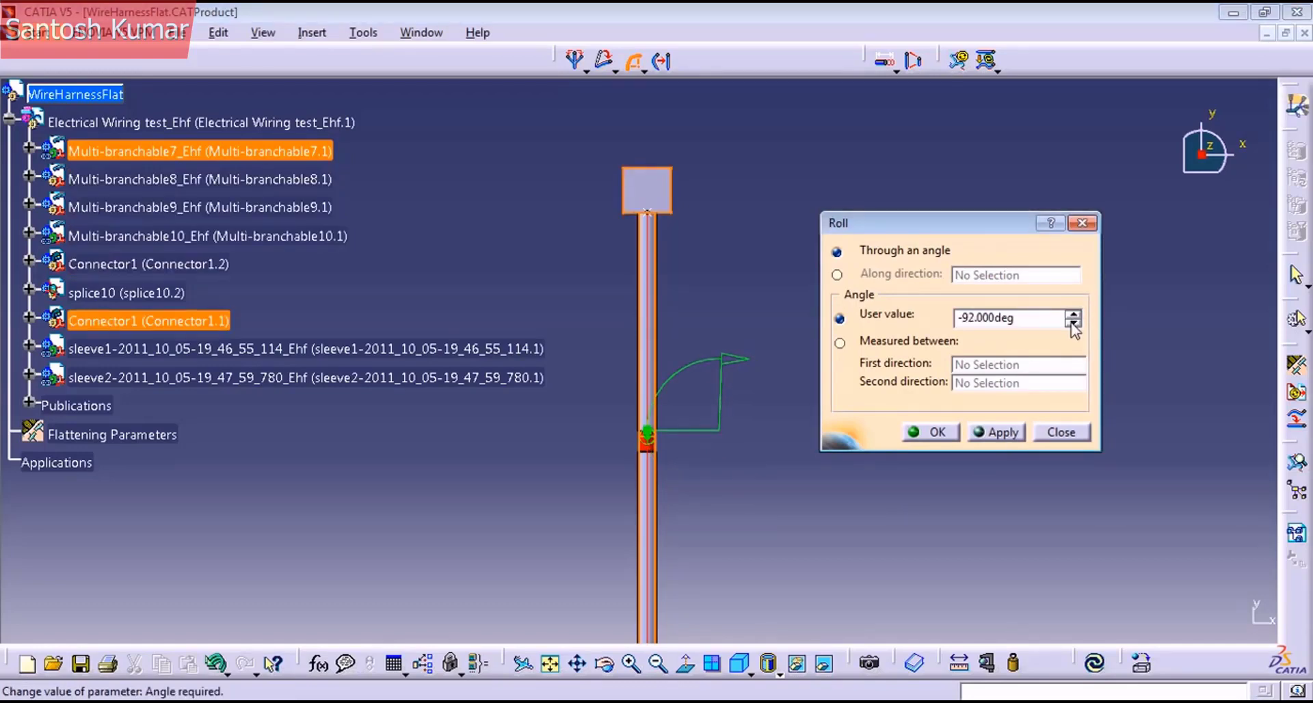
{"action": "left_click", "coordinate": [1072, 322]}
{"action": "left_click_drag", "start_coordinate": [1071, 323], "coordinate": [1072, 323]}
{"action": "type", "text": "-180"}
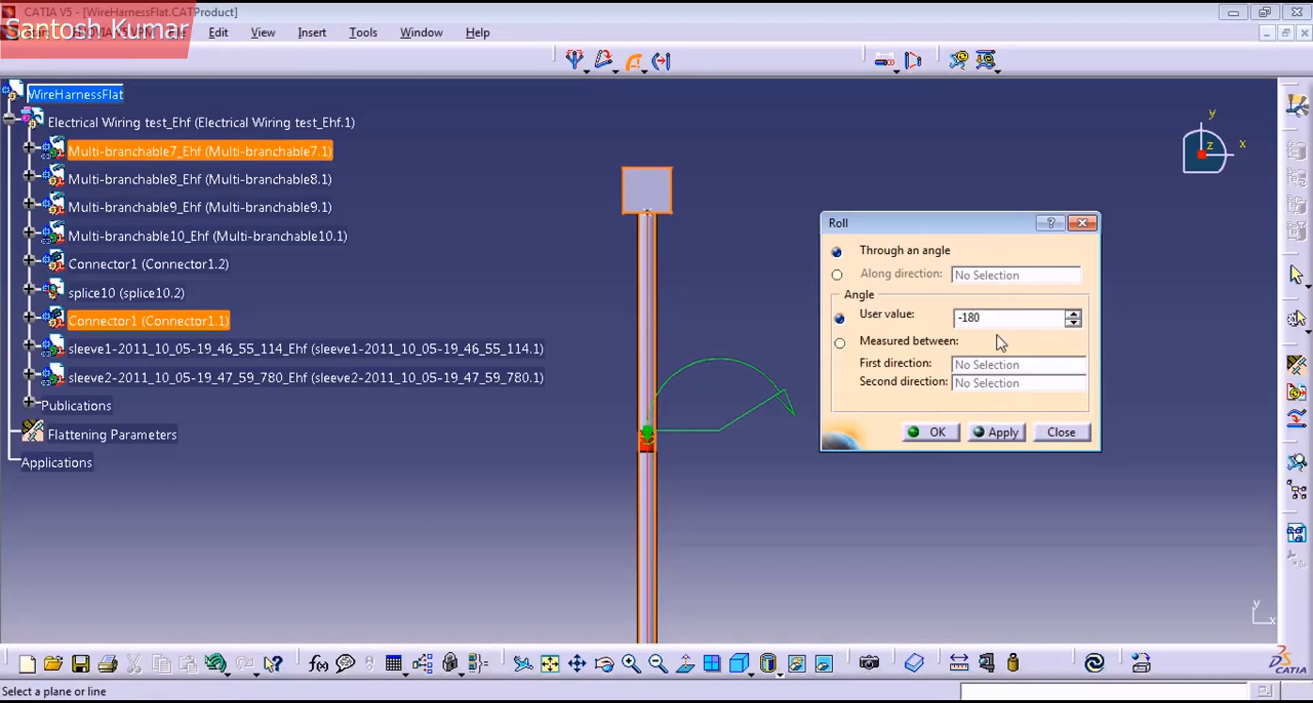
{"action": "left_click", "coordinate": [999, 432]}
{"action": "left_click", "coordinate": [989, 438]}
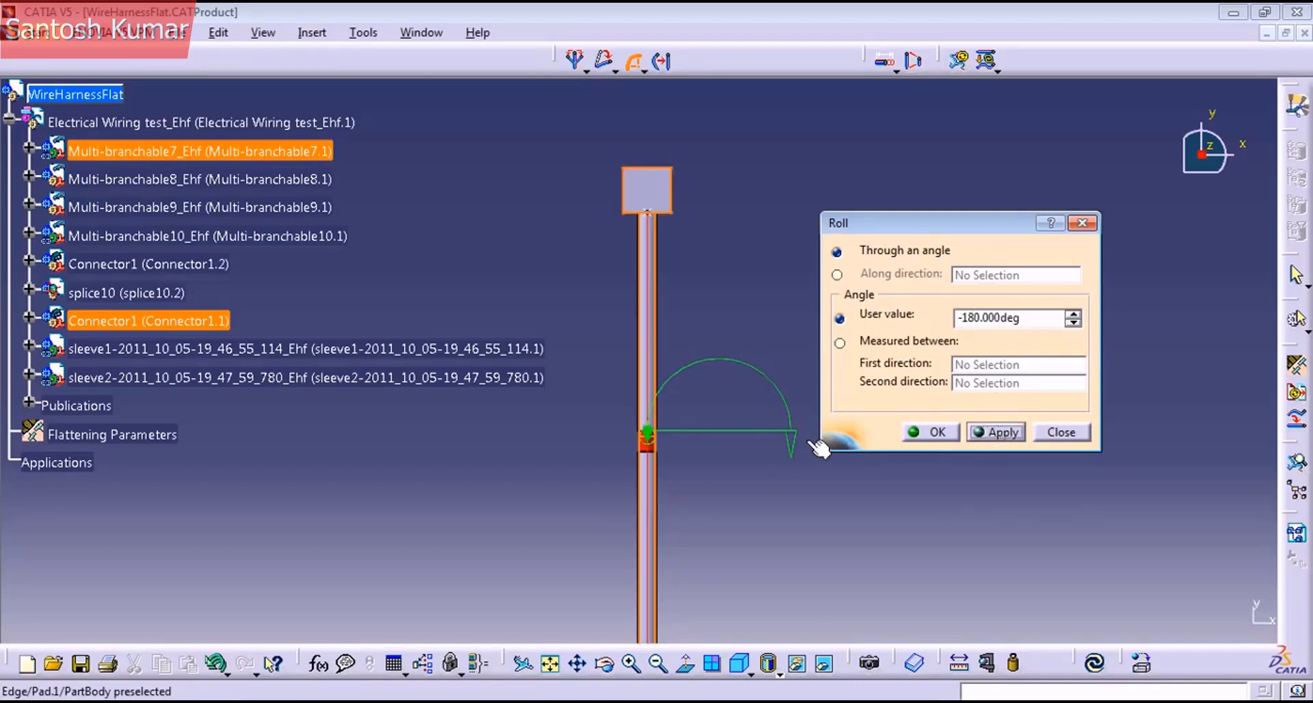
{"action": "left_click", "coordinate": [939, 433]}
- Update the flattened harness so its sleeves follow the rolled bundle segment
{"action": "middle_click_drag", "start_coordinate": [933, 424], "coordinate": [835, 414]}
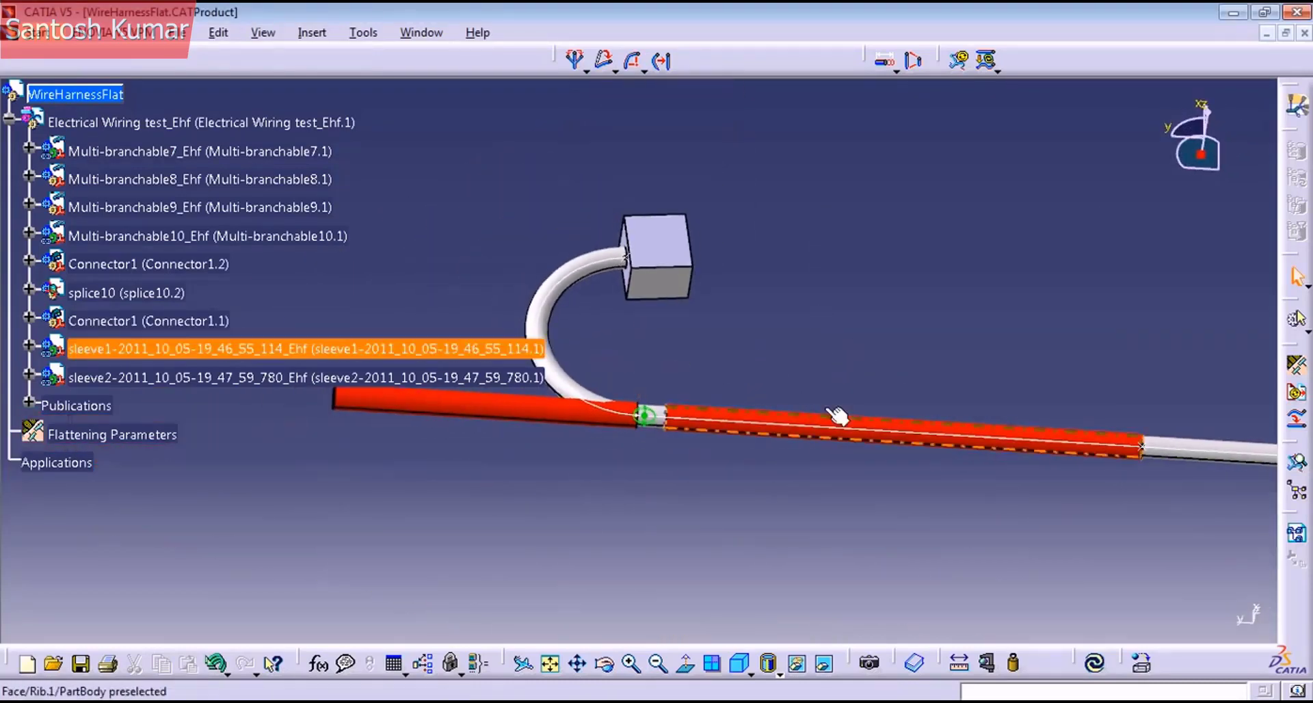
{"action": "left_click", "coordinate": [1096, 664]}
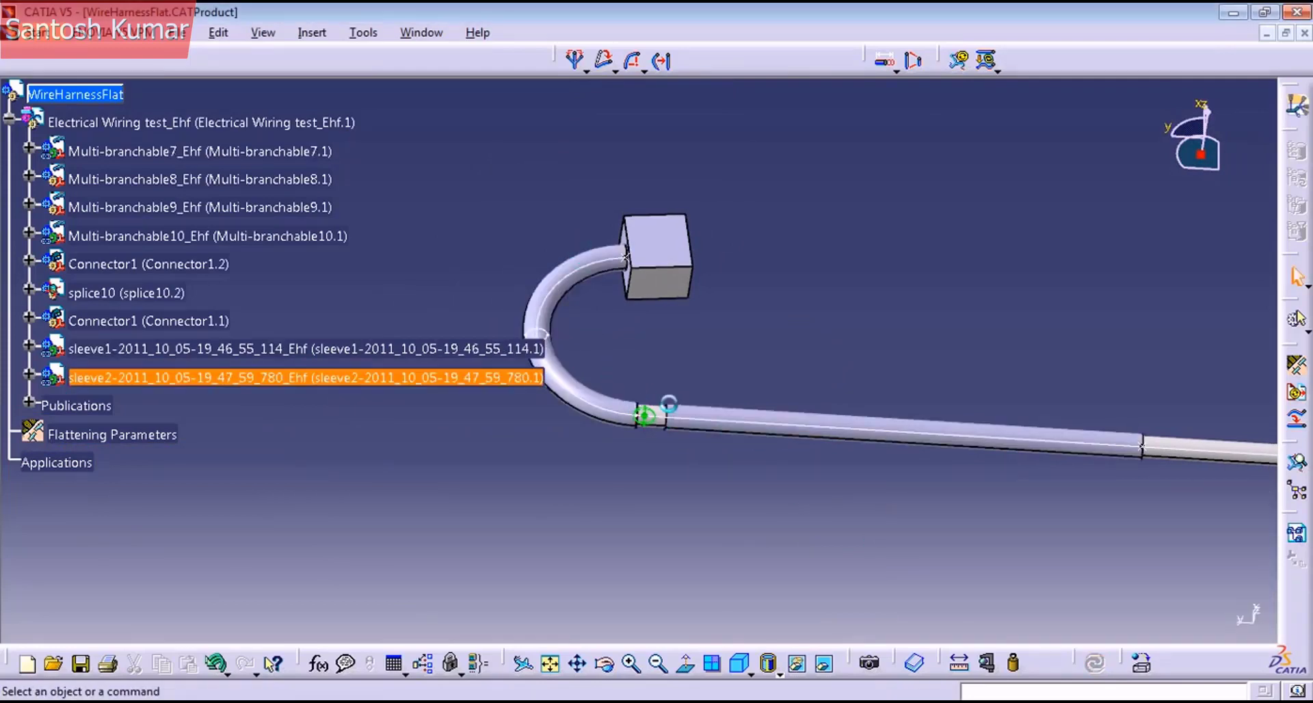
{"action": "middle_click_drag", "start_coordinate": [909, 271], "coordinate": [864, 328]}
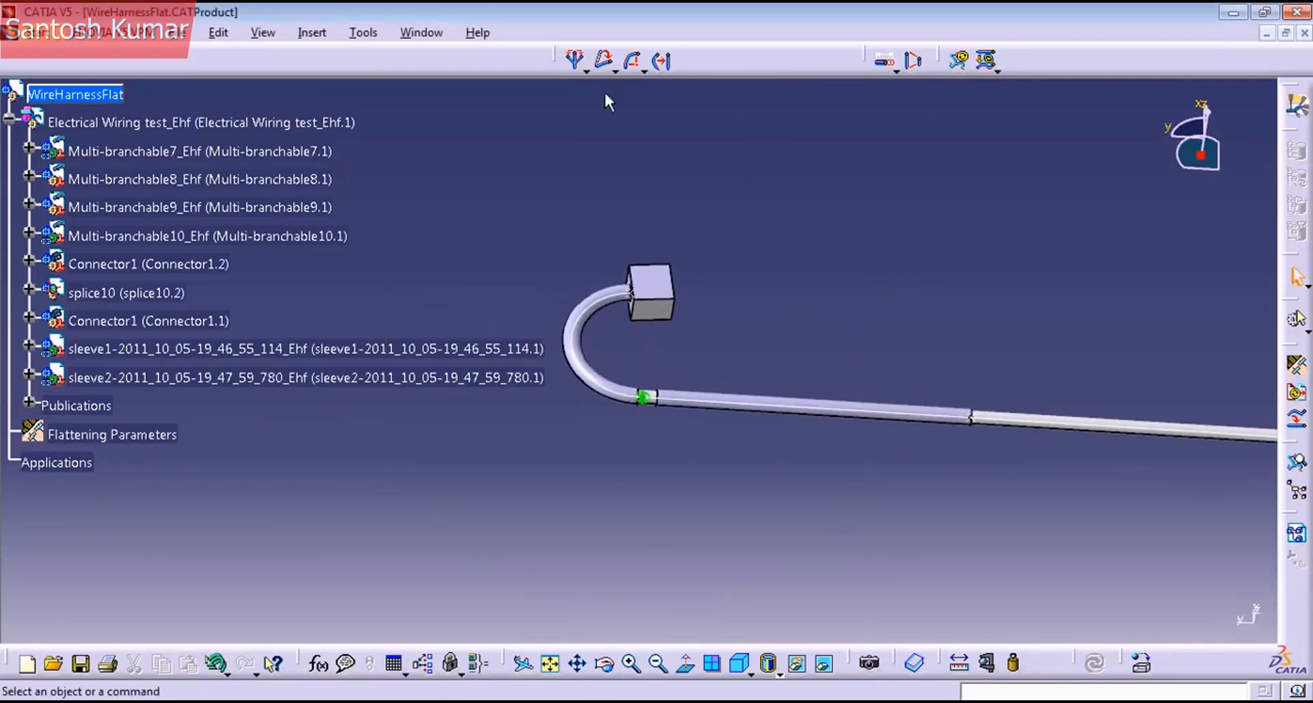
- Switch back to Drawing1 and update the current sheet so the front view reflects the rolled harness
{"action": "left_click", "coordinate": [434, 35]}
{"action": "left_click", "coordinate": [440, 180]}
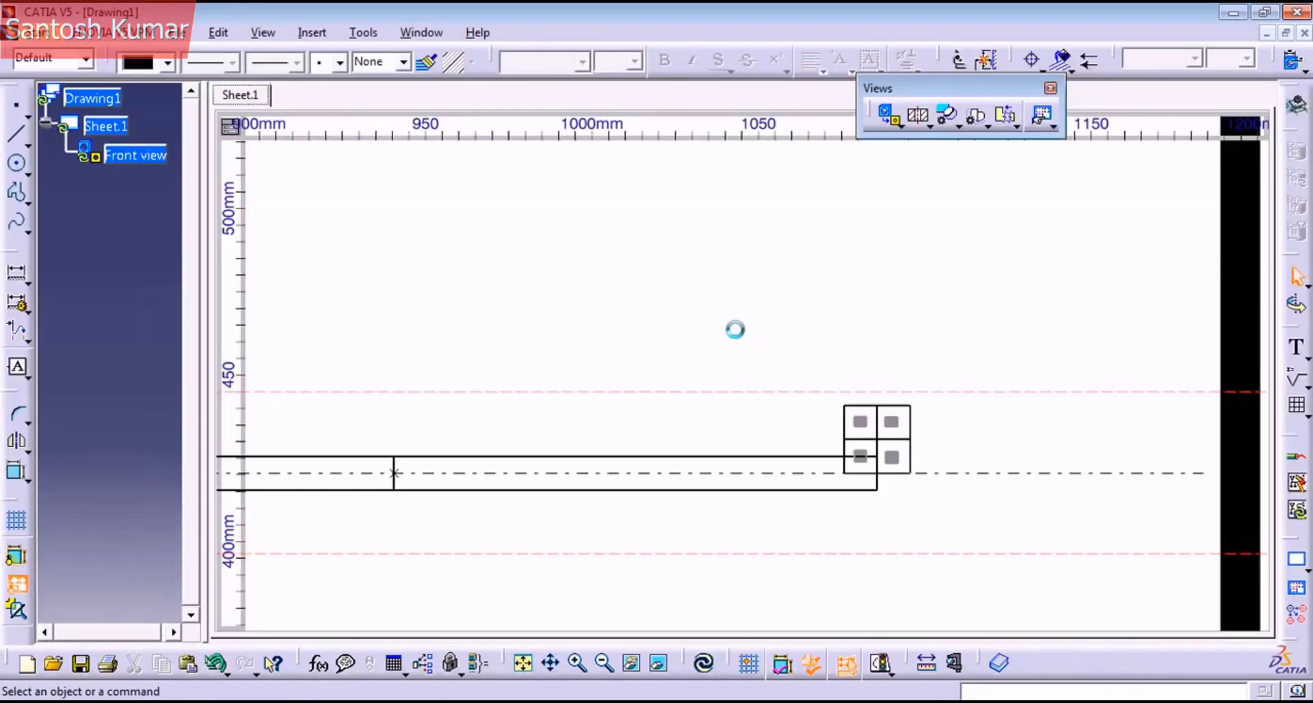
{"action": "middle_click_drag", "start_coordinate": [614, 323], "coordinate": [871, 509]}
{"action": "mouse_move", "coordinate": [568, 487]}
{"action": "middle_mouse_down"}
{"action": "mouse_move", "coordinate": [951, 485]}
{"action": "mouse_move", "coordinate": [942, 516]}
{"action": "middle_mouse_up"}
{"action": "left_click", "coordinate": [704, 662]}
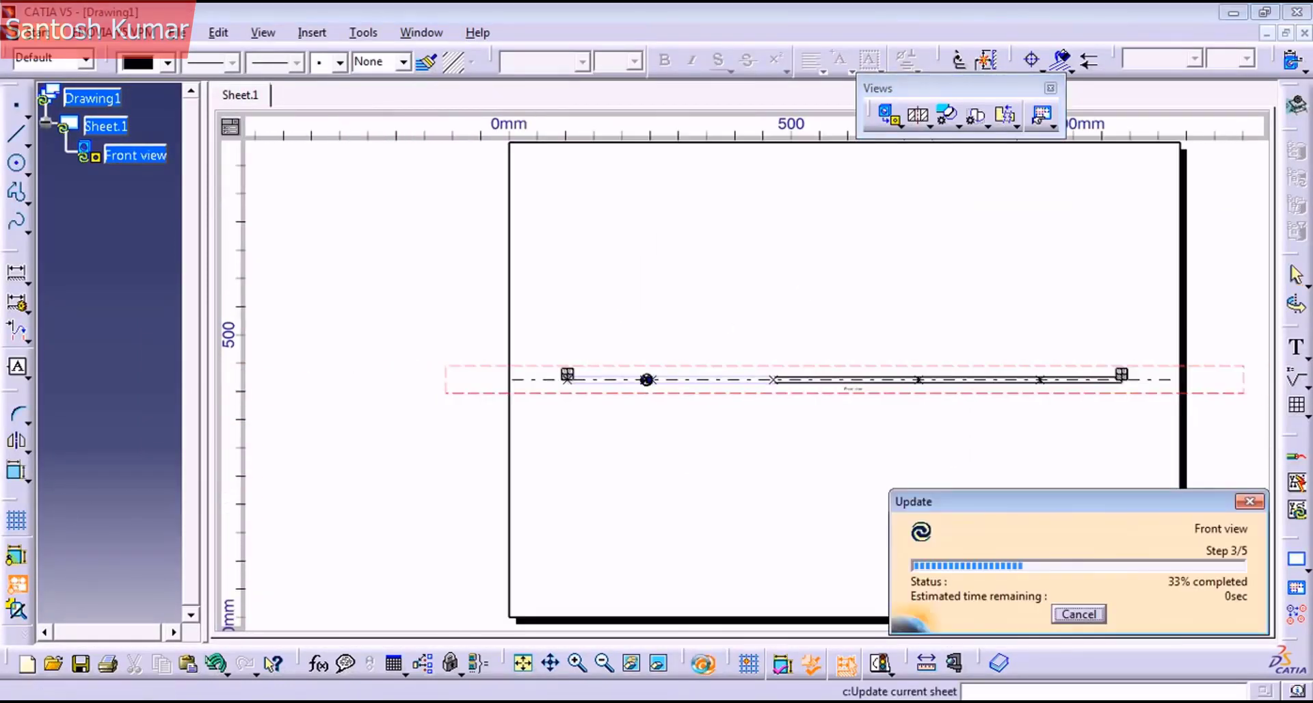
- Examine the updated front view along its full length and compare its rolled segment with the harness in WireHarnessFlat.CATProduct, returning to Drawing1
{"action": "middle_click_drag", "start_coordinate": [695, 530], "coordinate": [695, 413]}
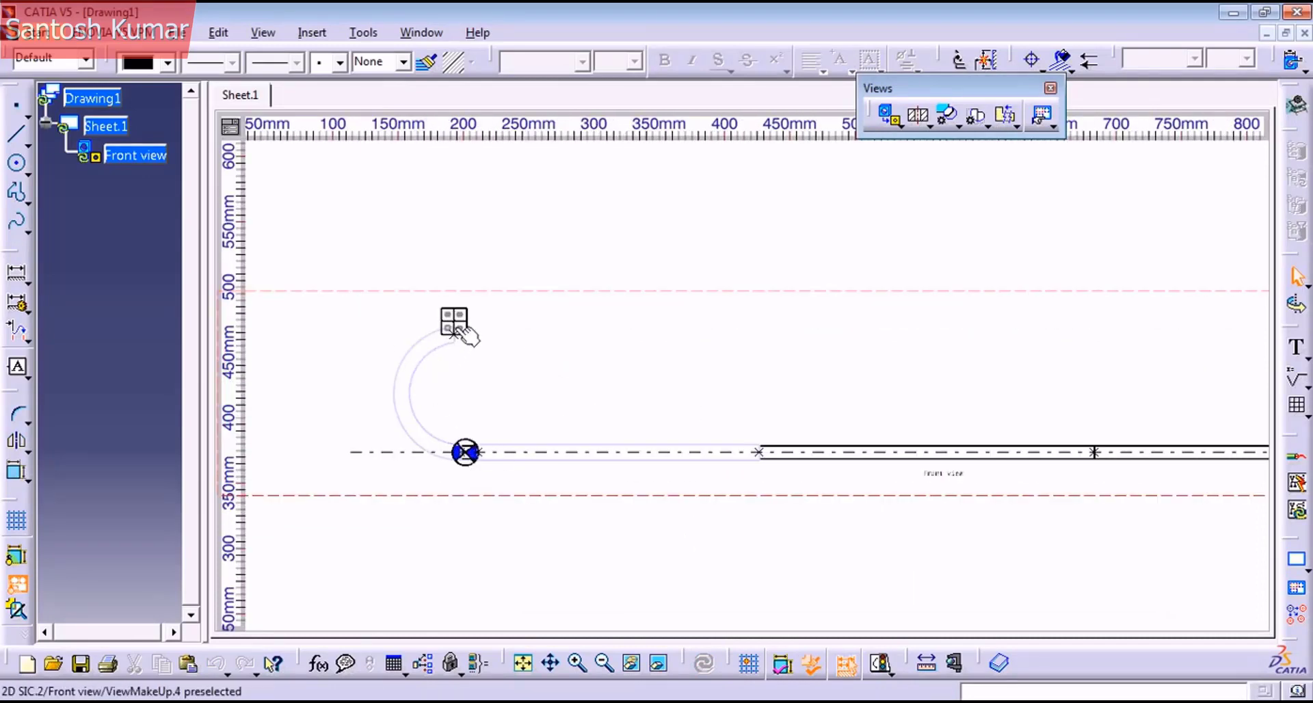
{"action": "middle_click", "coordinate": [522, 371]}
{"action": "mouse_move", "coordinate": [746, 517]}
{"action": "middle_mouse_down"}
{"action": "mouse_move", "coordinate": [721, 342]}
{"action": "mouse_move", "coordinate": [730, 510]}
{"action": "mouse_move", "coordinate": [801, 486]}
{"action": "mouse_move", "coordinate": [540, 416]}
{"action": "mouse_move", "coordinate": [894, 507]}
{"action": "mouse_move", "coordinate": [608, 464]}
{"action": "middle_mouse_up"}
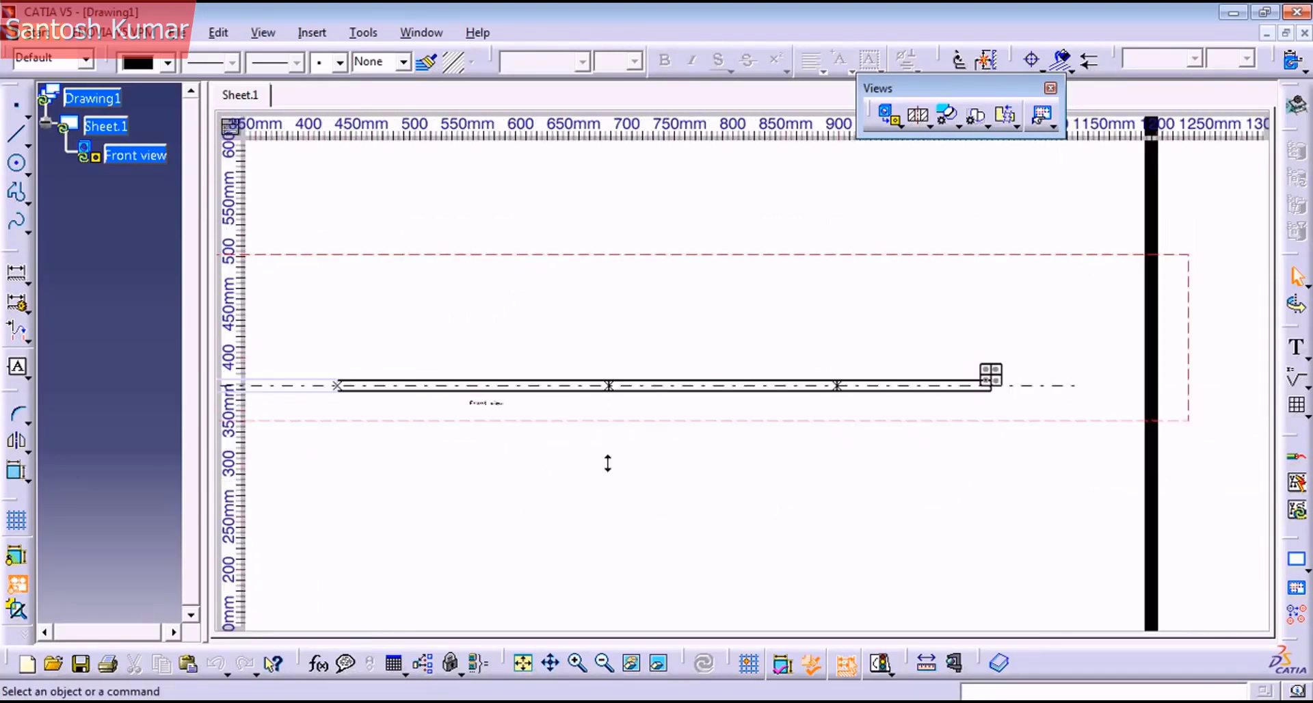
{"action": "mouse_move", "coordinate": [708, 463]}
{"action": "middle_mouse_down"}
{"action": "mouse_move", "coordinate": [668, 454]}
{"action": "mouse_move", "coordinate": [669, 410]}
{"action": "mouse_move", "coordinate": [606, 469]}
{"action": "mouse_move", "coordinate": [948, 531]}
{"action": "mouse_move", "coordinate": [587, 484]}
{"action": "mouse_move", "coordinate": [982, 498]}
{"action": "mouse_move", "coordinate": [982, 541]}
{"action": "middle_mouse_up"}
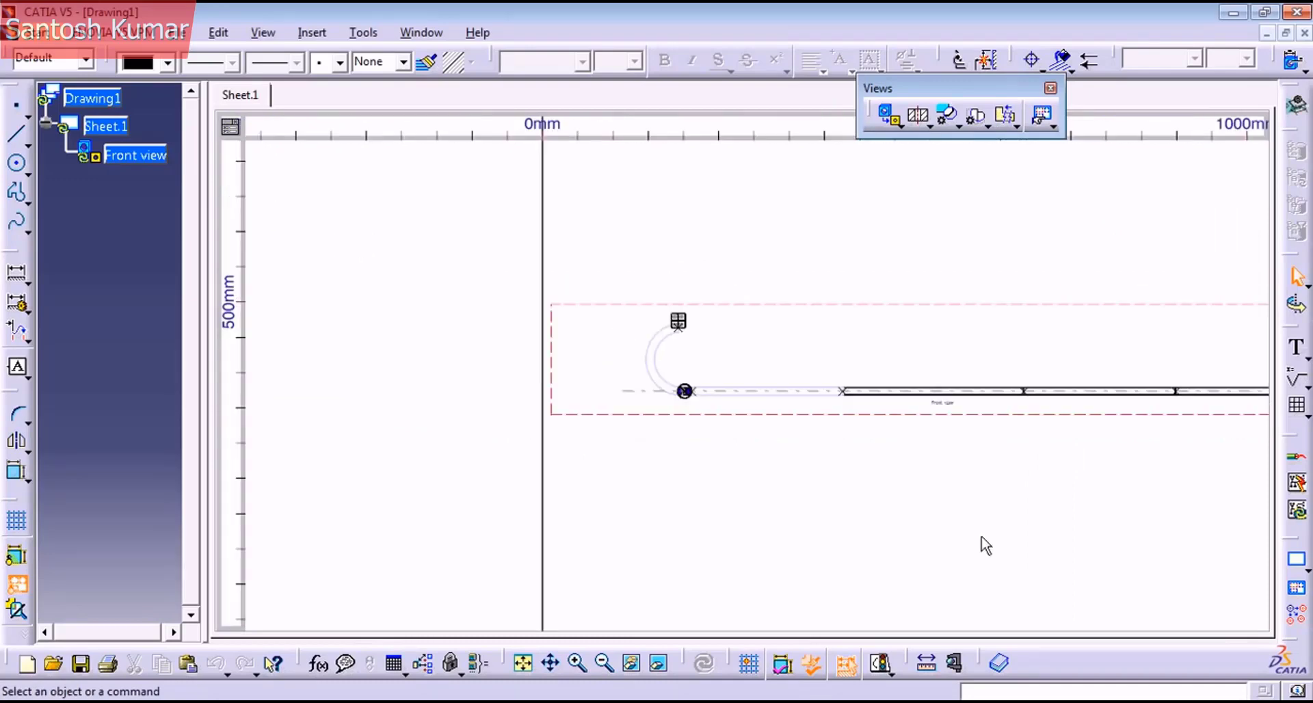
{"action": "left_click", "coordinate": [421, 32]}
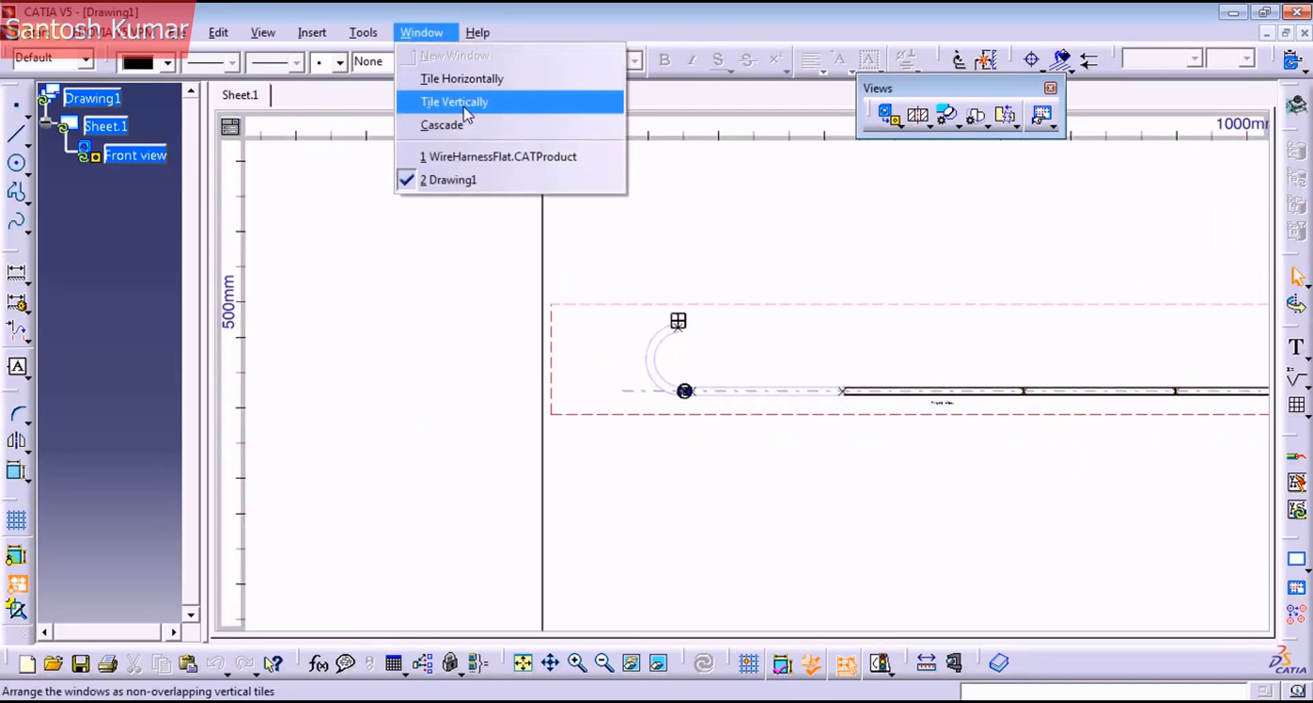
{"action": "left_click", "coordinate": [451, 154]}
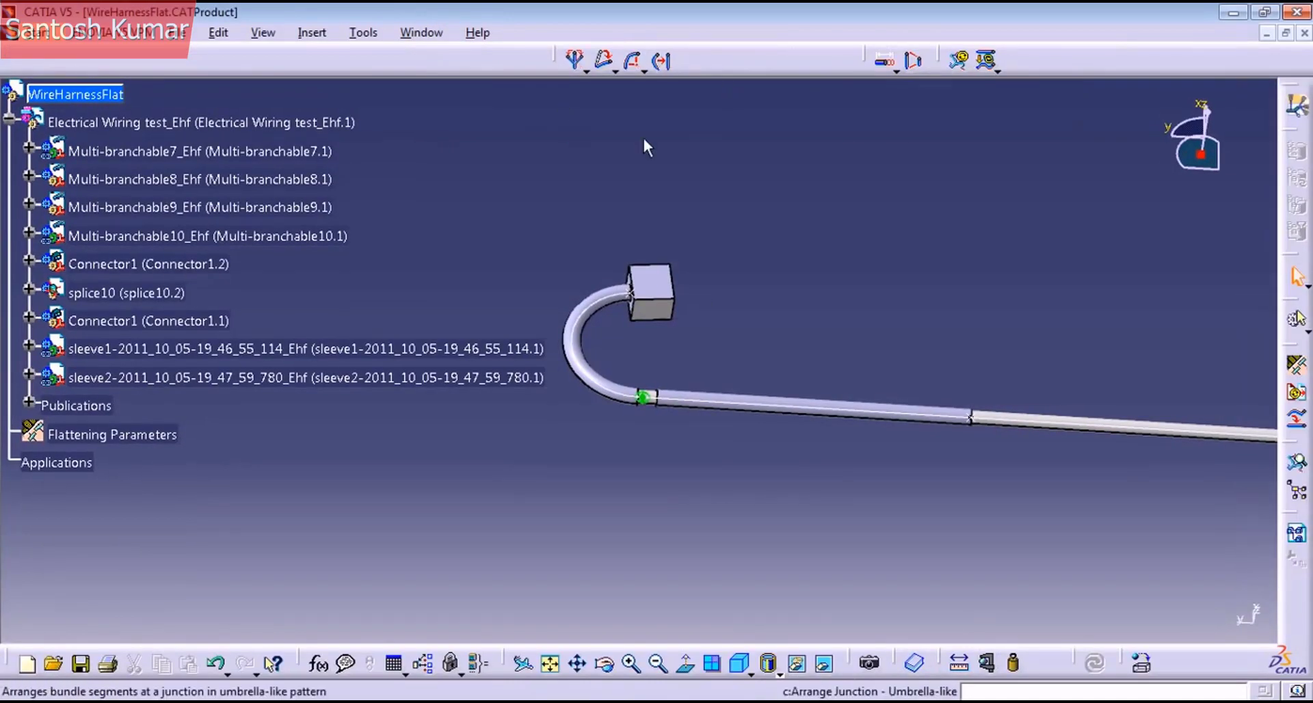
{"action": "left_click", "coordinate": [425, 32]}
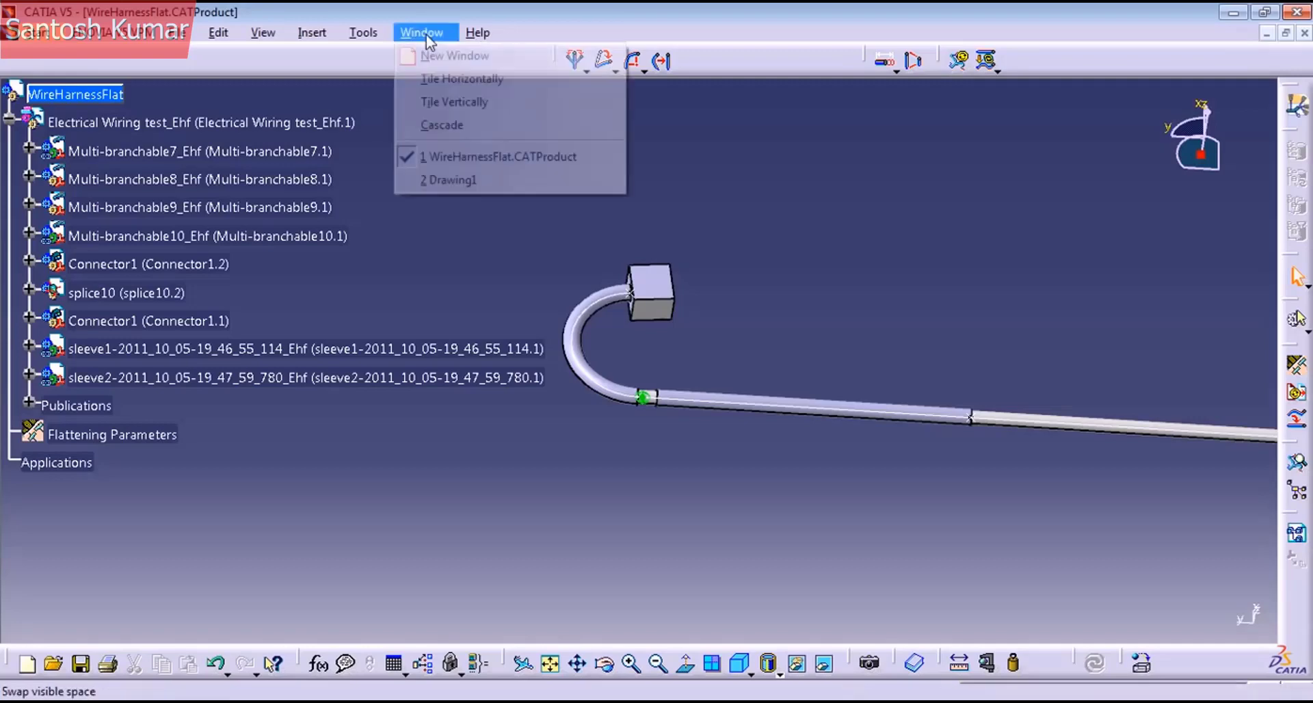
{"action": "left_click", "coordinate": [451, 179]}
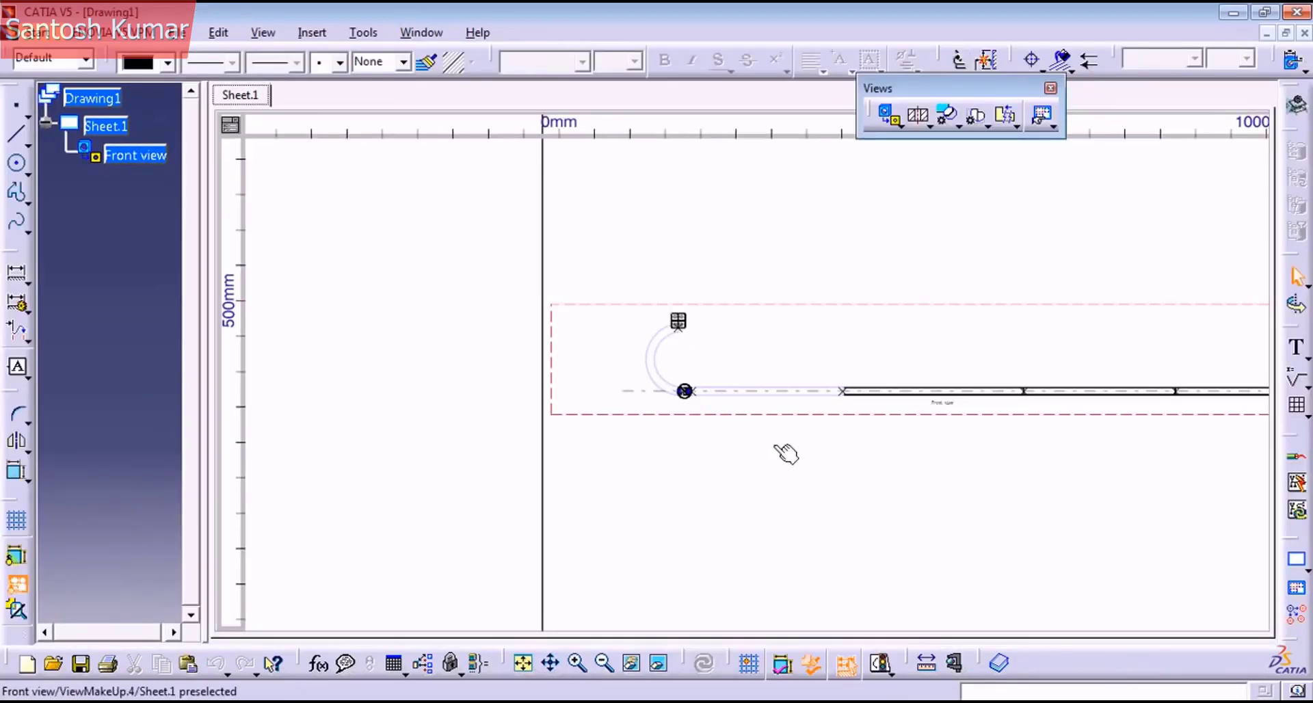
- Inspect the connectors at both ends of the front view, check them against WireHarnessFlat.CATProduct, and return to Drawing1
{"action": "mouse_move", "coordinate": [779, 446]}
{"action": "middle_mouse_down"}
{"action": "mouse_move", "coordinate": [821, 525]}
{"action": "mouse_move", "coordinate": [793, 206]}
{"action": "middle_mouse_up"}
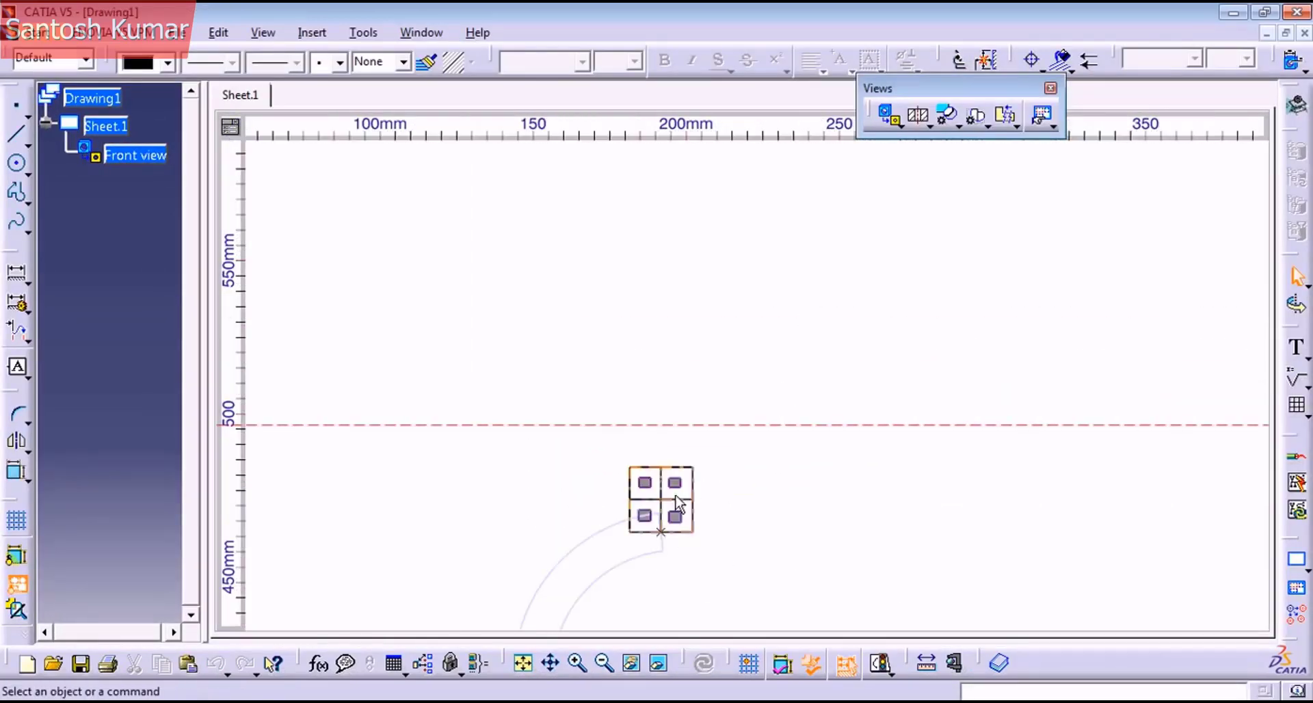
{"action": "mouse_move", "coordinate": [736, 472]}
{"action": "middle_mouse_down"}
{"action": "mouse_move", "coordinate": [753, 460]}
{"action": "mouse_move", "coordinate": [687, 393]}
{"action": "mouse_move", "coordinate": [843, 507]}
{"action": "mouse_move", "coordinate": [244, 417]}
{"action": "middle_mouse_up"}
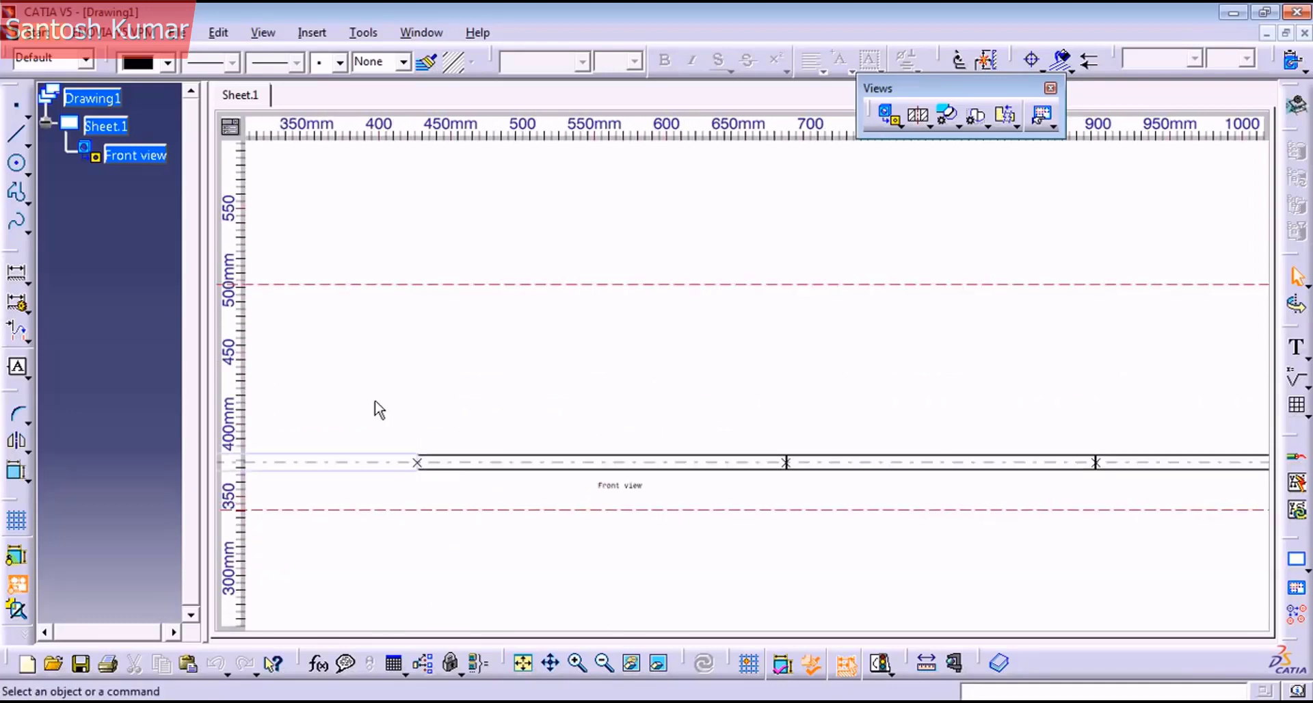
{"action": "middle_click_drag", "start_coordinate": [1013, 427], "coordinate": [375, 389]}
{"action": "mouse_move", "coordinate": [710, 396]}
{"action": "middle_mouse_down"}
{"action": "mouse_move", "coordinate": [686, 411]}
{"action": "mouse_move", "coordinate": [702, 347]}
{"action": "middle_mouse_up"}
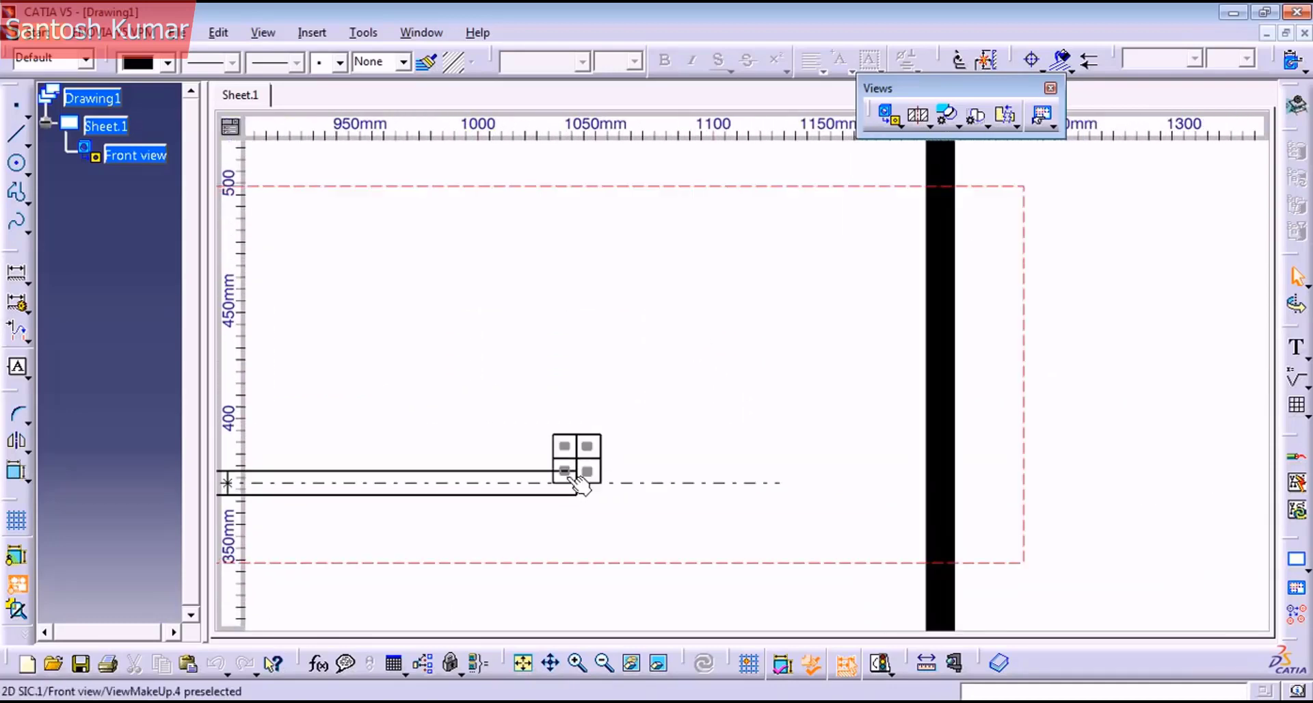
{"action": "mouse_move", "coordinate": [578, 484]}
{"action": "middle_mouse_down"}
{"action": "mouse_move", "coordinate": [970, 379]}
{"action": "mouse_move", "coordinate": [953, 498]}
{"action": "mouse_move", "coordinate": [811, 447]}
{"action": "middle_mouse_up"}
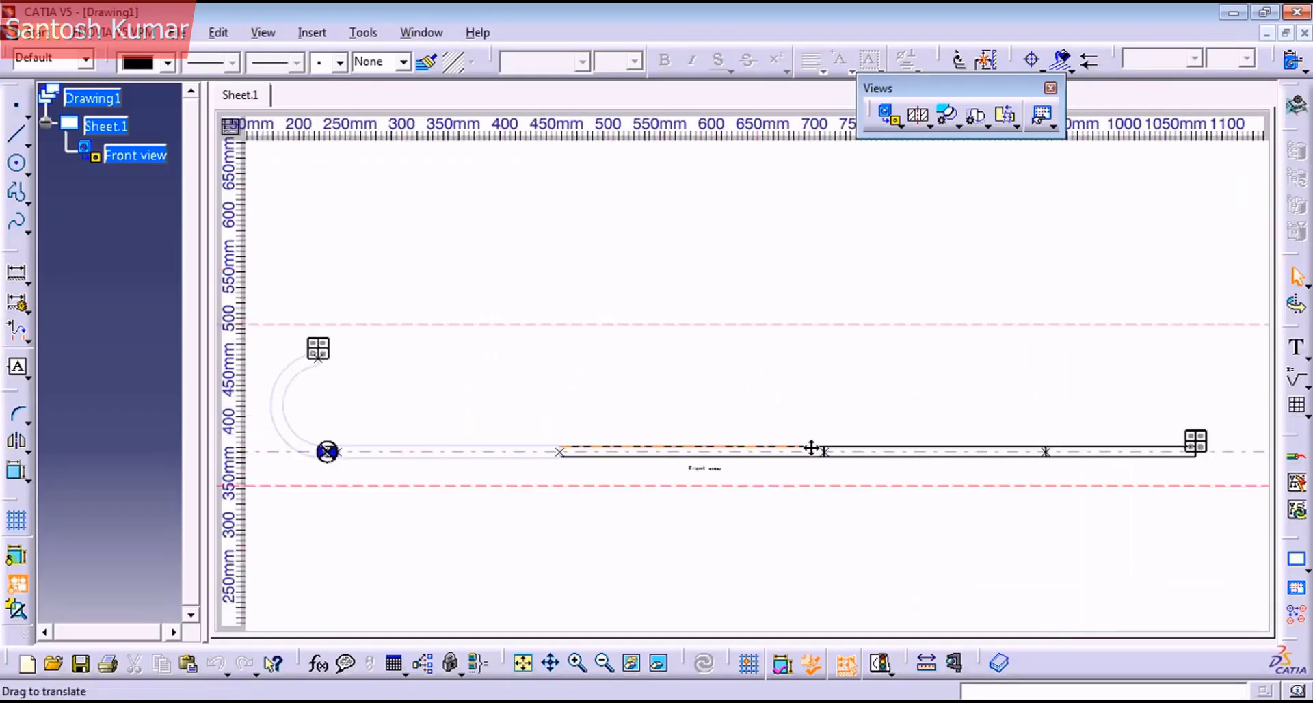
{"action": "left_click", "coordinate": [421, 32]}
{"action": "left_click", "coordinate": [474, 158]}
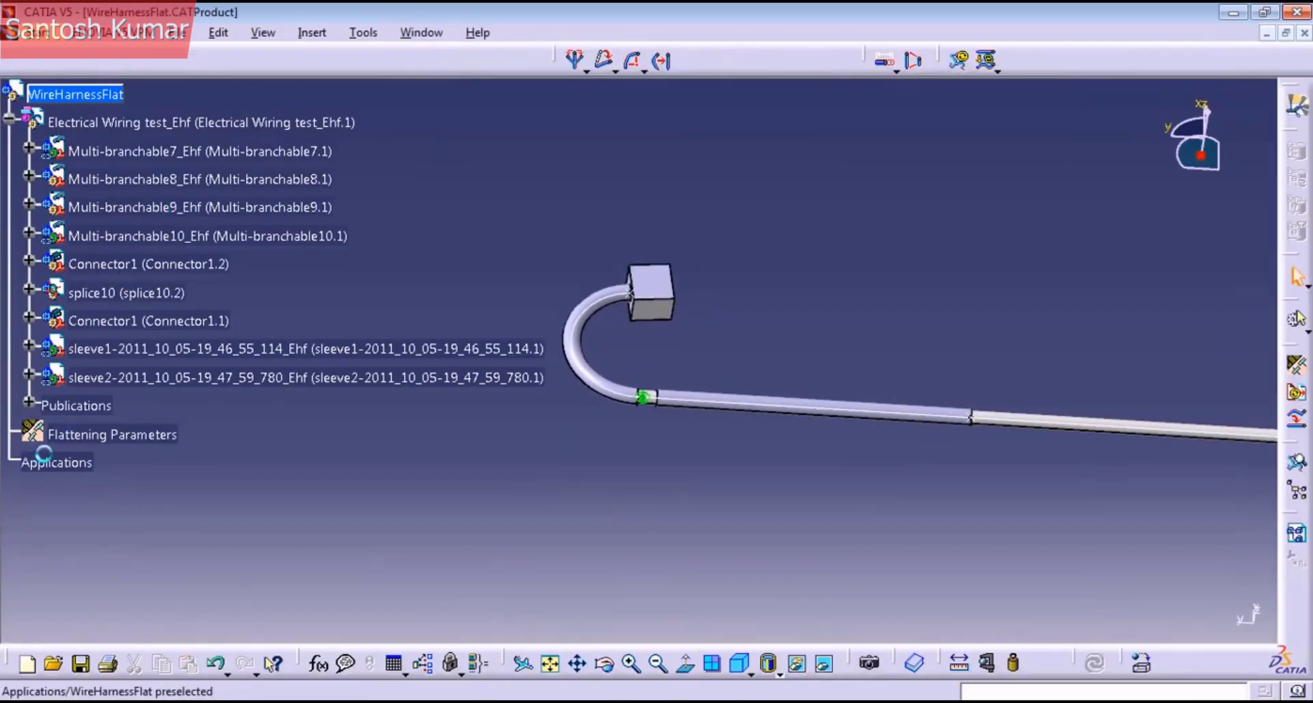
{"action": "left_click", "coordinate": [421, 33]}
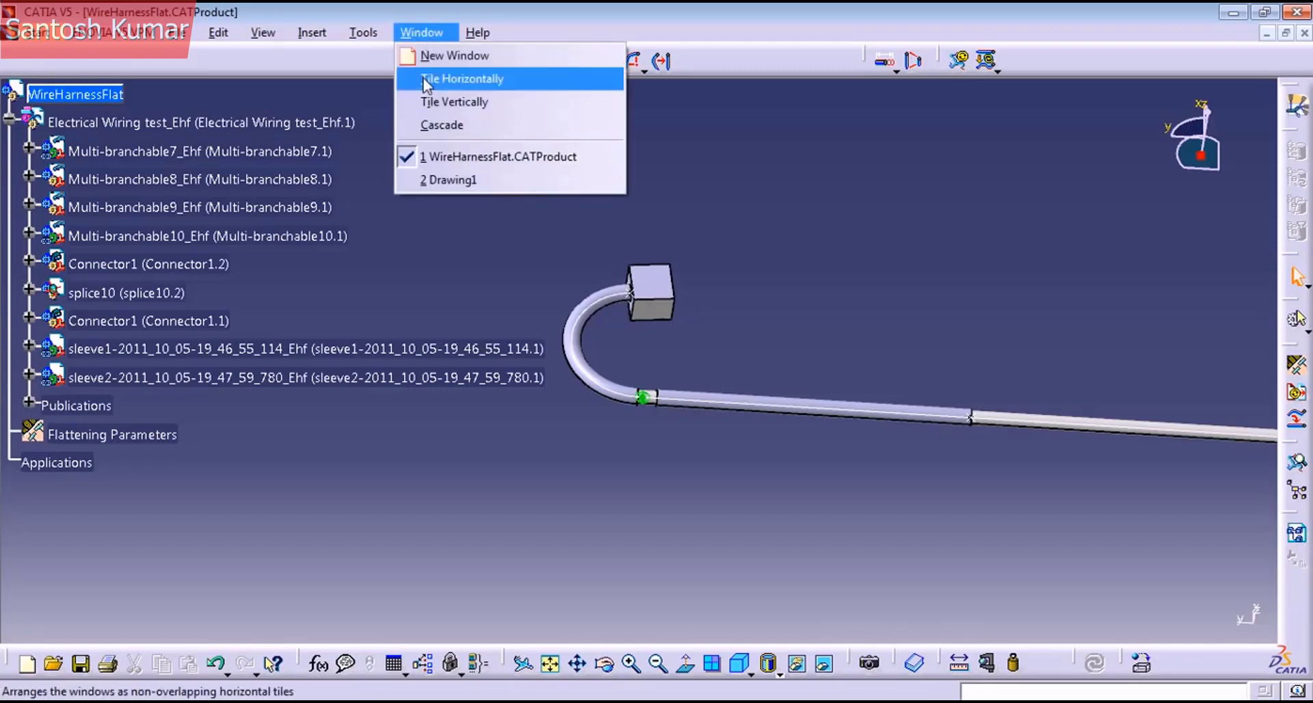
{"action": "left_click", "coordinate": [429, 178]}
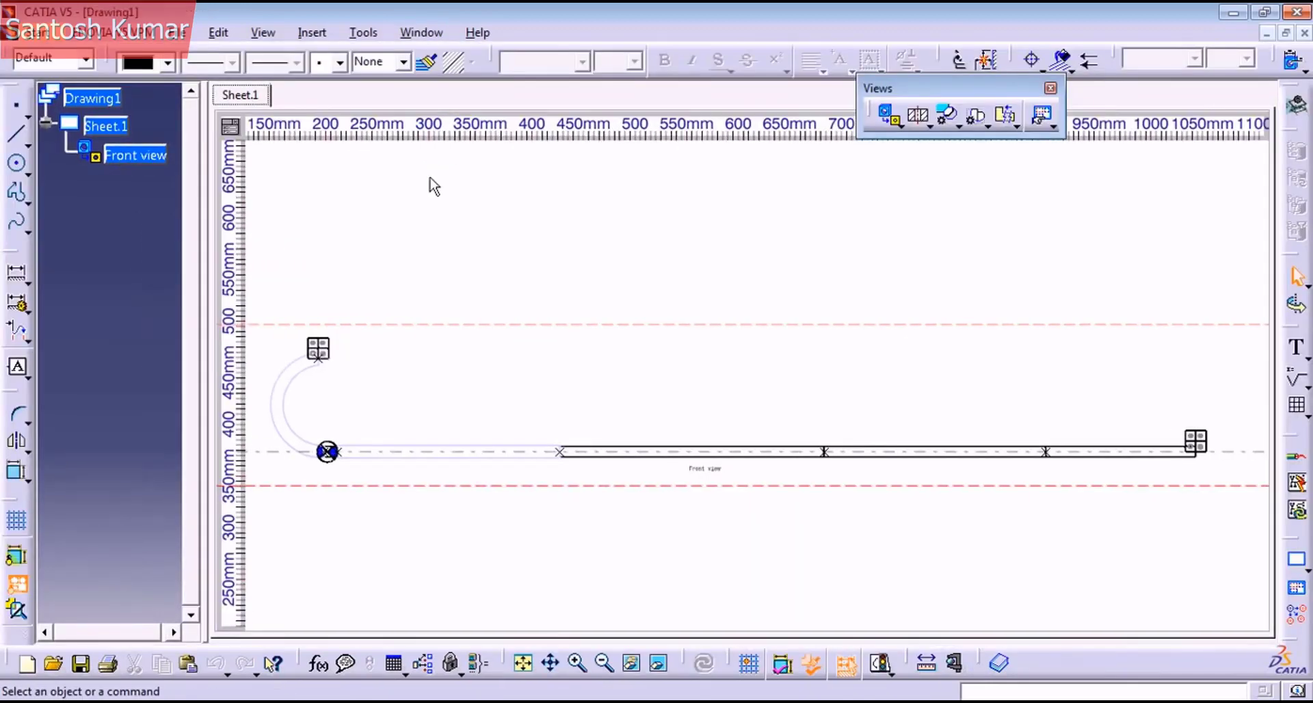